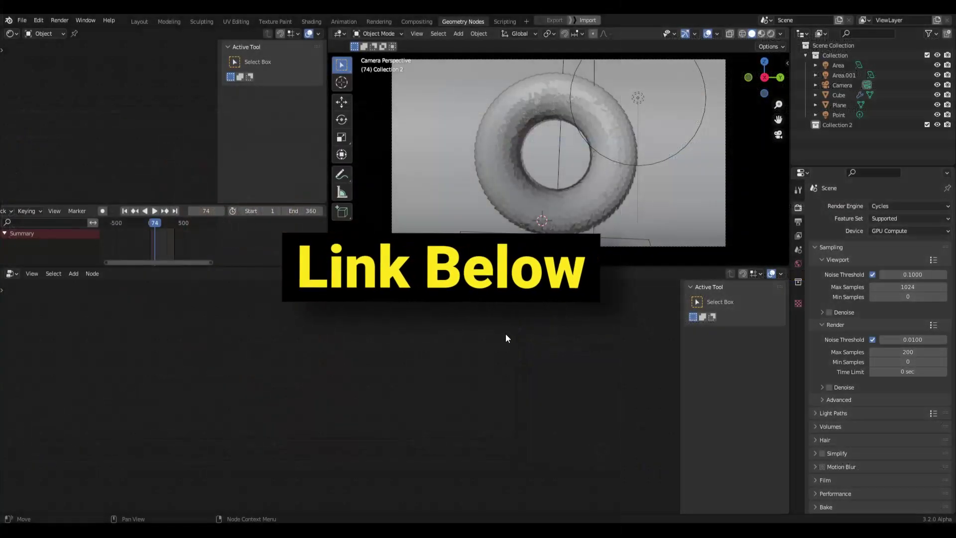
- Exclude the first collection from the view layer and make Collection 2 the active collection
left_click(927, 55)
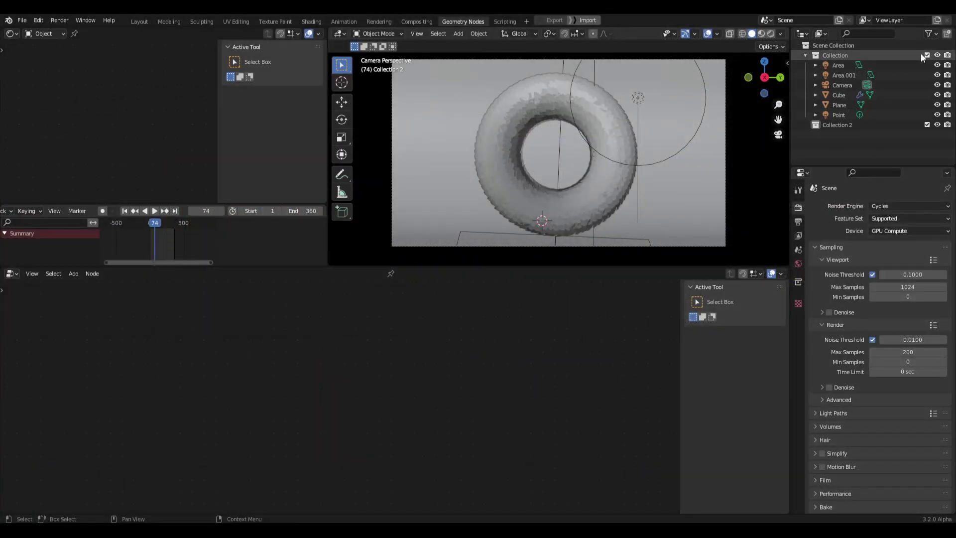
left_click(948, 54)
left_click(897, 66)
- Add a cube mesh to Collection 2
middle_click_drag(537, 170, 552, 190)
key("shift+a")
mouse_move(537, 172)
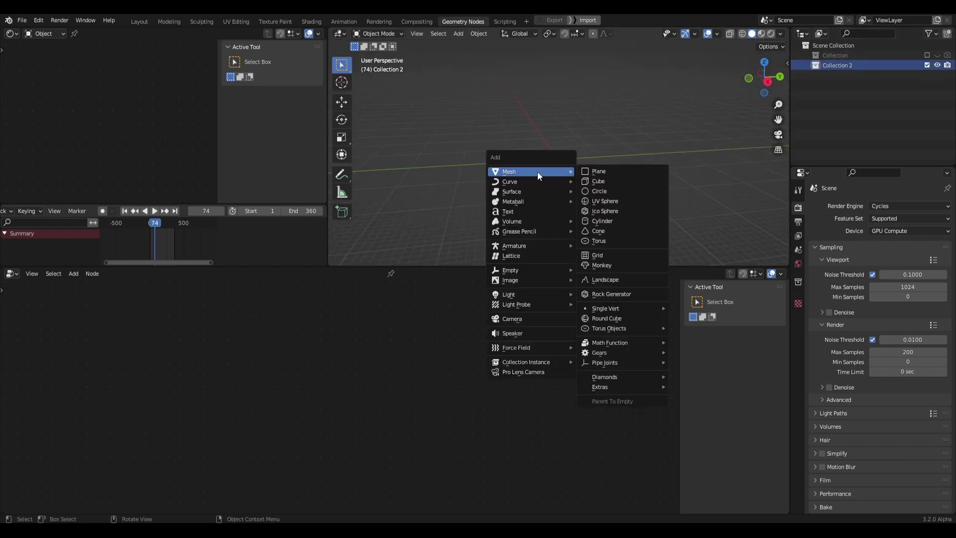
left_click(617, 183)
- Create a new geometry node tree on the cube and name it "Scale Animation"
left_click(395, 274)
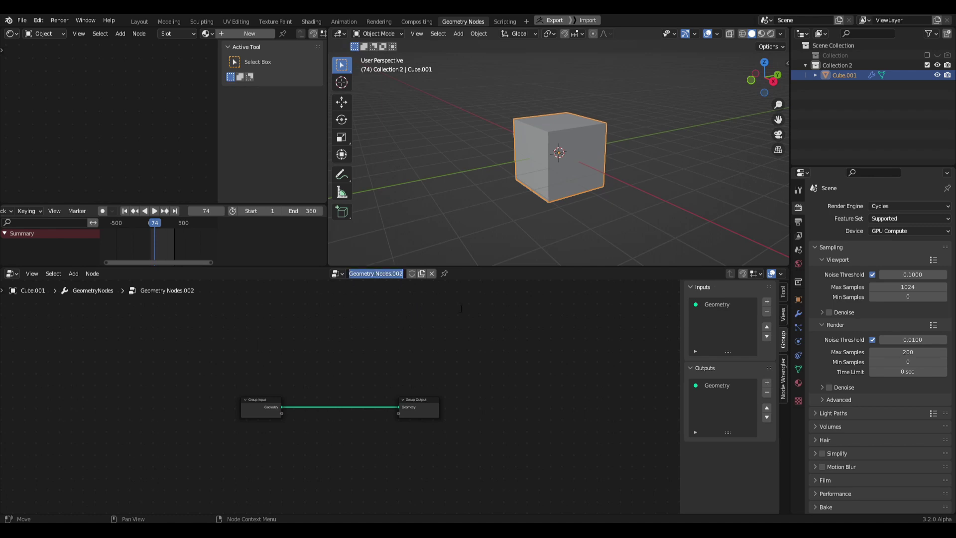
type("Scale Anima")
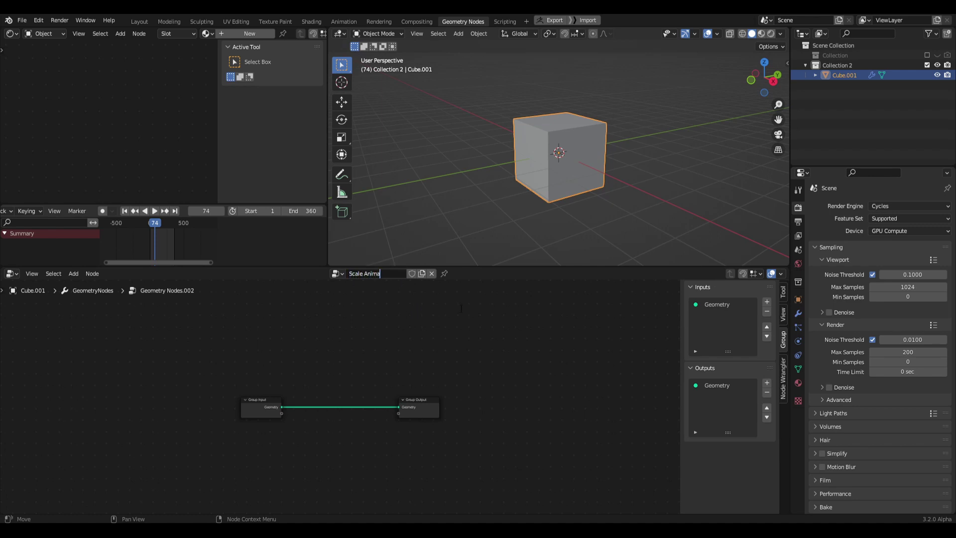
type("tion")
key("Return")
- Move the Group Input node well away from Group Output to make room between them
middle_click_drag(299, 397, 330, 371)
scroll(330, 370, "up", 2)
left_click_drag(271, 377, 131, 379)
middle_click_drag(220, 365, 409, 381)
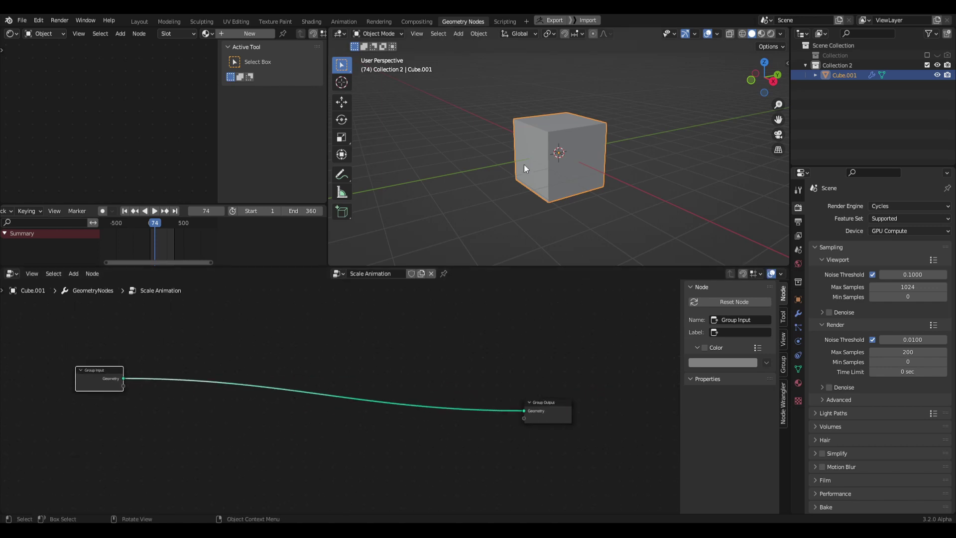
left_click_drag(479, 95, 521, 128)
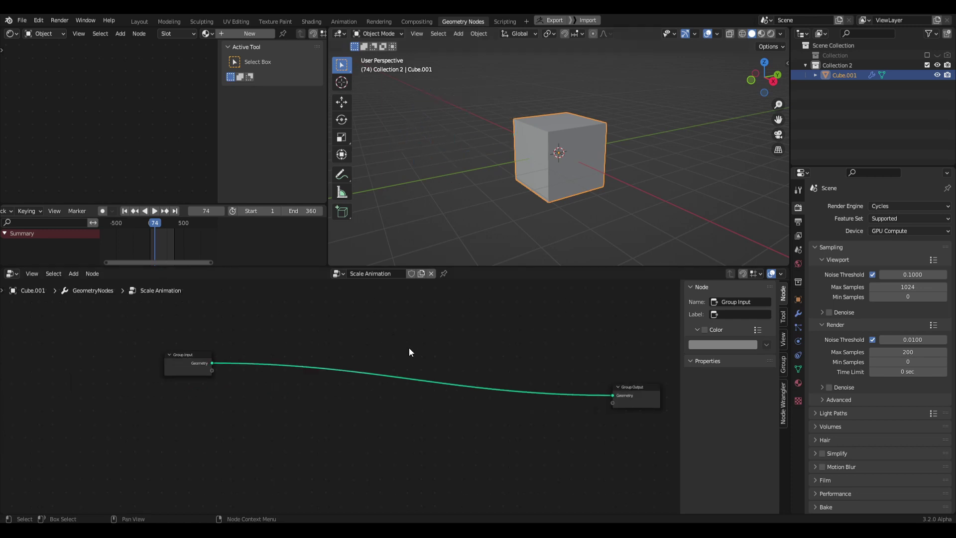
- Add a Curve Circle node between the group nodes and cut the link from Group Input to Group Output
key("shift+a")
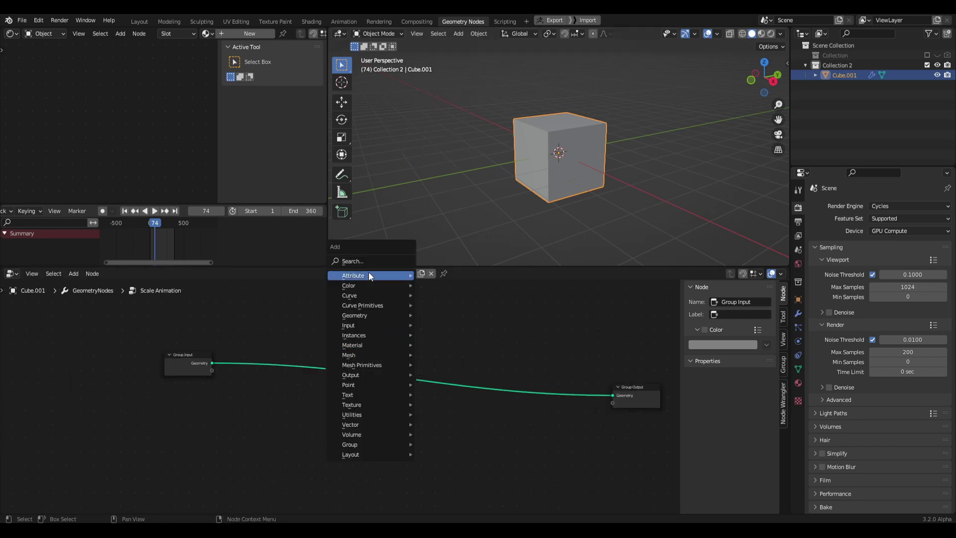
left_click(376, 261)
type("cur")
left_click(390, 371)
left_click(319, 398)
right_click_drag(428, 359, 452, 416, "ctrl")
middle_click_drag(345, 408, 331, 406)
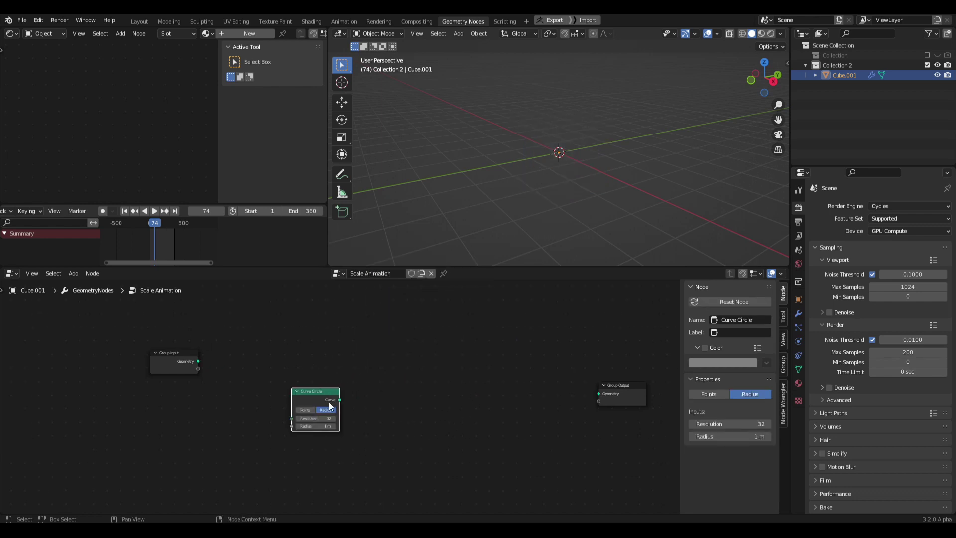
- Connect the Curve Circle node's curve to the Group Output geometry
left_click_drag(308, 392, 305, 378)
right_click_drag(304, 375, 608, 387, "alt")
middle_click_drag(405, 374, 444, 369)
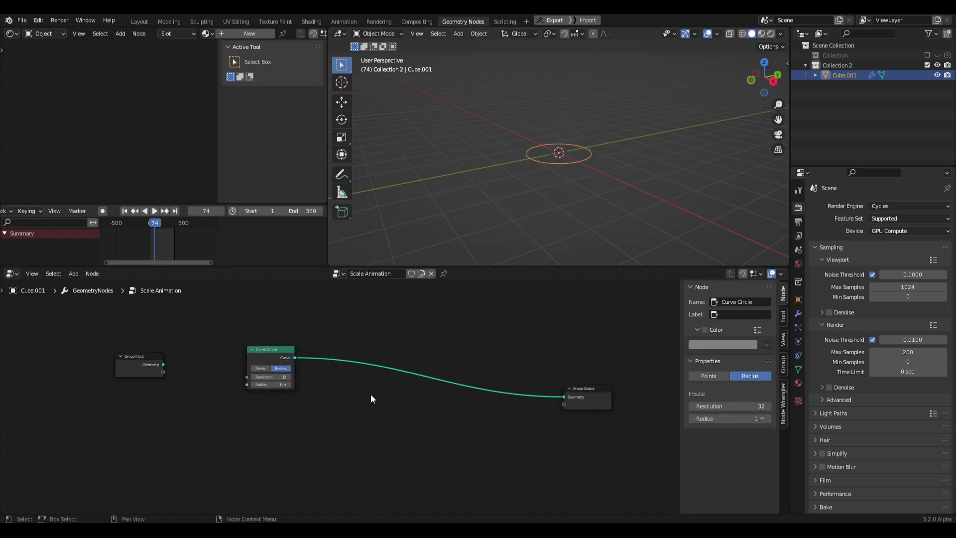
- Insert a Resample Curve node on the link between Curve Circle and Group Output
key("shift+a")
left_click(335, 324)
type("res")
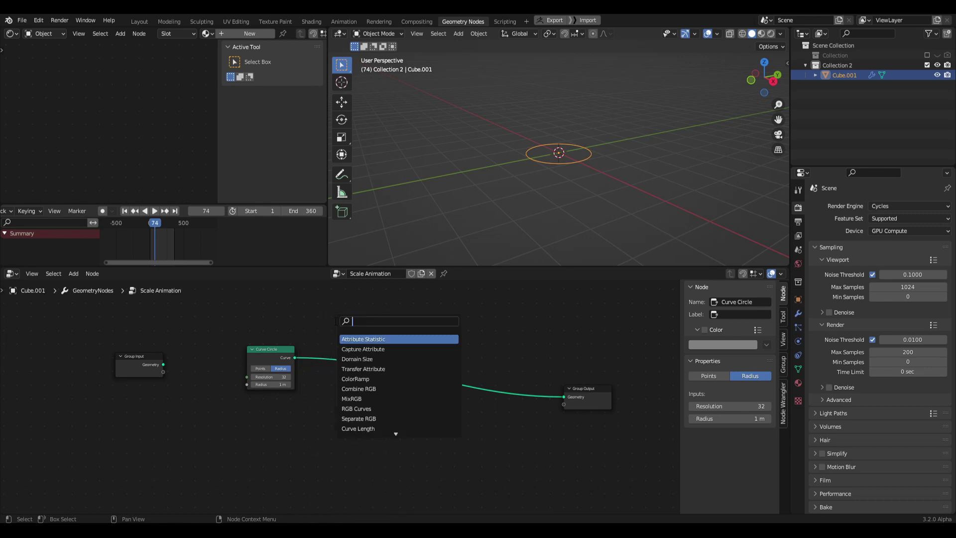
type("ample")
key("Return")
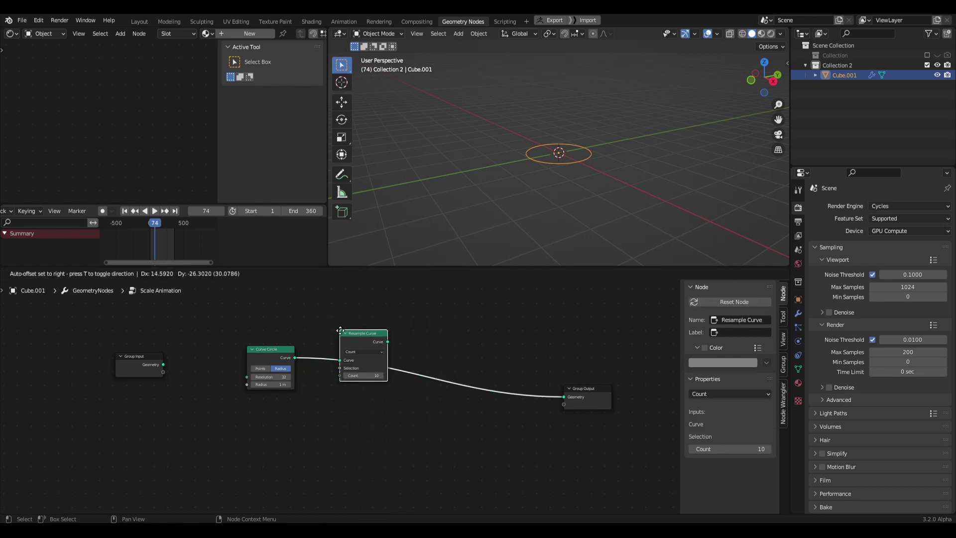
left_click(421, 422)
middle_click_drag(467, 399, 435, 401)
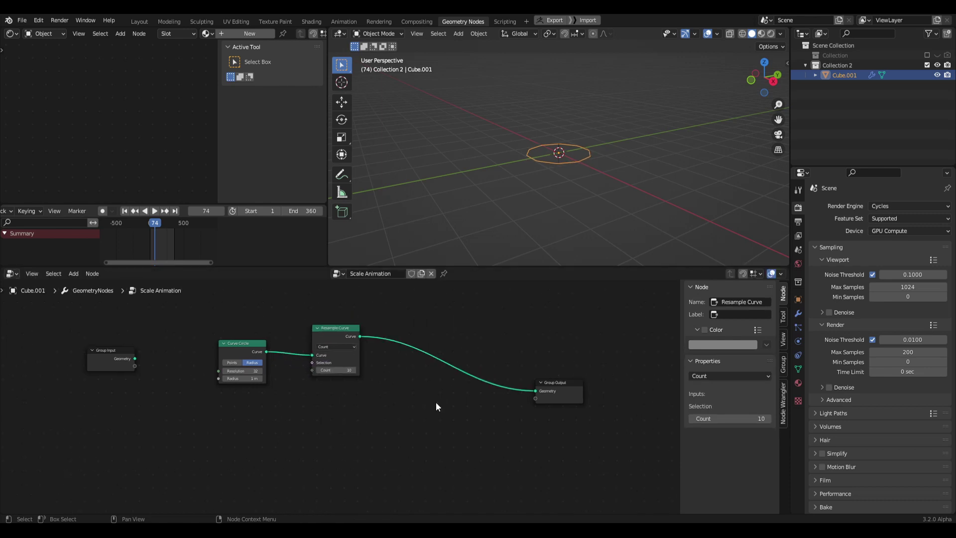
- Insert an Instance on Points node on the link between Resample Curve and Group Output
key("shift+a")
left_click(400, 319)
type("instanxe")
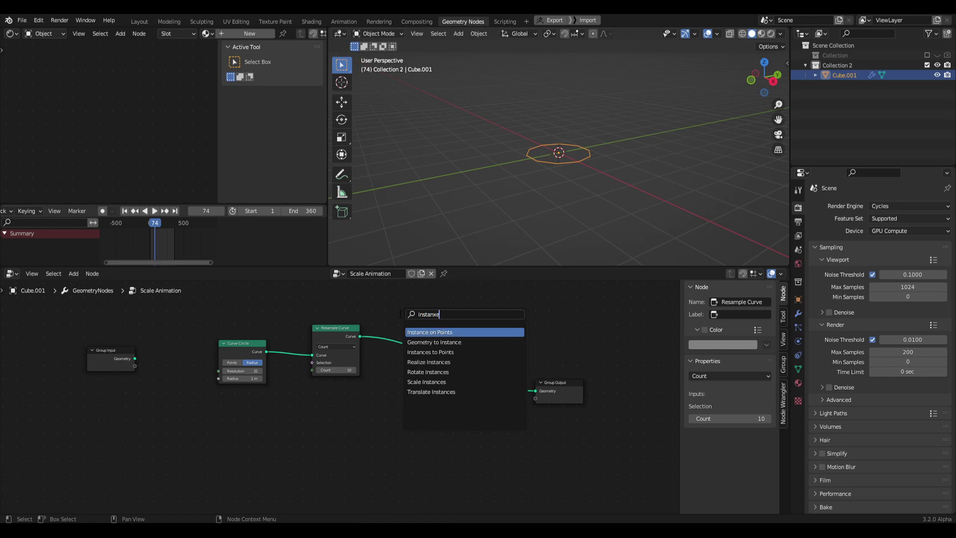
key("Return")
left_click(435, 338)
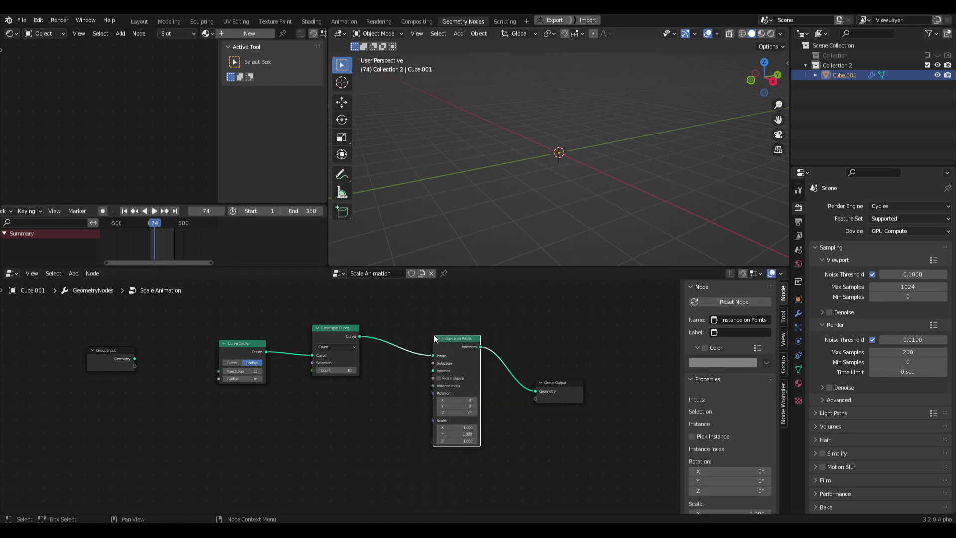
middle_click_drag(391, 390, 433, 397)
left_click(431, 406)
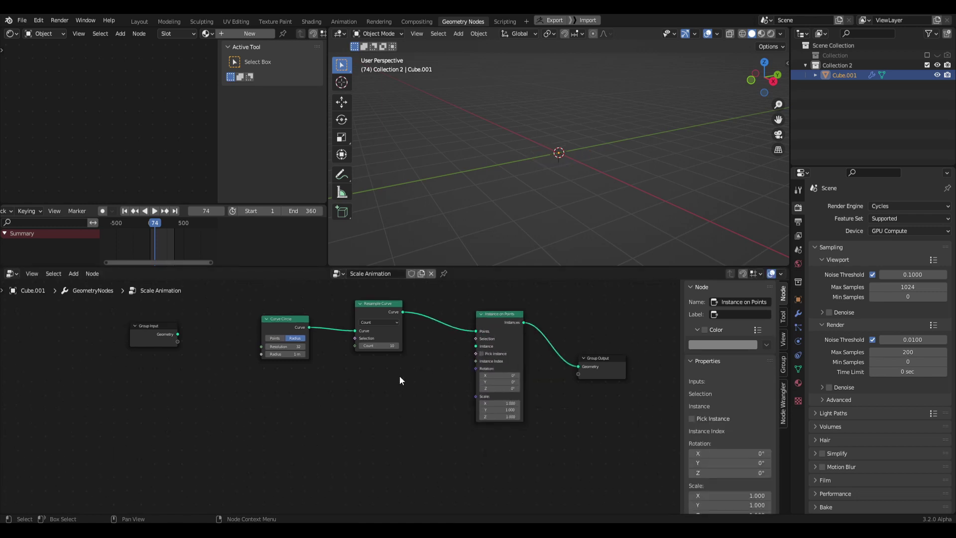
- Duplicate the Curve Circle node, connect the copy to the Instance input of Instance on Points, and place it below the original
left_click(493, 327)
left_click(279, 332)
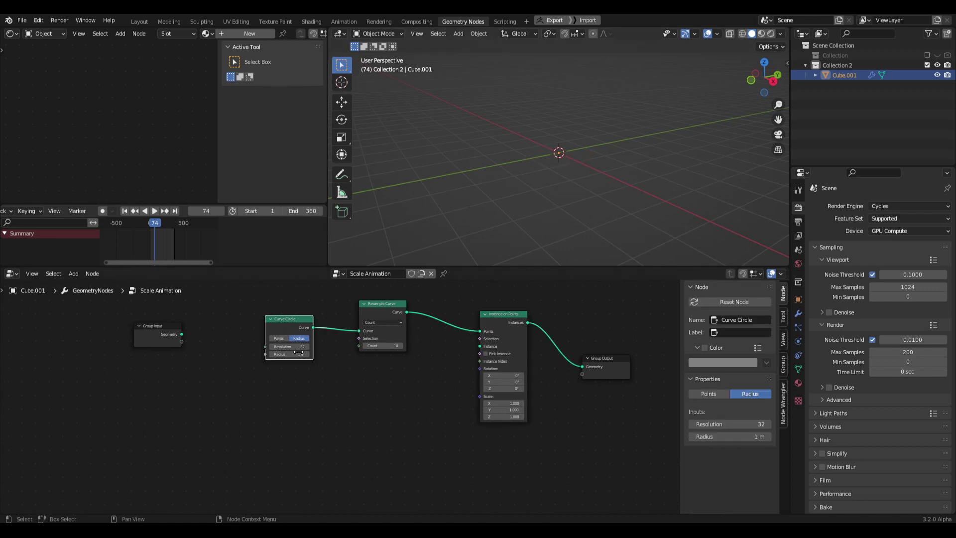
key("shift+d")
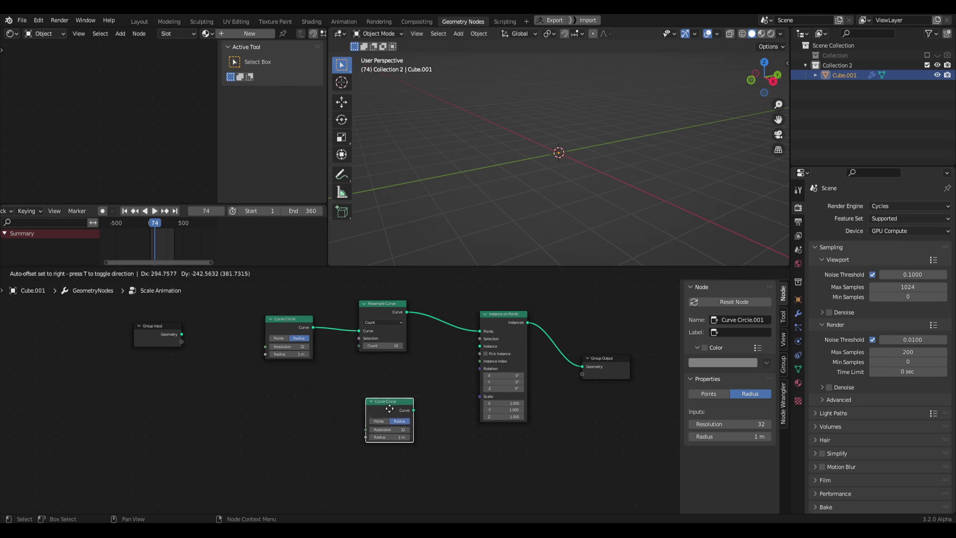
left_click(386, 411)
left_click_drag(416, 409, 480, 346)
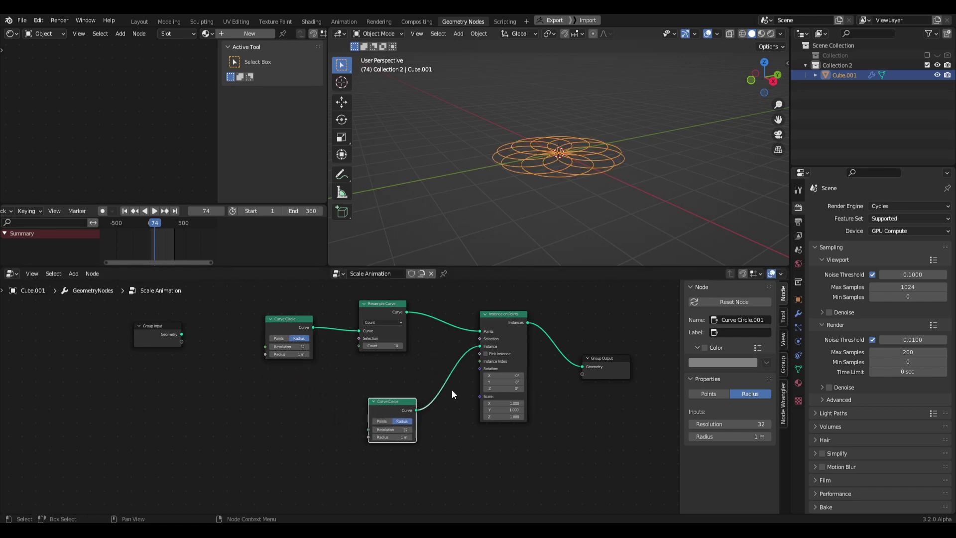
key("g")
left_click(393, 398)
left_click(428, 437)
- Insert a Transform node on the link between the duplicated Curve Circle and Instance on Points
key("shift+a")
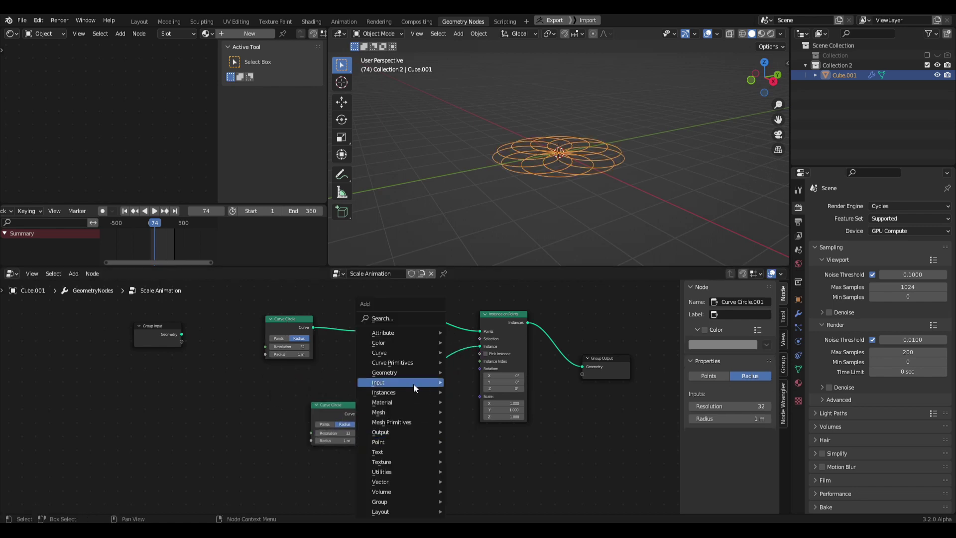
left_click(402, 316)
type("transfor")
key("Return")
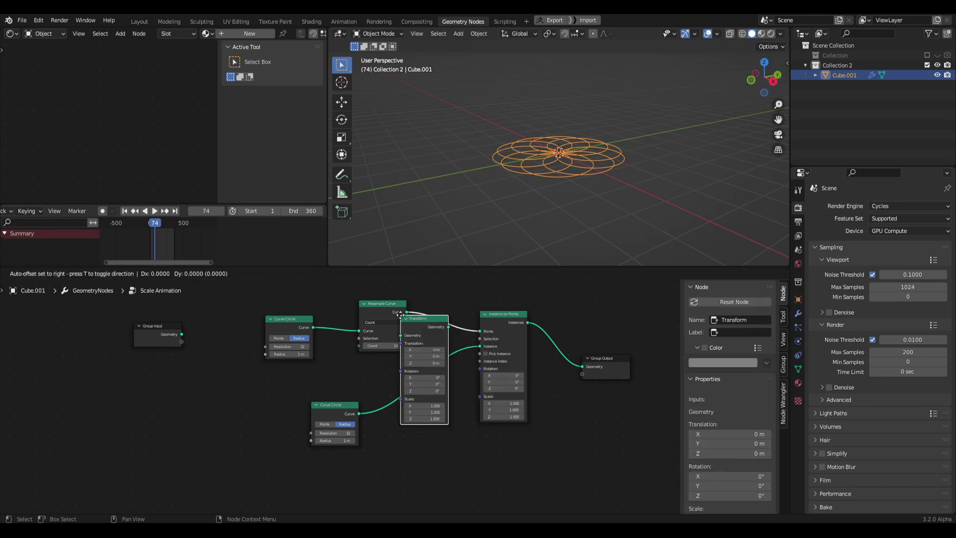
left_click(414, 393)
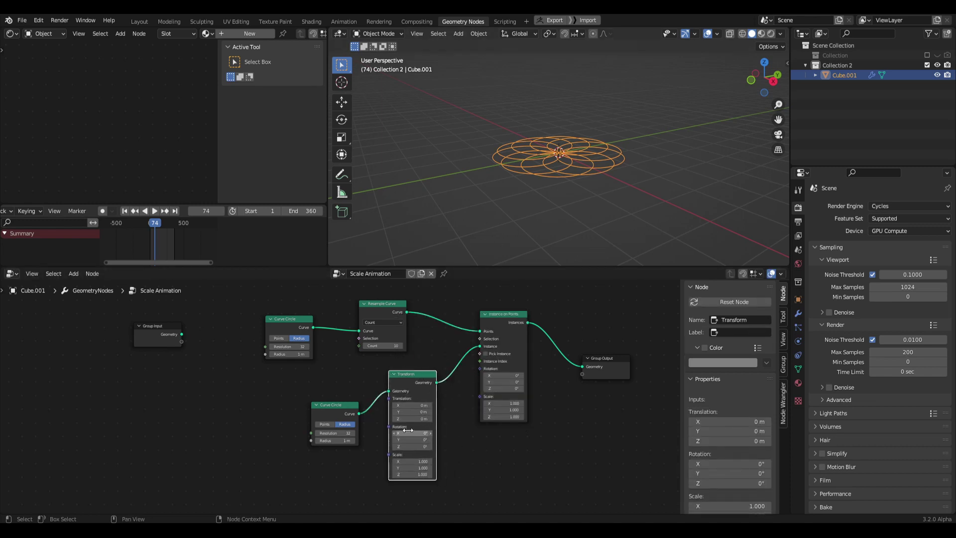
- Set the Transform node's X rotation to 90°
left_click_drag(408, 430, 441, 430)
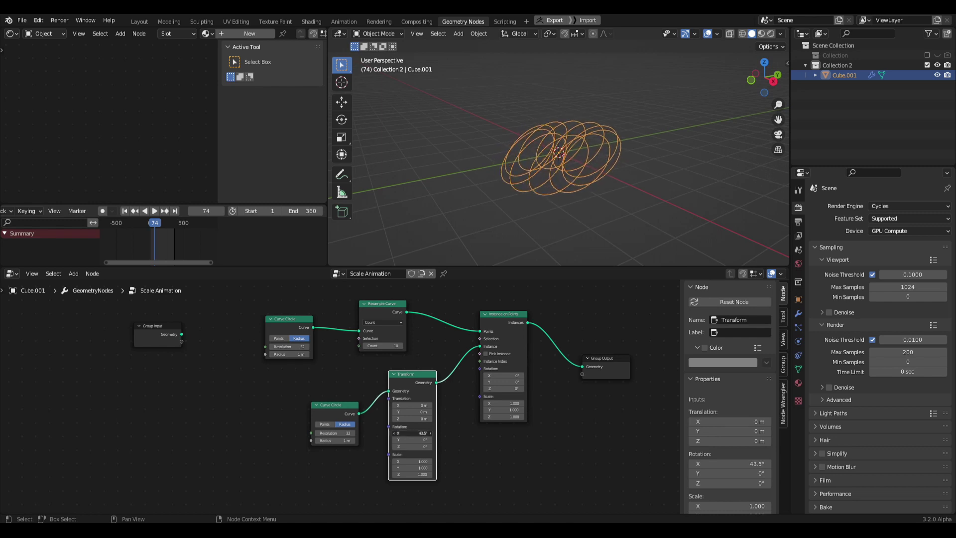
left_click(407, 430)
type("90")
key("Return")
middle_click_drag(468, 219, 479, 219)
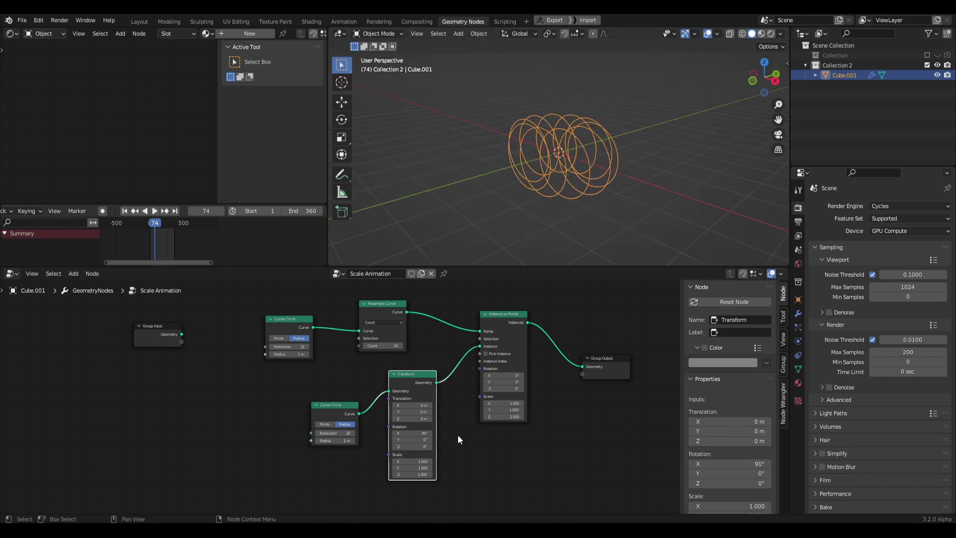
- Reposition Instance on Points and move the Transform node with its Curve Circle away from it to free space between them
middle_click_drag(458, 428, 392, 435)
left_click_drag(443, 335, 452, 349)
middle_click_drag(538, 234, 533, 207)
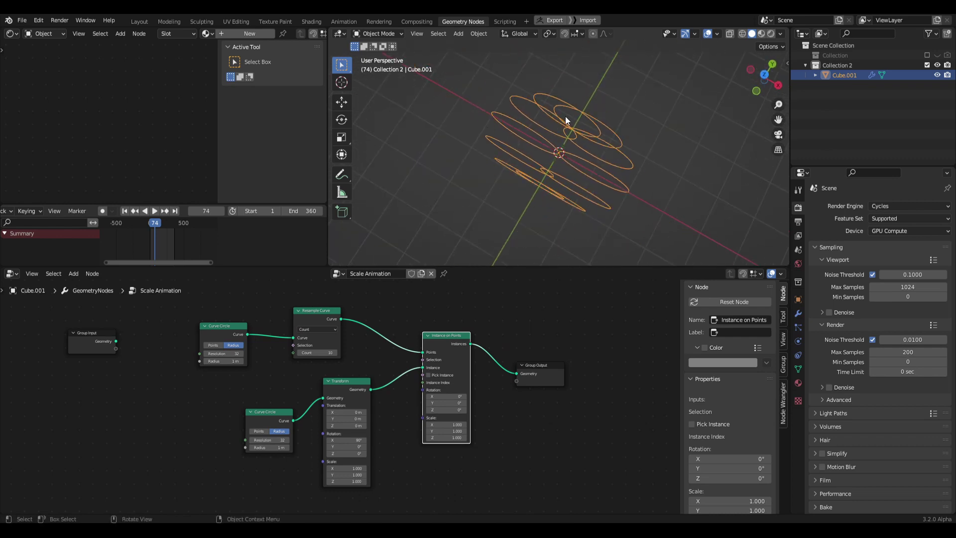
left_click(224, 324, "ctrl+shift")
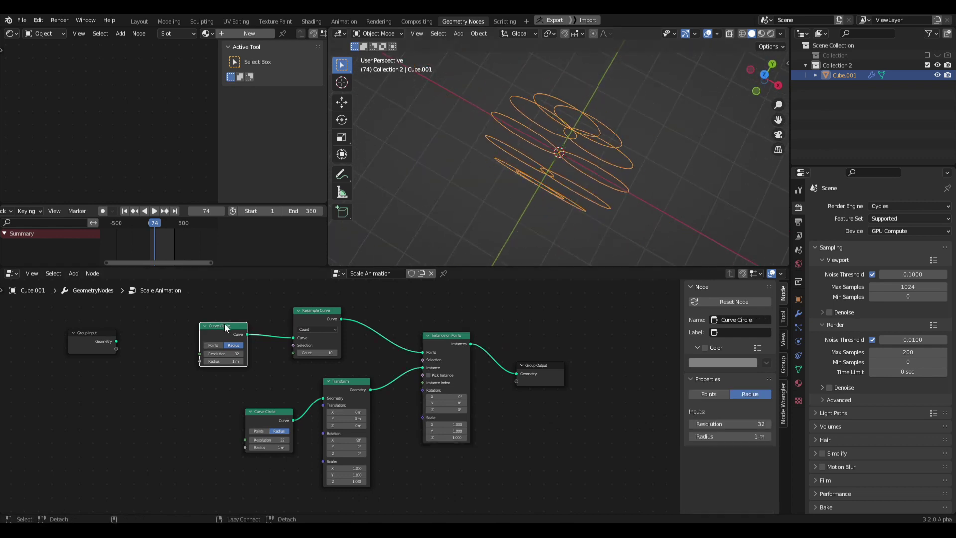
left_click(346, 382, "ctrl+shift")
left_click(455, 341, "ctrl+shift")
middle_click_drag(411, 422, 427, 395)
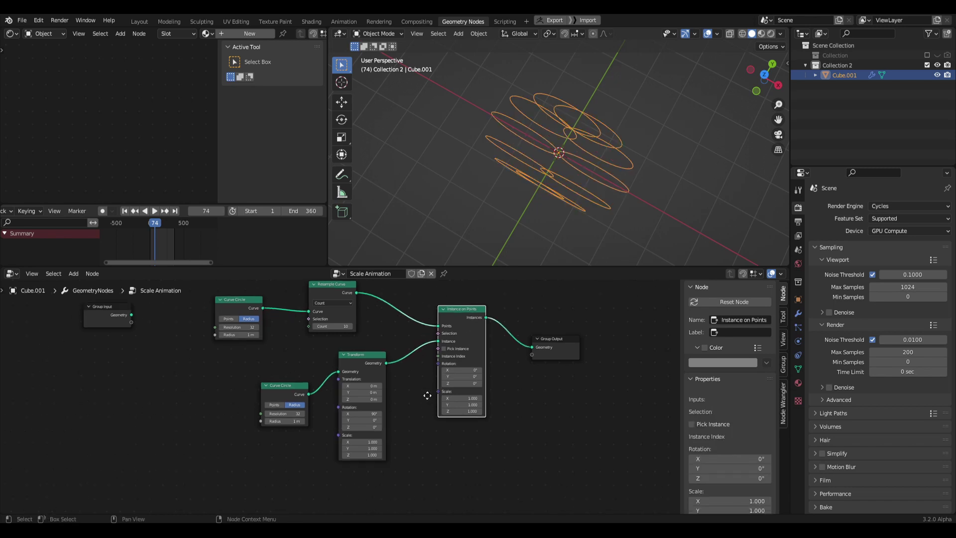
scroll(426, 395, "down", 3)
left_click_drag(400, 430, 289, 378)
left_click(368, 410)
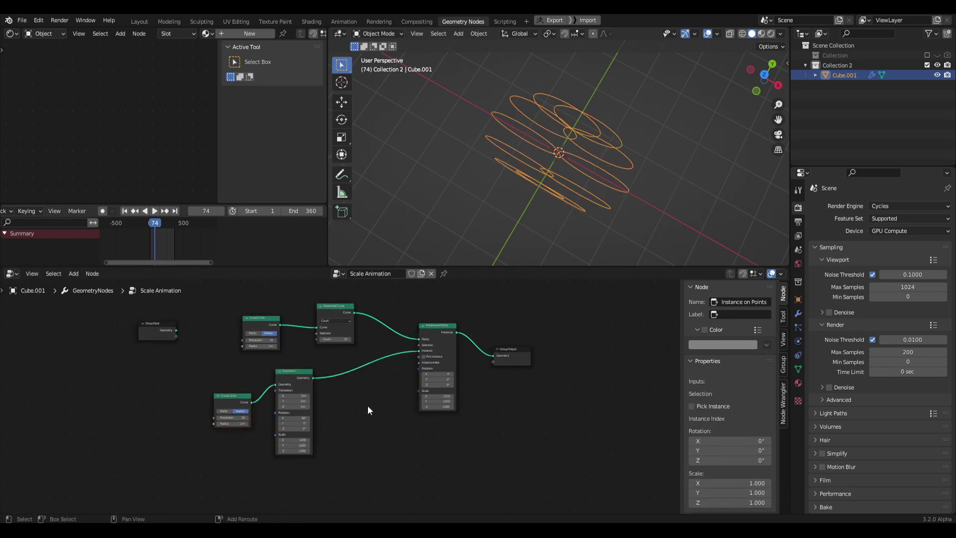
- Add an Align Euler to Vector node in the free space below Instance on Points
key("shift+a")
left_click(306, 320)
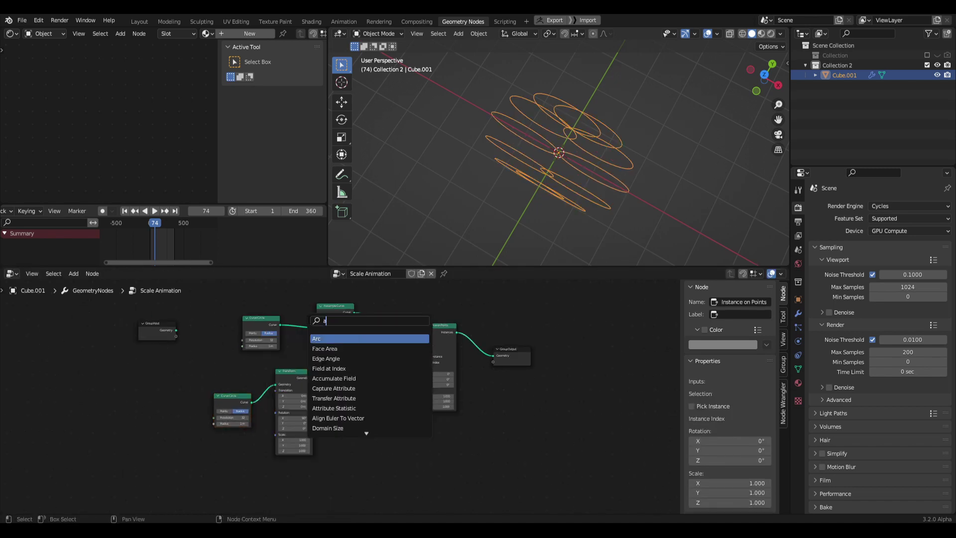
type("align")
key("Return")
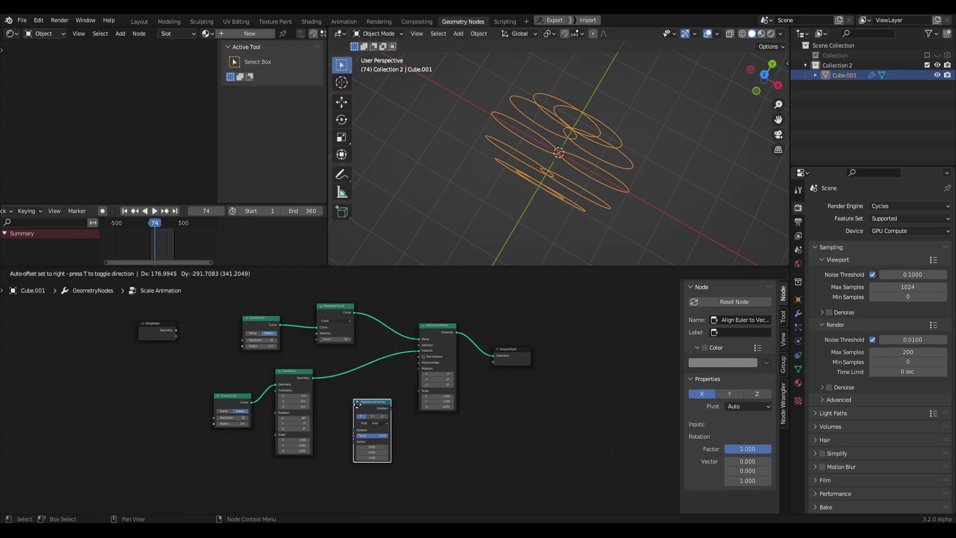
left_click(376, 409)
- Move the Transform node with its Curve Circle, and the original Curve Circle, slightly further back in the node tree
left_click_drag(278, 382, 262, 374)
left_click(337, 422)
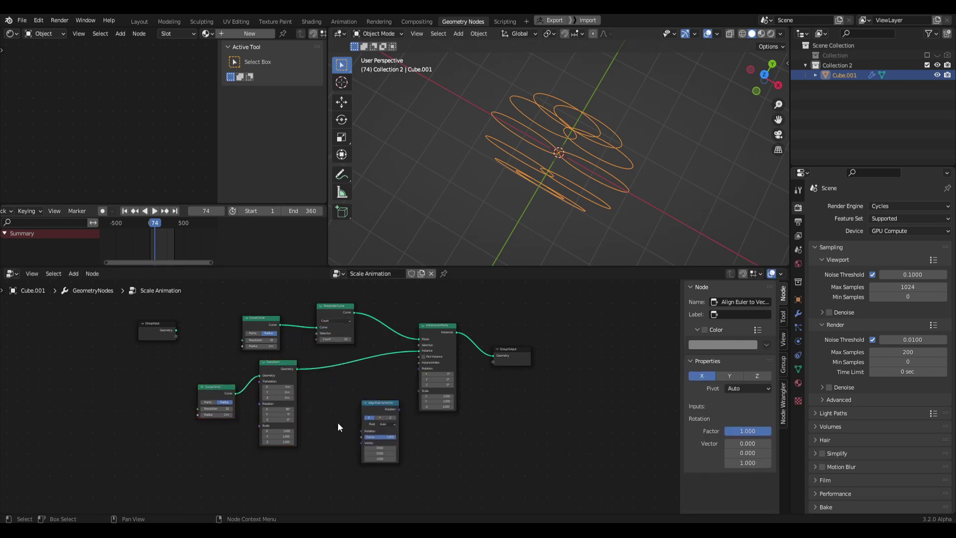
left_click_drag(251, 322, 242, 321)
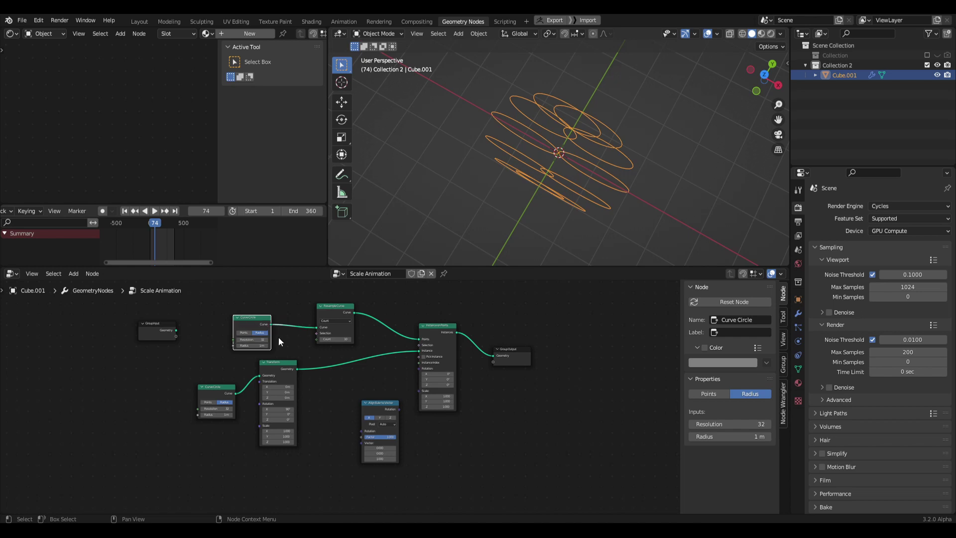
- Add a Curve Tangent node below Transform and connect its Tangent to the Vector input of Align Euler to Vector
left_click(388, 406)
scroll(378, 419, "up", 3)
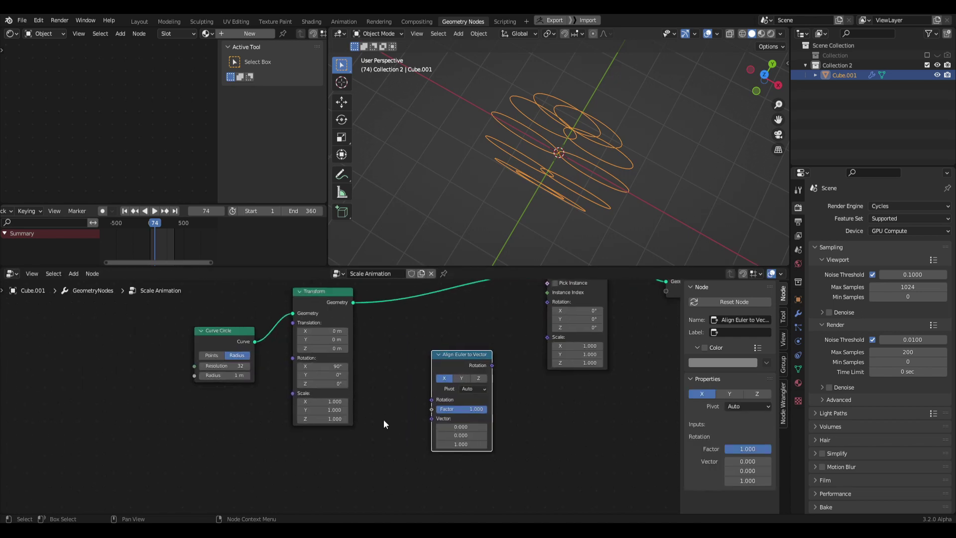
key("shift+a")
left_click(351, 317)
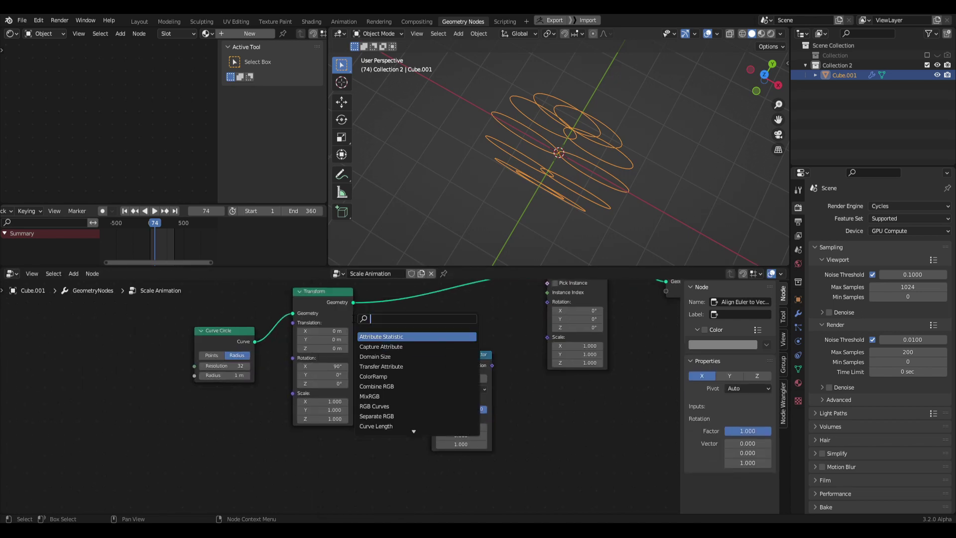
type("curve")
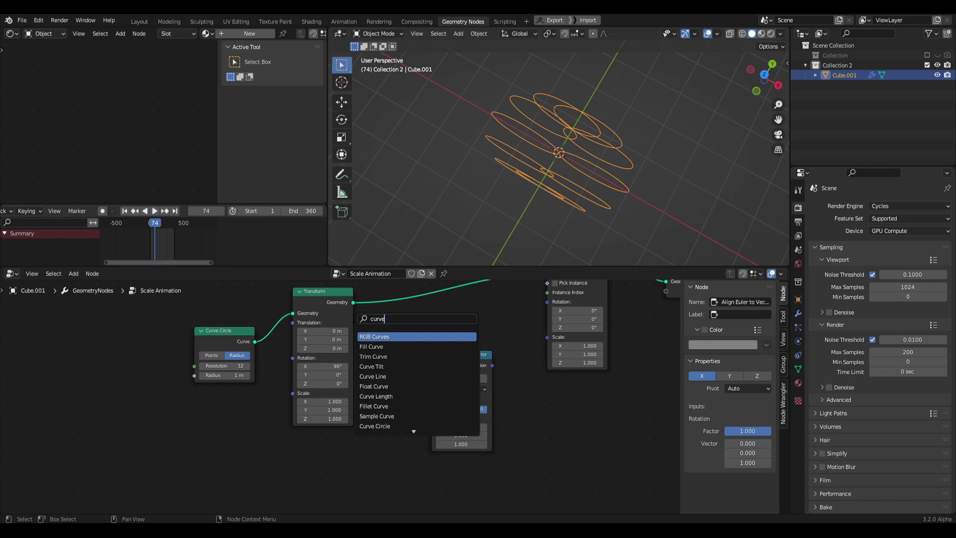
type(" tang")
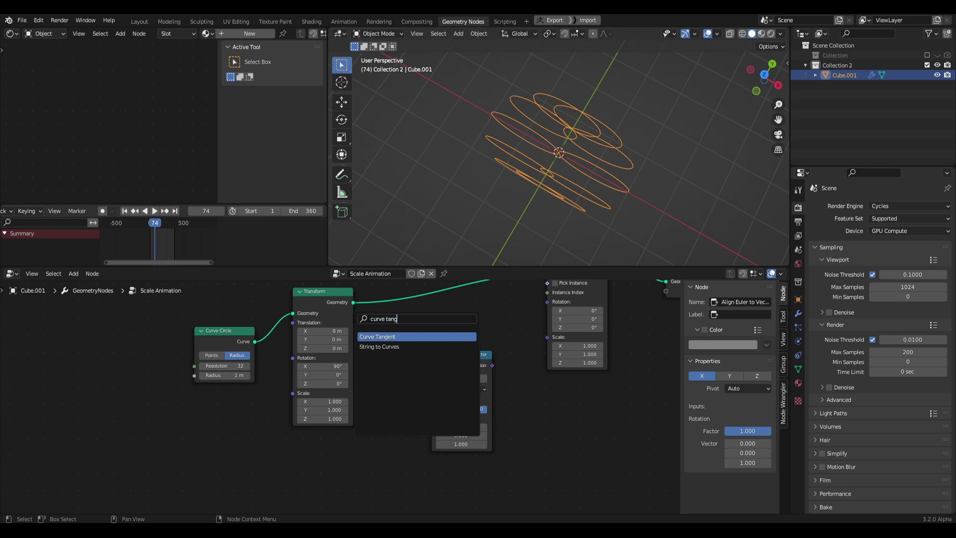
key("Return")
left_click(378, 452)
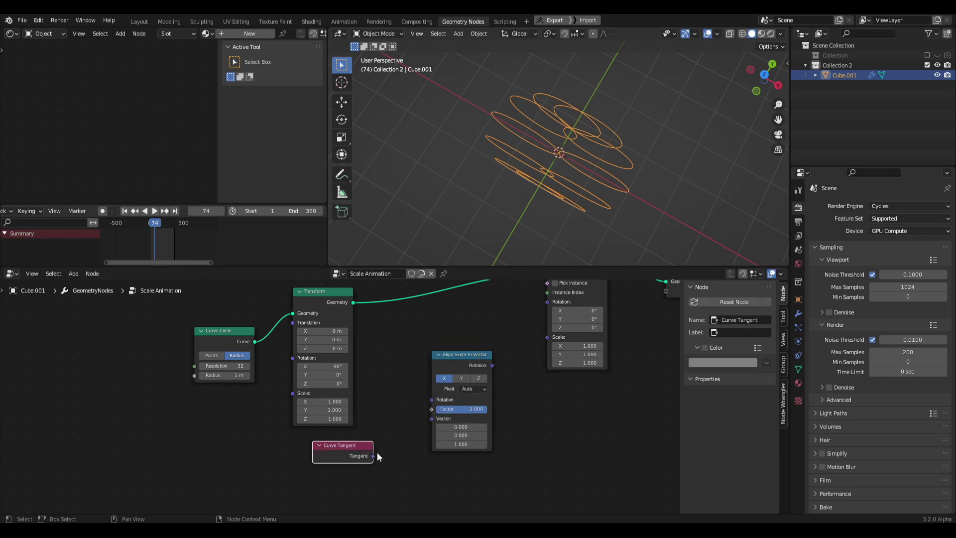
left_click_drag(372, 456, 432, 418)
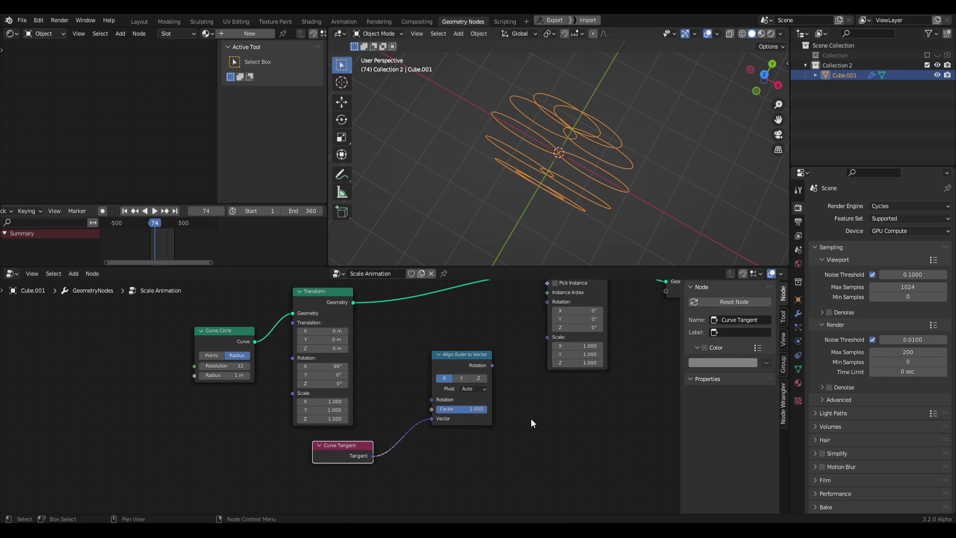
- Connect Align Euler to Vector's Rotation to the Rotation of Instance on Points and set its alignment axis to Y
middle_click_drag(531, 419, 453, 459)
left_click_drag(413, 425, 435, 407)
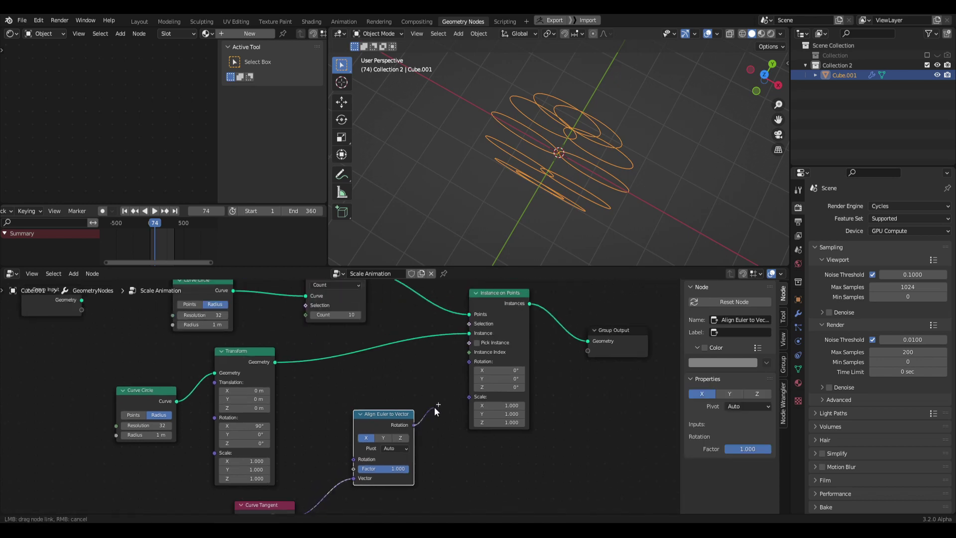
left_click_drag(457, 367, 467, 361)
middle_click_drag(537, 144, 575, 186)
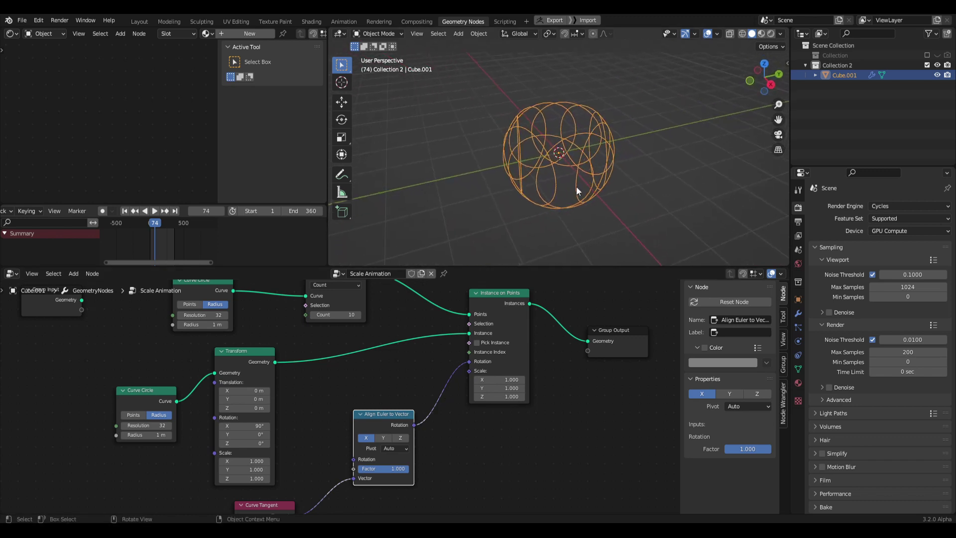
left_click(381, 437)
middle_click_drag(579, 136, 596, 178)
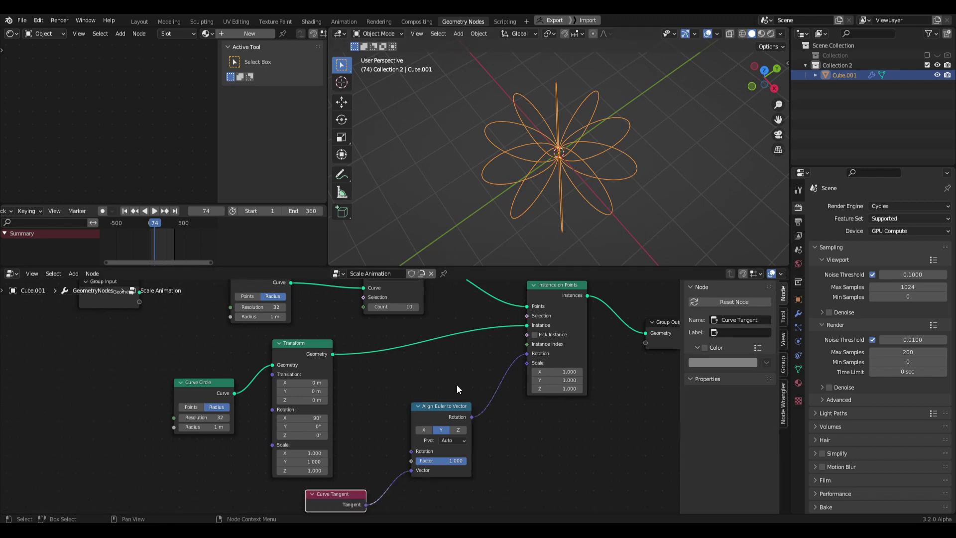
- Move the instanced Curve Circle node close to Transform and place Group Input in front of it
middle_click_drag(437, 347, 479, 396)
middle_click_drag(395, 416, 416, 363)
left_click_drag(251, 373, 274, 344)
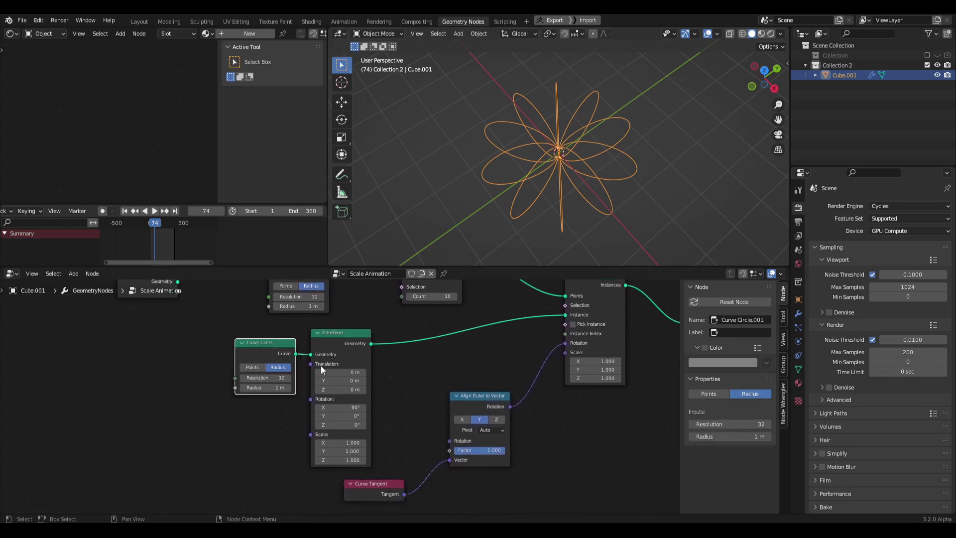
middle_click_drag(321, 365, 412, 407)
left_click_drag(223, 321, 246, 390)
middle_click_drag(286, 429, 259, 403)
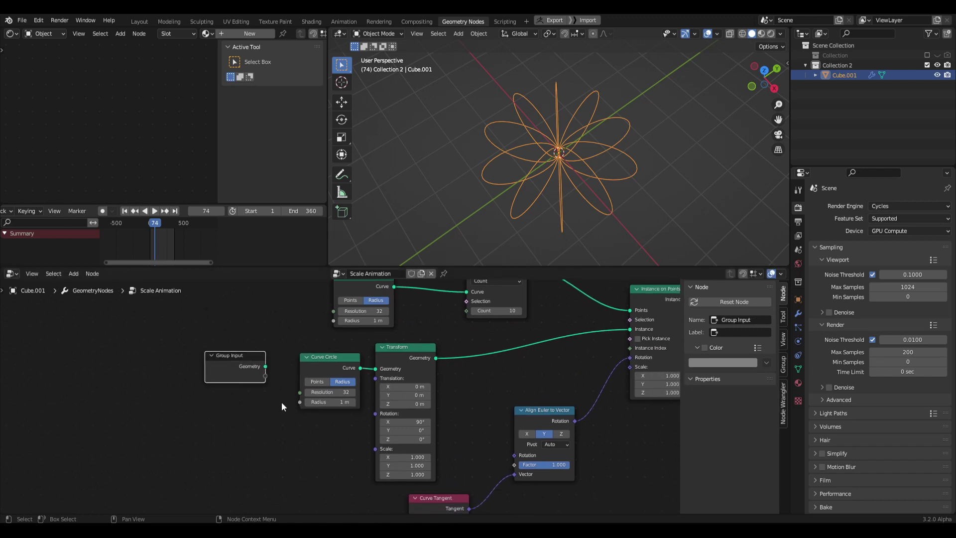
- Expose the instanced Curve Circle's Resolution as a group input and link that same input to its Radius
left_click_drag(228, 371, 300, 392)
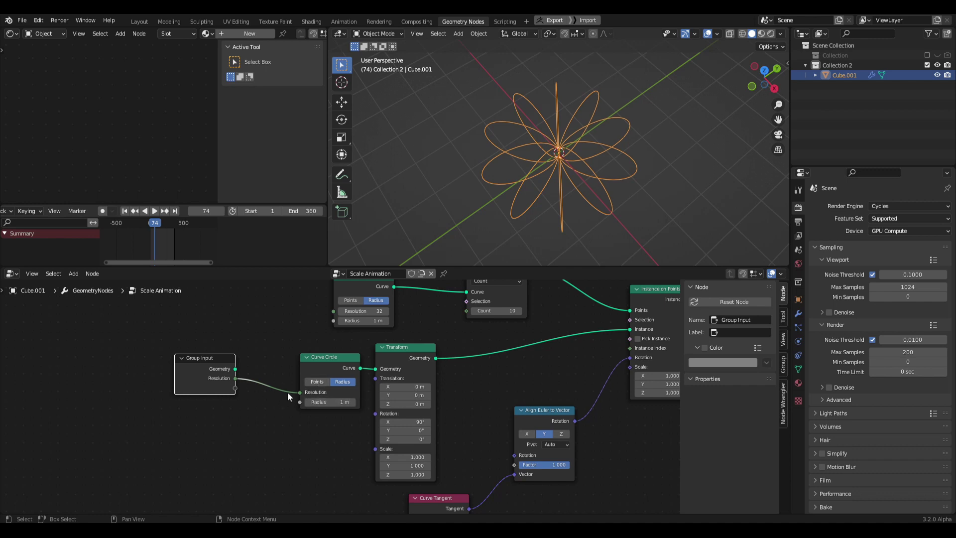
left_click_drag(235, 386, 299, 400)
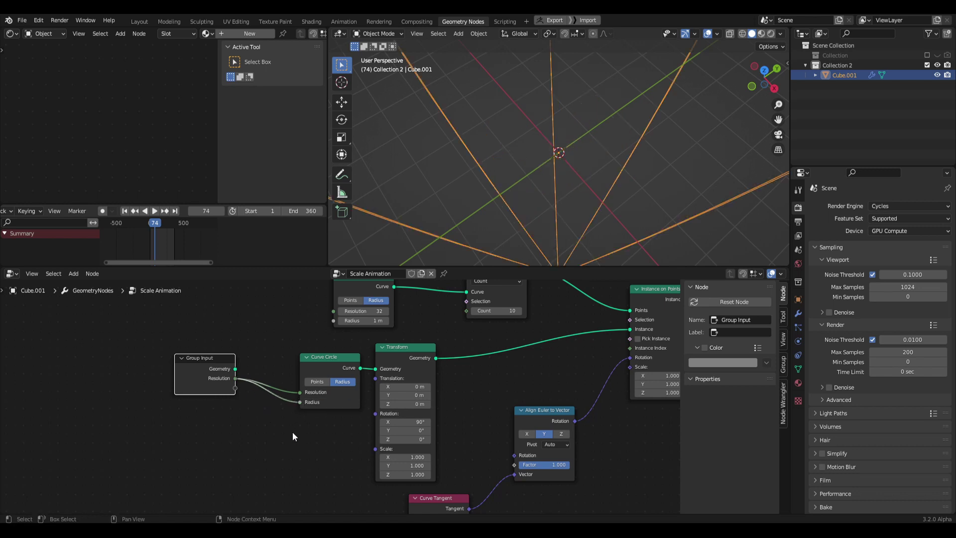
scroll(623, 189, "down", 8)
middle_click_drag(609, 202, 590, 190)
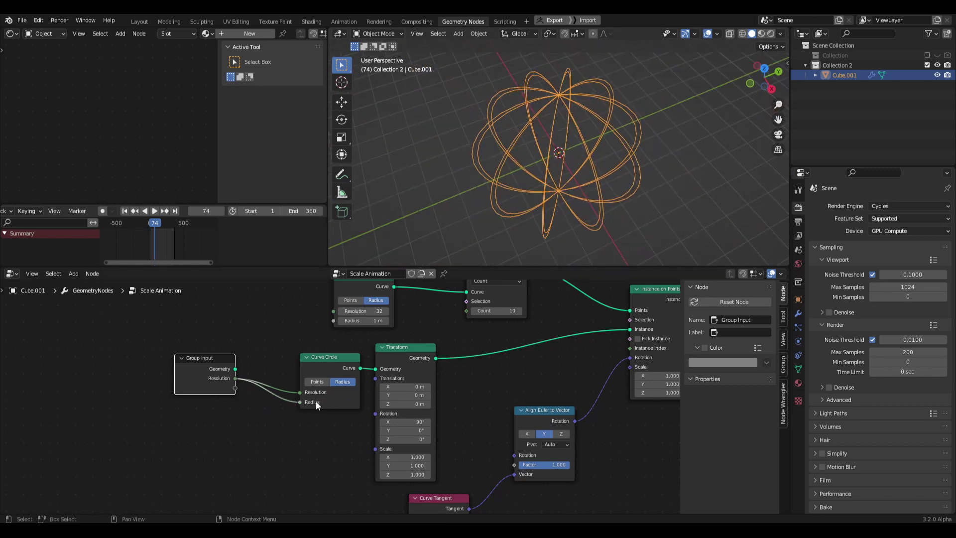
- Open the object's modifier properties and try adjusting the exposed Resolution value
left_click(799, 313)
mouse_move(897, 250)
left_mouse_down()
mouse_move(916, 250)
mouse_move(882, 250)
mouse_move(909, 249)
left_mouse_up()
right_click(899, 250)
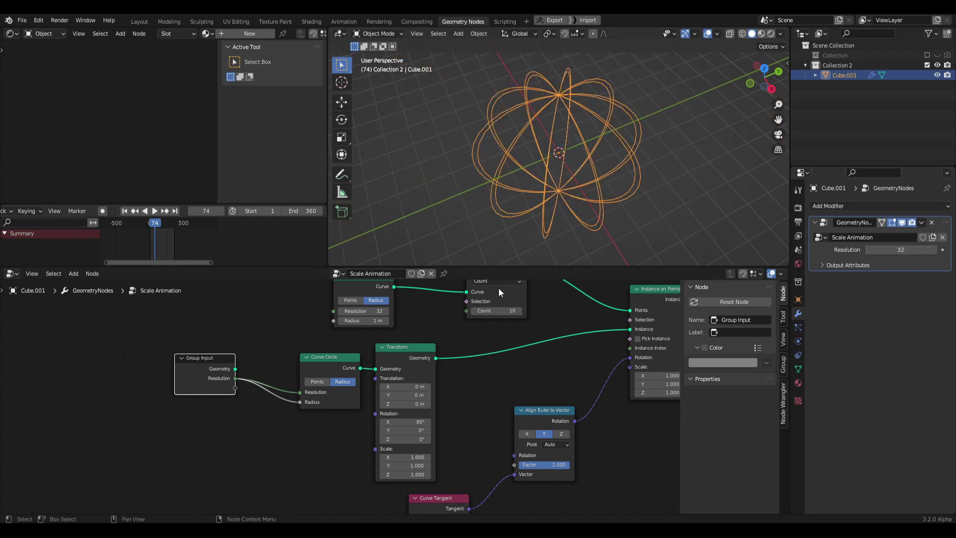
- Move Group Input further from the instanced Curve Circle and add a Math node in the space between them
middle_click_drag(274, 401, 306, 393)
left_click_drag(245, 367, 227, 359)
mouse_move(307, 408)
middle_mouse_down()
mouse_move(333, 396)
mouse_move(317, 390)
mouse_move(315, 401)
middle_mouse_up()
scroll(288, 396, "up", 1)
key("shift+a")
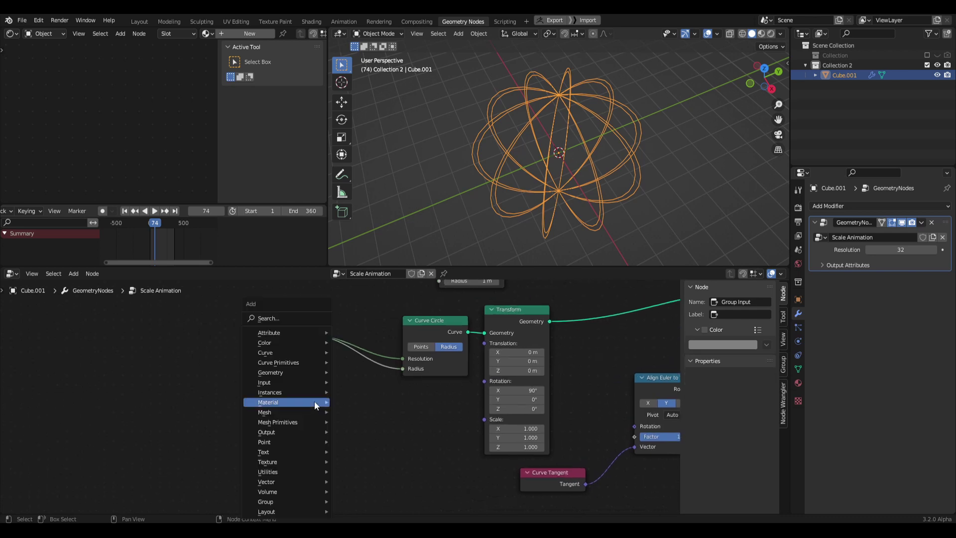
key("Escape")
key("shift+a")
left_click(293, 321)
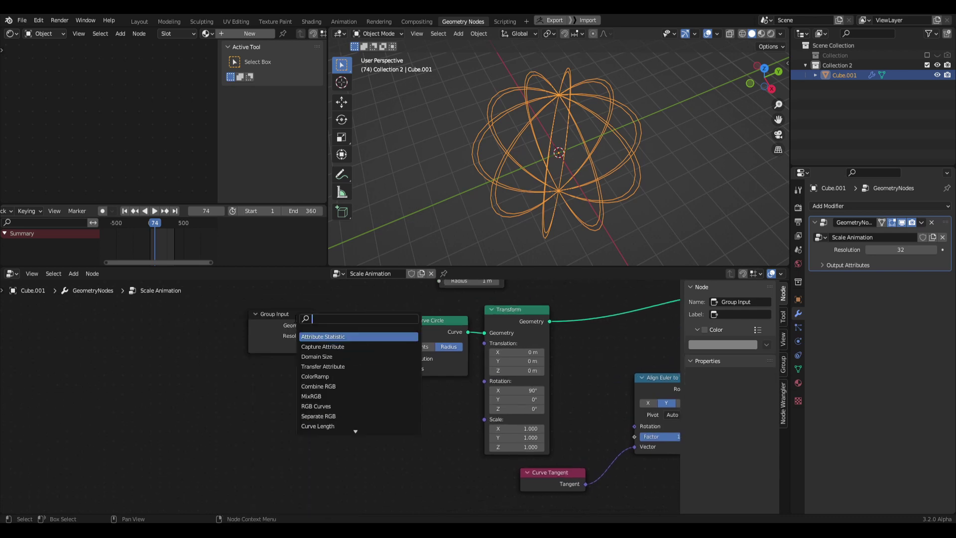
type("math")
key("Return")
left_click(329, 388)
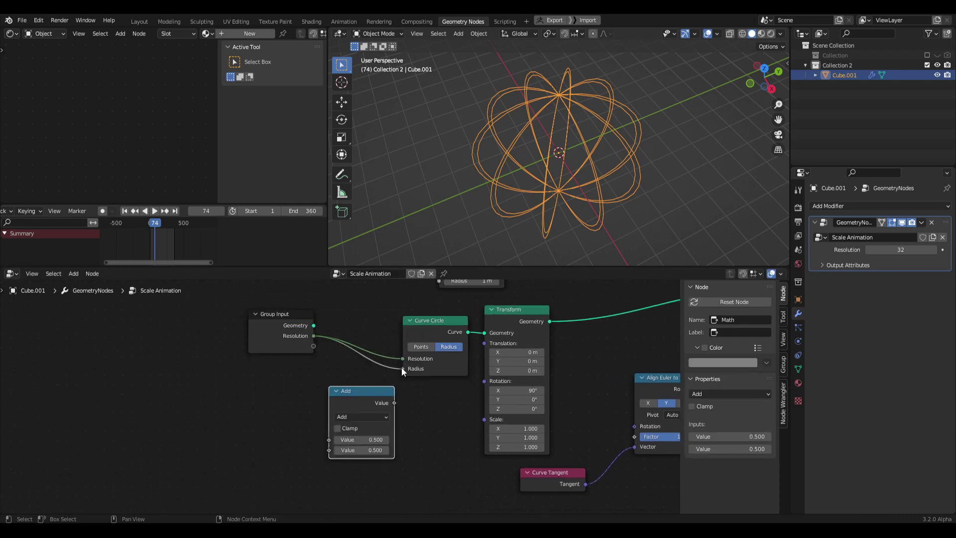
left_click_drag(350, 390, 350, 368)
- Feed Group Input's Resolution into the Math node, set it to Divide by 34.5, and connect the result to Curve Circle's Radius
left_click_drag(313, 335, 319, 348)
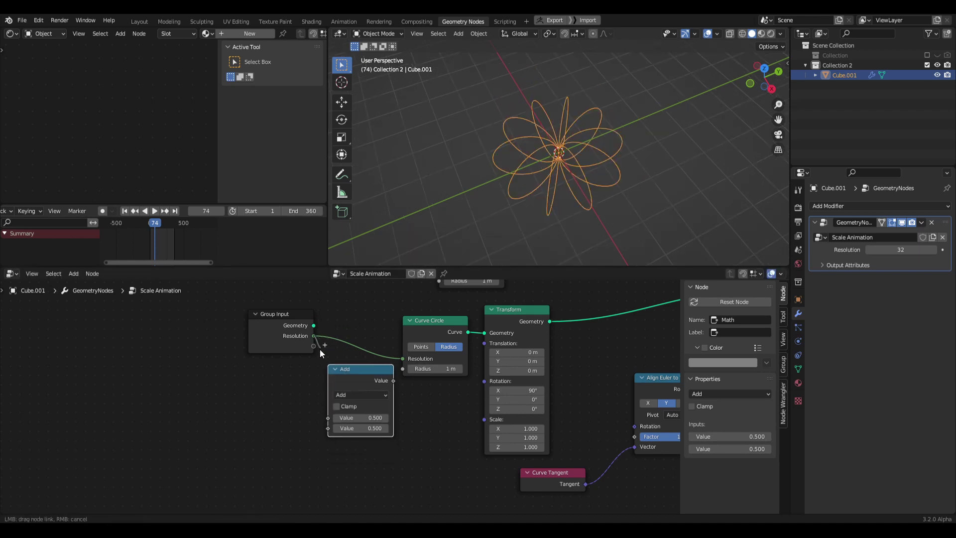
left_click_drag(324, 389, 321, 419)
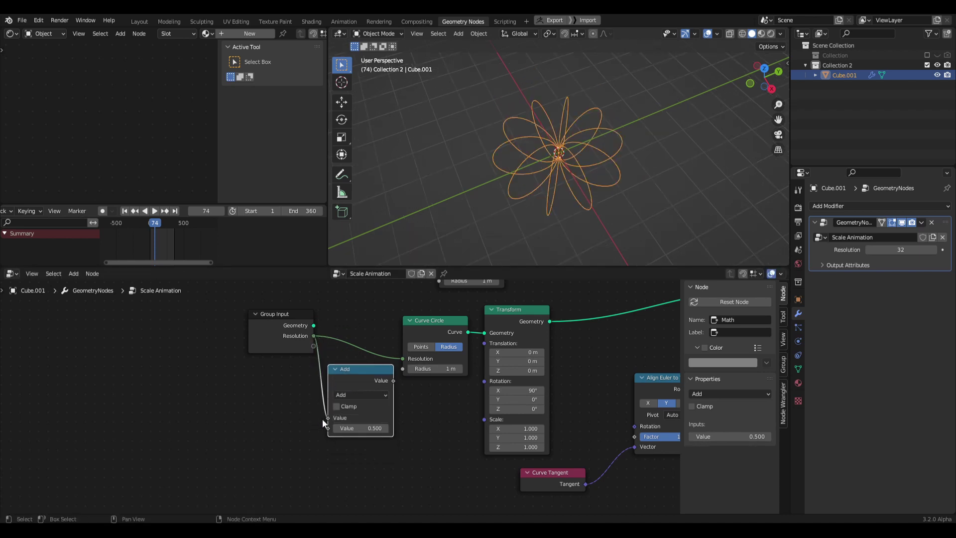
left_click(359, 396)
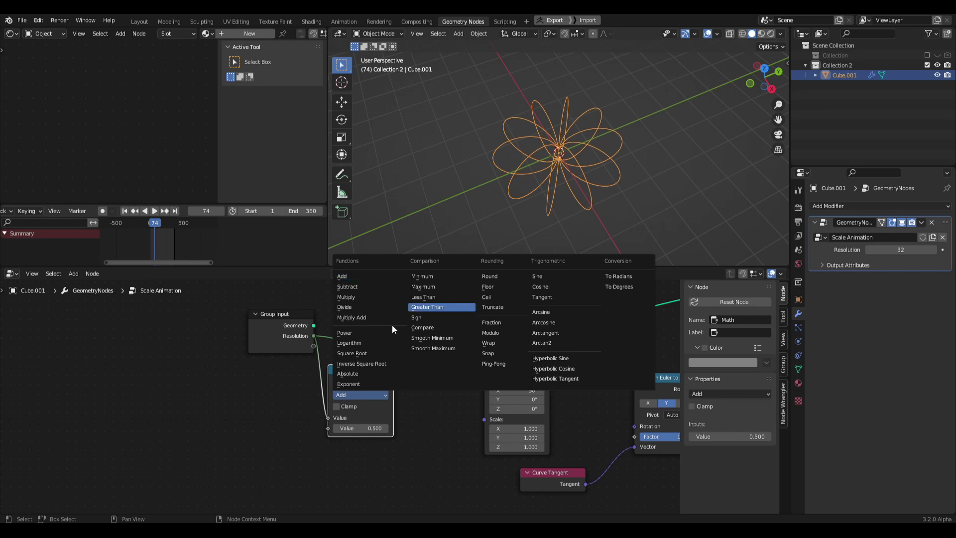
left_click(354, 310)
scroll(378, 424, "up", 1)
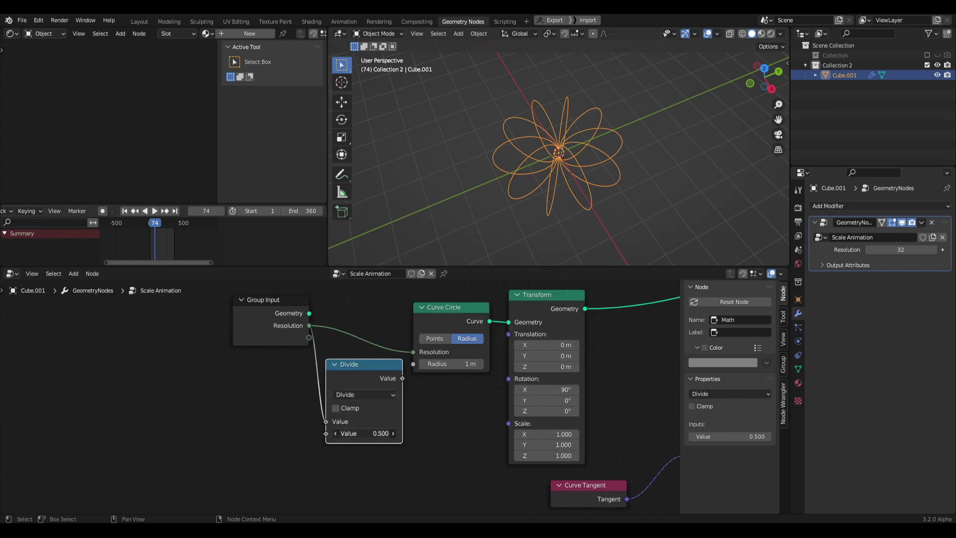
left_click_drag(363, 433, 414, 364)
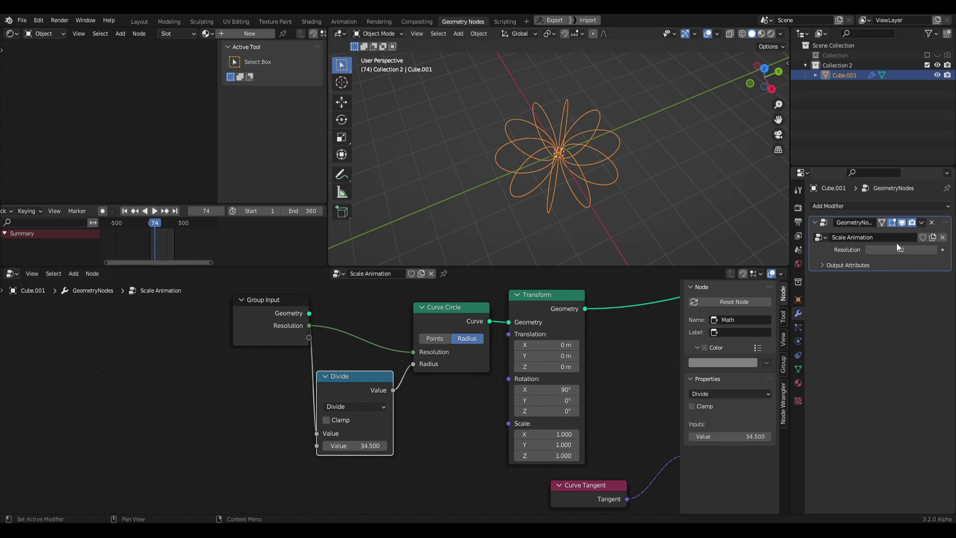
- Set the modifier's Resolution to 118 and the Divide node's divisor to 150.41
left_click_drag(897, 247, 936, 247)
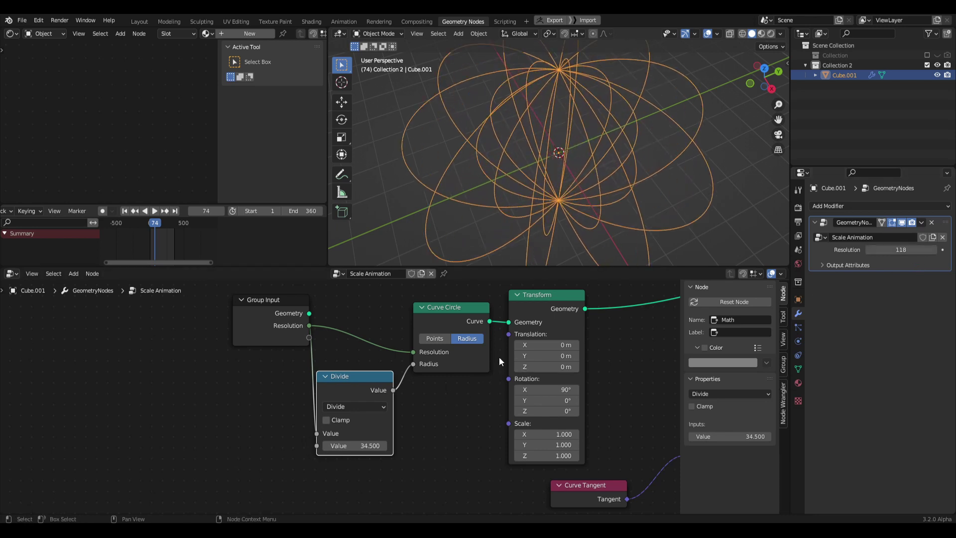
left_click_drag(355, 446, 476, 445)
mouse_move(901, 250)
left_mouse_down()
mouse_move(919, 249)
mouse_move(901, 249)
left_mouse_up()
- Move the path's Curve Circle and Resample Curve nodes together to a clear area above the instanced circle's nodes
scroll(413, 432, "down", 3)
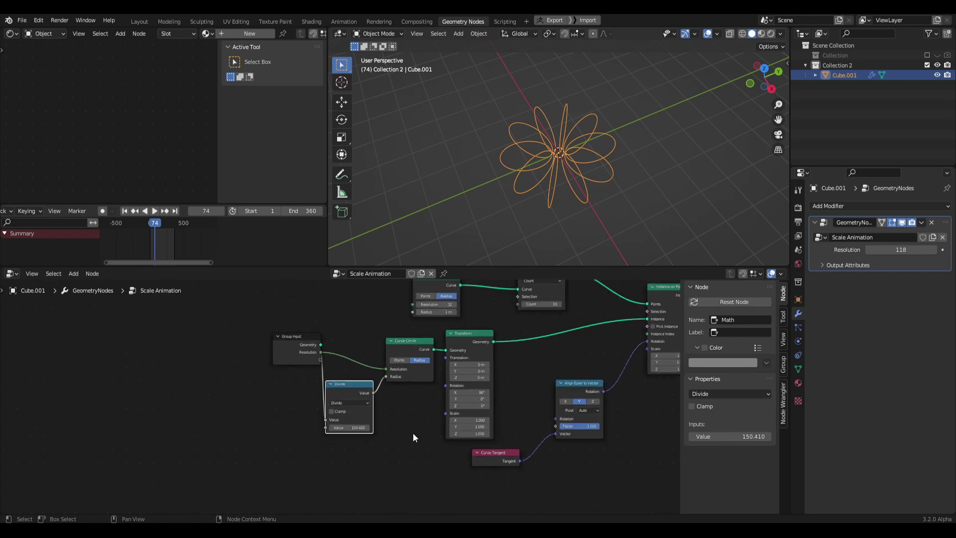
middle_click_drag(406, 385, 366, 398)
middle_click_drag(350, 432, 367, 457)
left_click_drag(357, 329, 508, 301)
left_click_drag(508, 300, 481, 285)
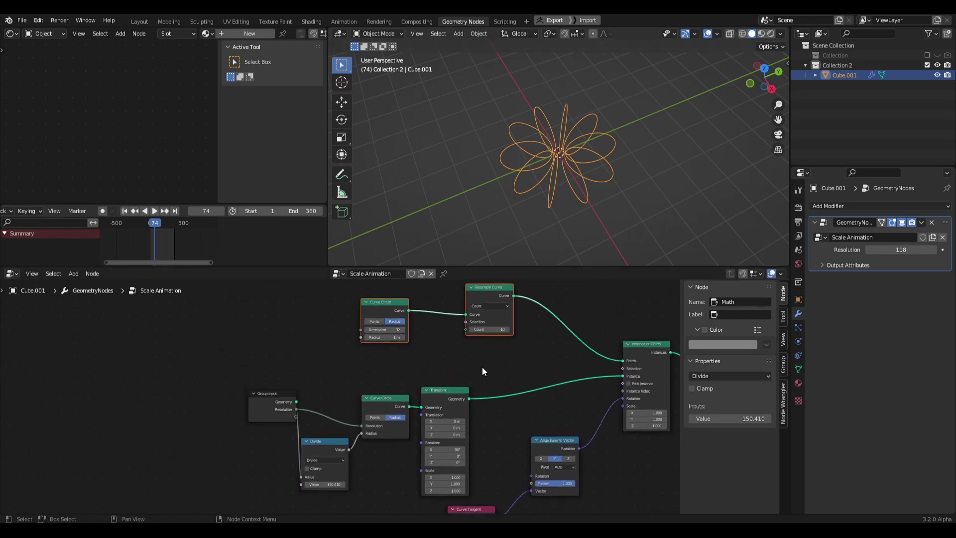
left_click(483, 367)
- Connect Group Input's Resolution to the Count of Resample Curve and lower the modifier's Resolution to 56
middle_click_drag(461, 369, 494, 374)
left_click_drag(295, 409, 494, 337)
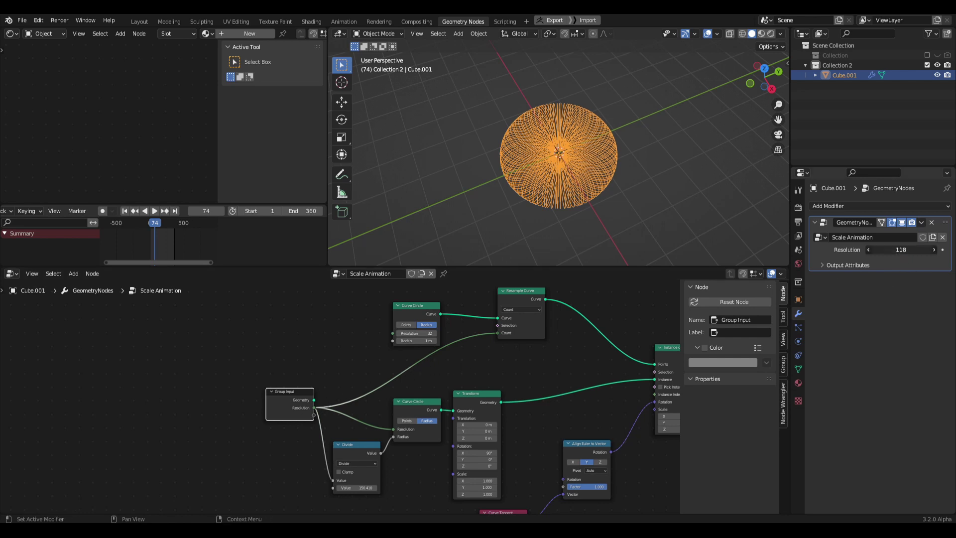
left_click_drag(901, 250, 873, 250)
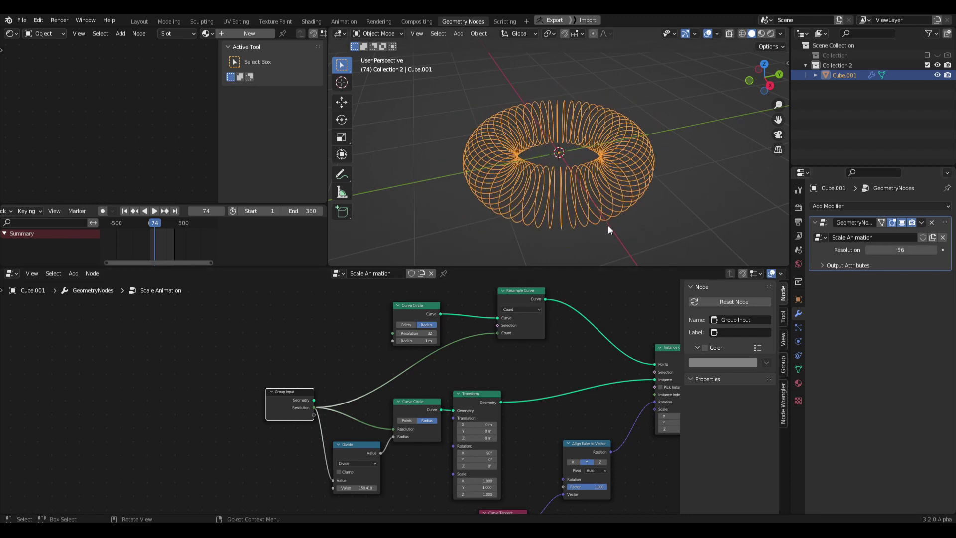
middle_click_drag(608, 225, 578, 198)
middle_click_drag(497, 180, 585, 180)
- Reposition Group Input further back, midway between the upper and lower node branches
middle_click_drag(404, 386, 461, 368)
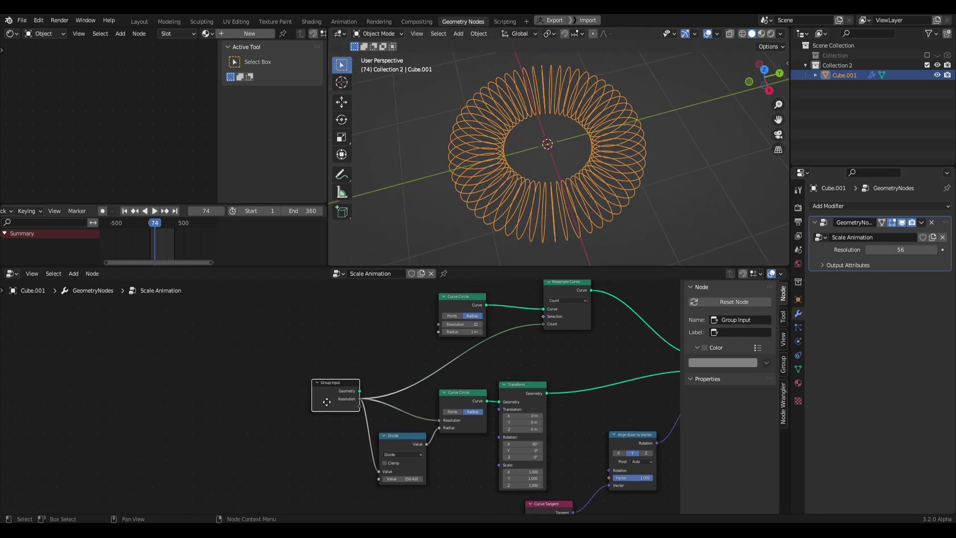
left_click_drag(326, 402, 300, 411)
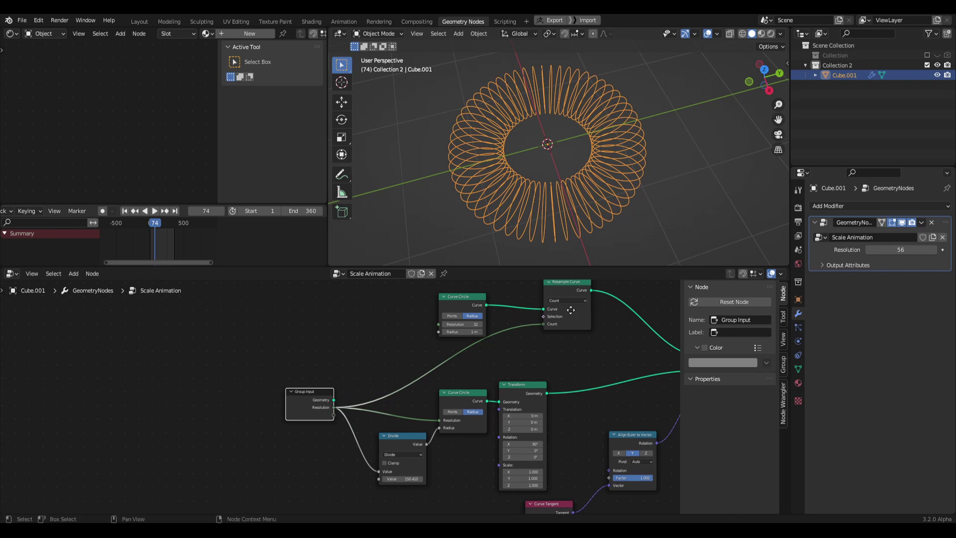
middle_click_drag(571, 310, 551, 338)
middle_click_drag(435, 385, 466, 360)
left_click_drag(317, 412, 311, 389)
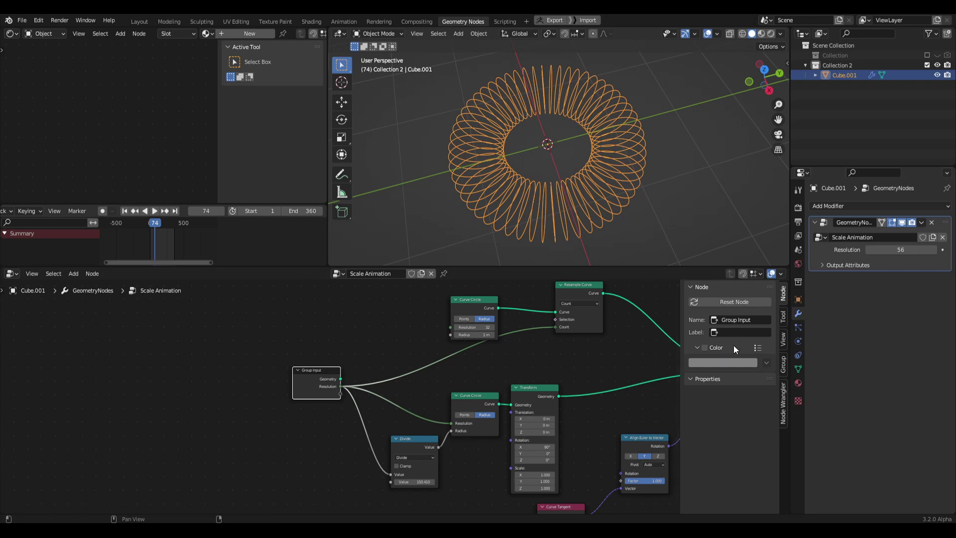
- Rename the node group's Resolution input to "Amount of Scales"
left_click(783, 359)
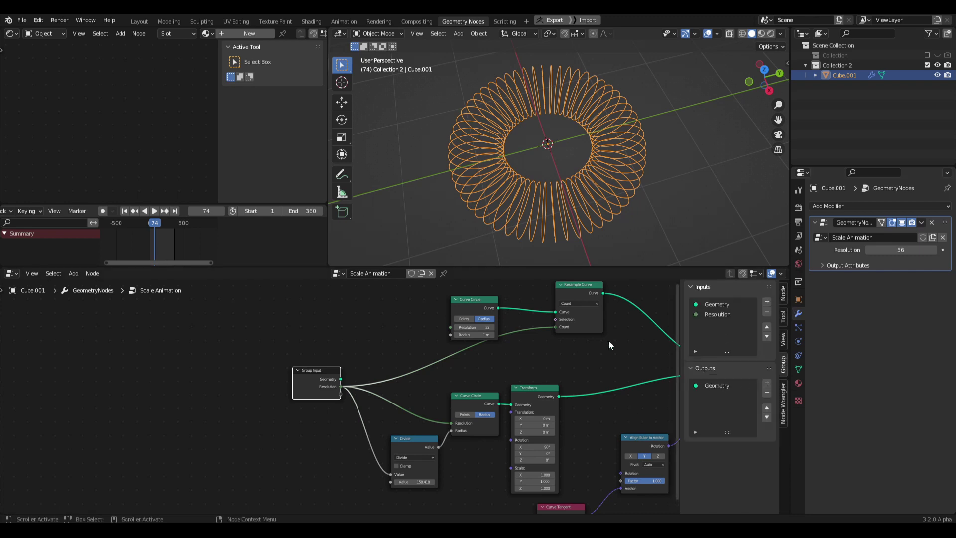
key("n")
key("n")
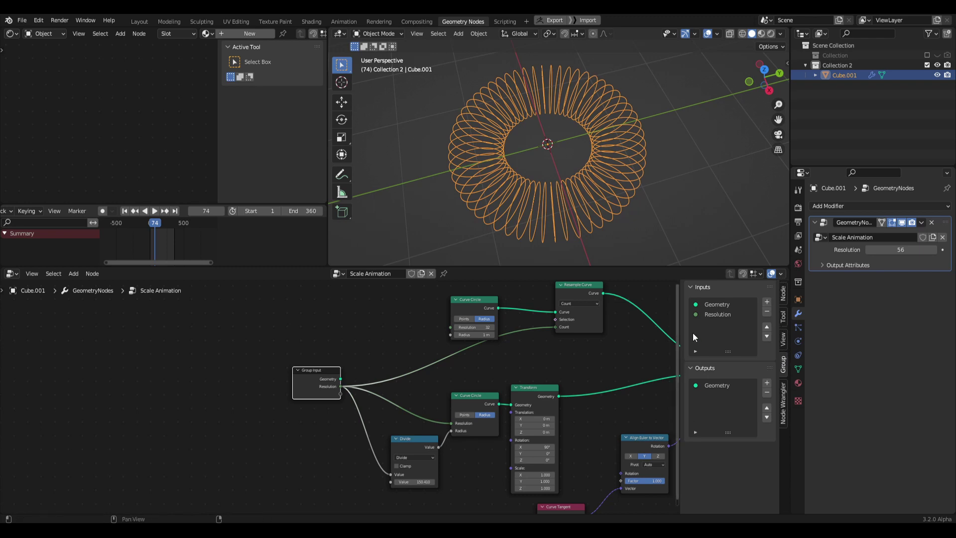
left_click(712, 315)
left_click(758, 375)
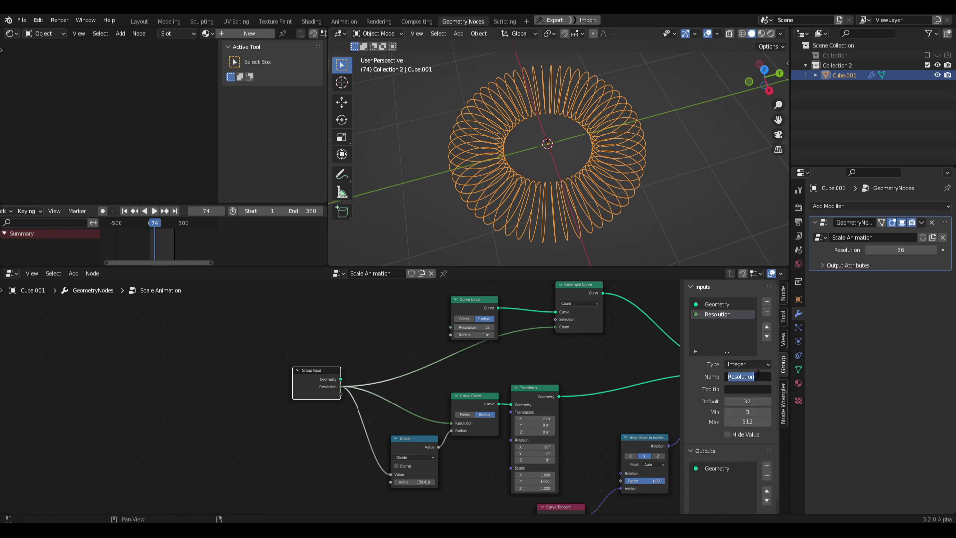
type("Amount of Scales")
key("Return")
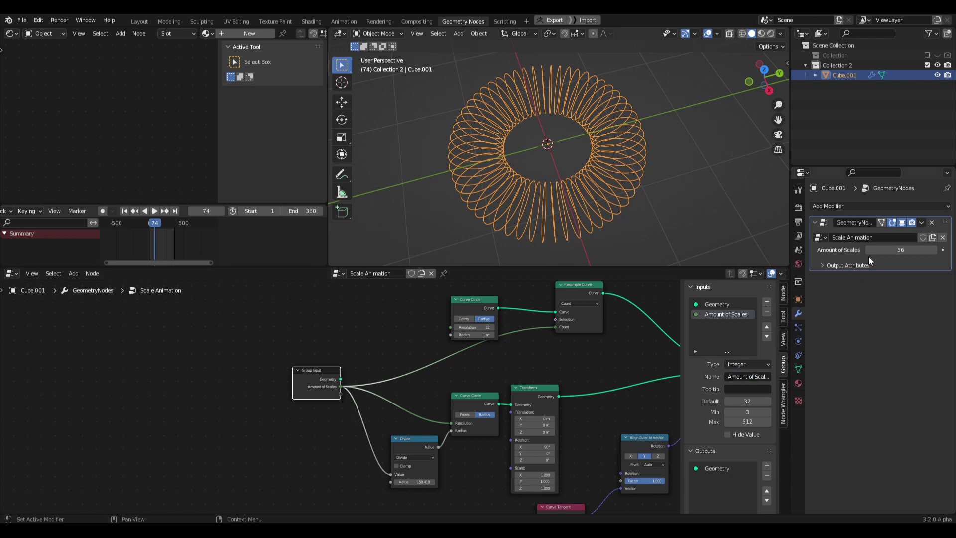
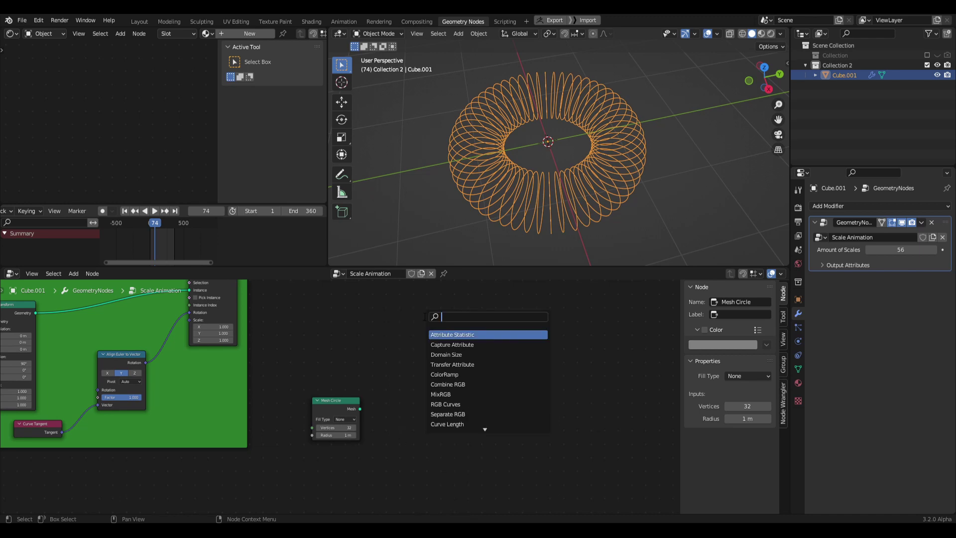
- Add a second Instance on Points node beside Mesh Circle and connect the circle's Mesh output to its Instance input
type("nce n")
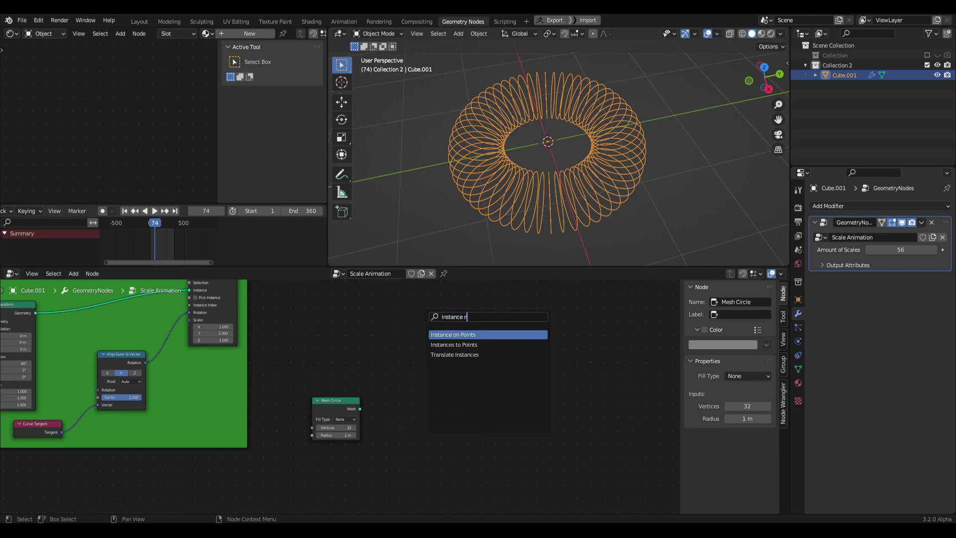
type("n po")
key("Return")
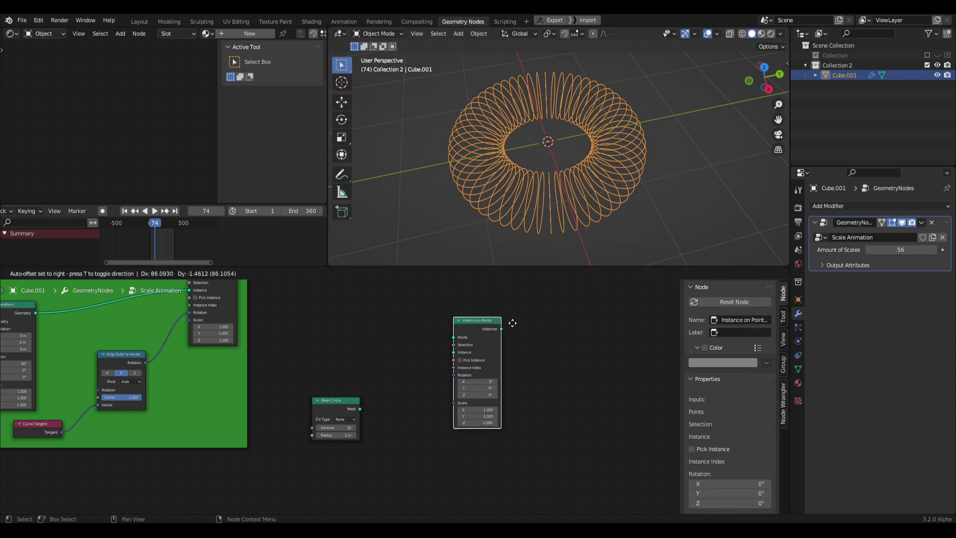
left_click_drag(359, 409, 371, 382)
left_click(387, 348)
- Feed the framed Instance on Points' Instances into the new node's Points, and route the new node's Instances to Group Output
middle_click_drag(387, 349, 434, 358)
left_click_drag(331, 309, 493, 412)
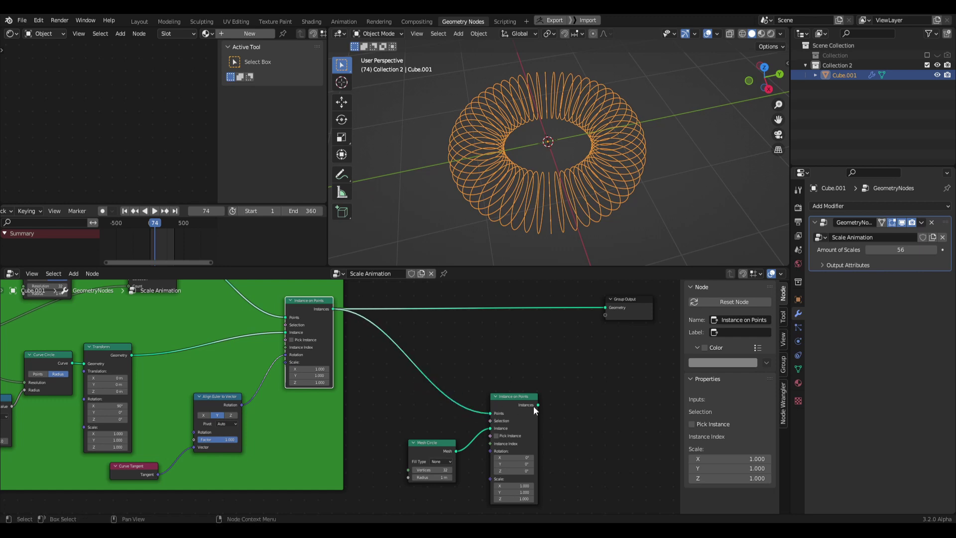
middle_click_drag(542, 354, 488, 372)
left_click_drag(484, 422, 551, 327)
scroll(553, 190, "down", 2)
middle_click_drag(554, 190, 540, 156)
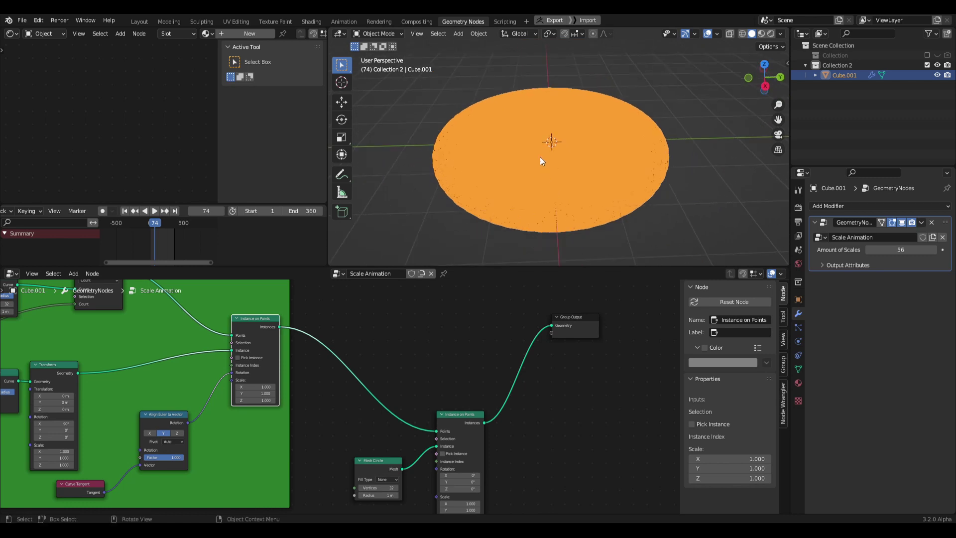
left_click(750, 174)
scroll(555, 172, "up", 1)
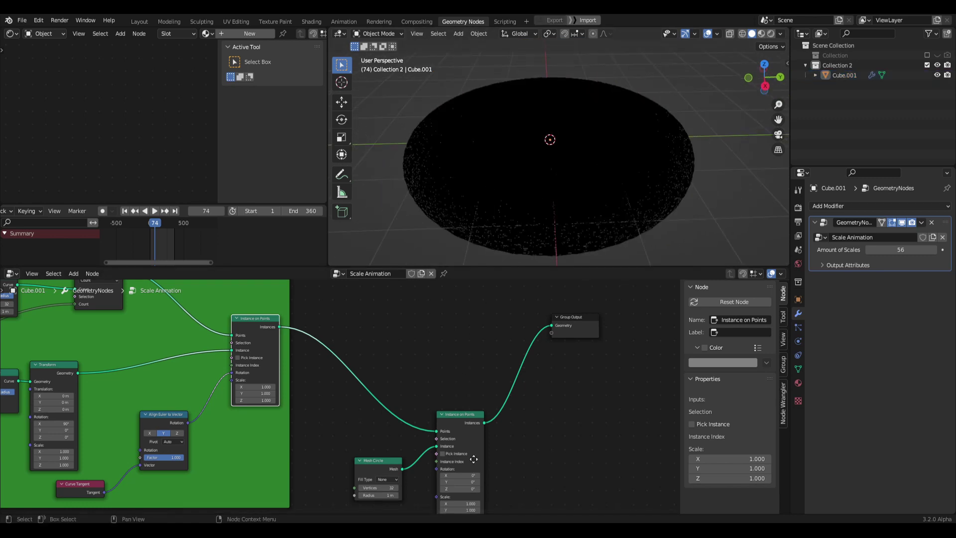
- Set the Mesh Circle's Radius to 0.05 m
scroll(500, 455, "up", 3)
middle_click_drag(472, 457, 448, 433)
left_click_drag(441, 432, 383, 433)
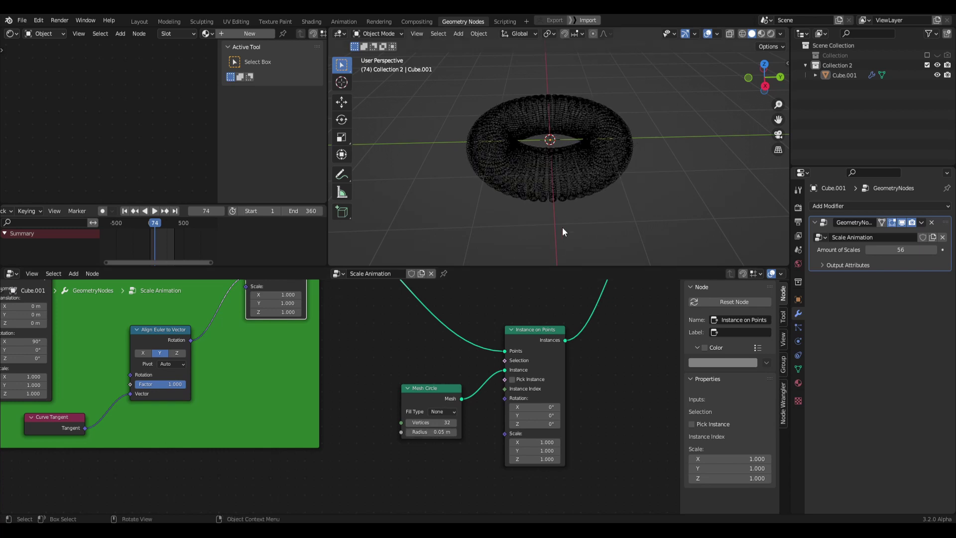
- Set the Mesh Circle's Fill Type to N-Gon
scroll(439, 399, "up", 2)
middle_click_drag(441, 401, 425, 409)
left_click(425, 409)
left_click_drag(425, 409, 380, 385)
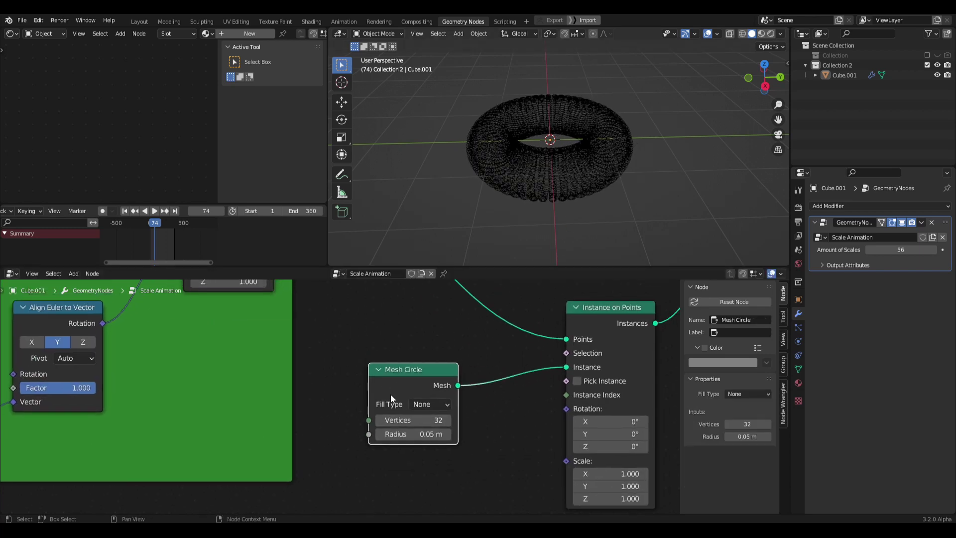
left_click(430, 405)
left_click(437, 430)
scroll(606, 194, "up", 4)
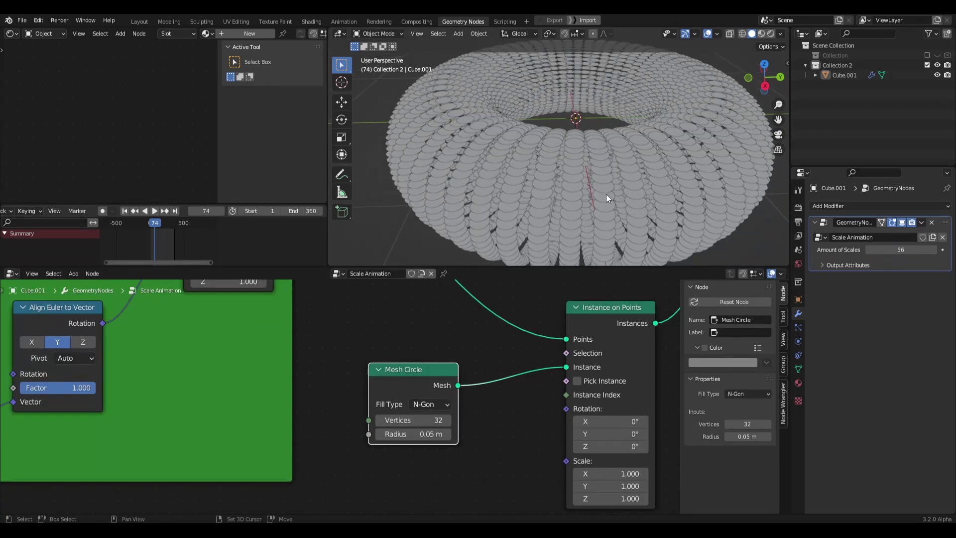
middle_click_drag(594, 193, 554, 220)
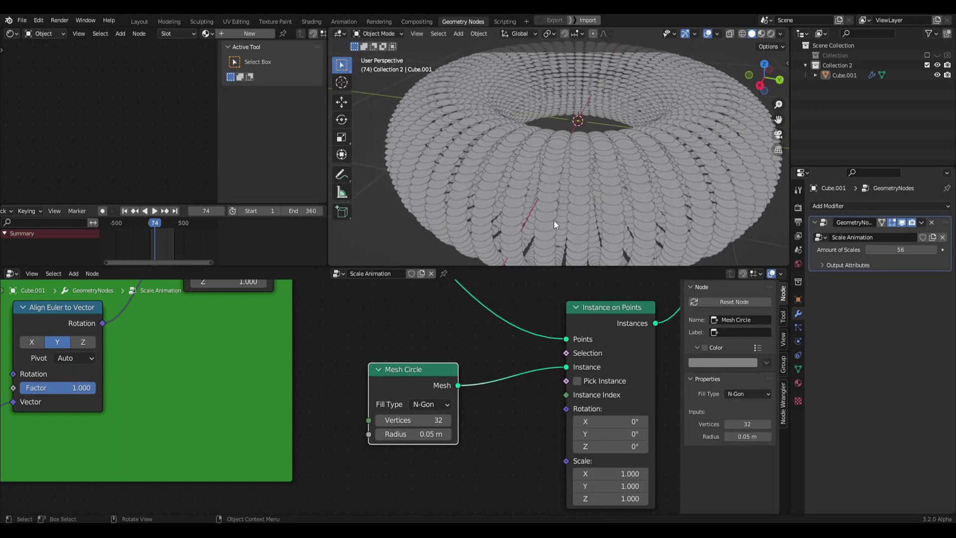
- Try the Mesh Circle with only 3 vertices
middle_click_drag(492, 407, 515, 414)
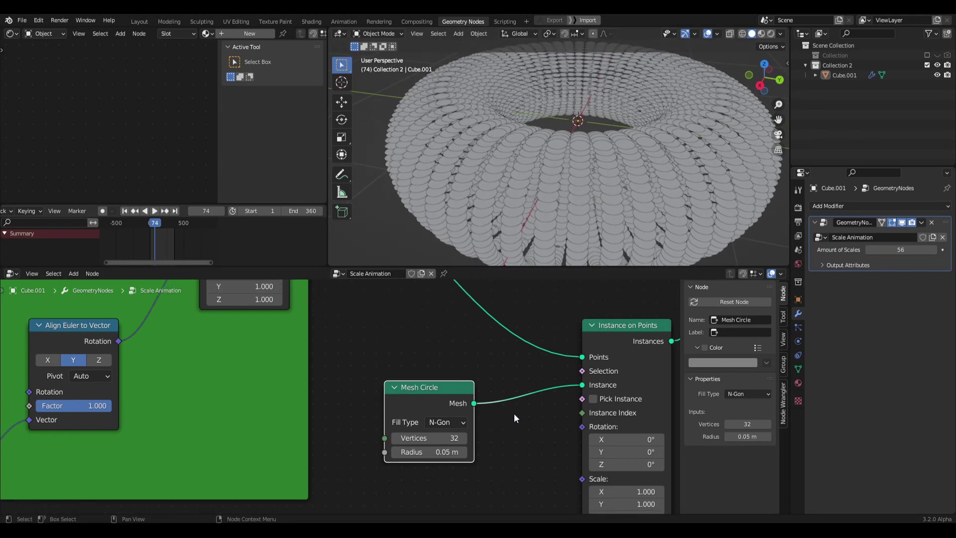
mouse_move(423, 439)
left_mouse_down("shift")
mouse_move(451, 439)
mouse_move(423, 439)
left_mouse_up("shift")
middle_click_drag(517, 442, 493, 442)
left_click_drag(419, 437, 378, 438)
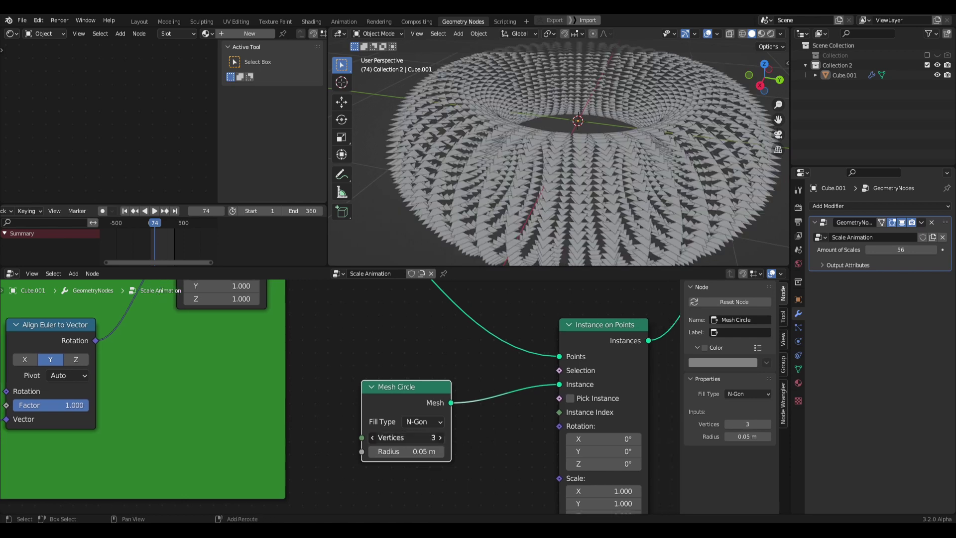
middle_click_drag(573, 234, 608, 210)
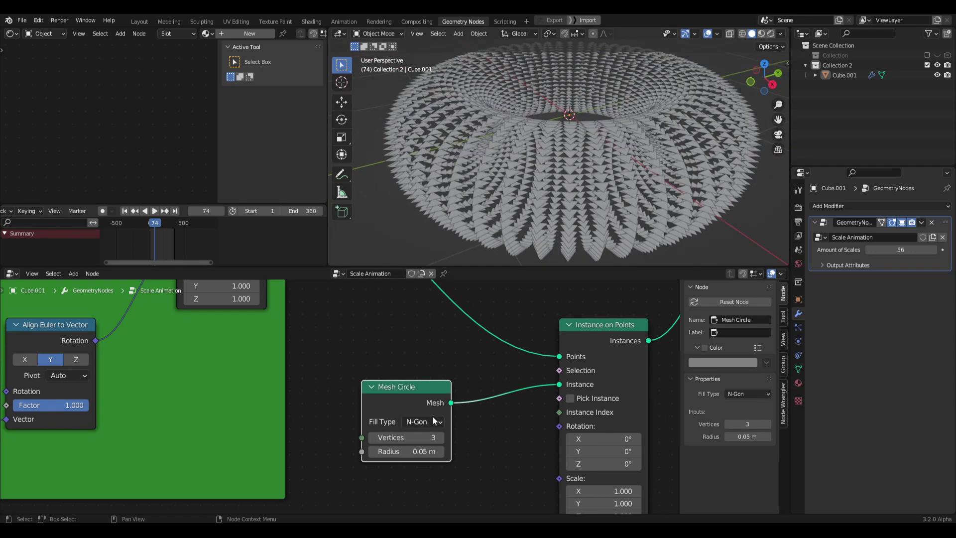
- Set the Mesh Circle's Vertices to 20 and its Radius to 0.08 m
mouse_move(423, 437)
left_mouse_down("shift")
mouse_move(448, 437)
mouse_move(399, 437)
mouse_move(424, 437)
mouse_move(413, 440)
left_mouse_up("shift")
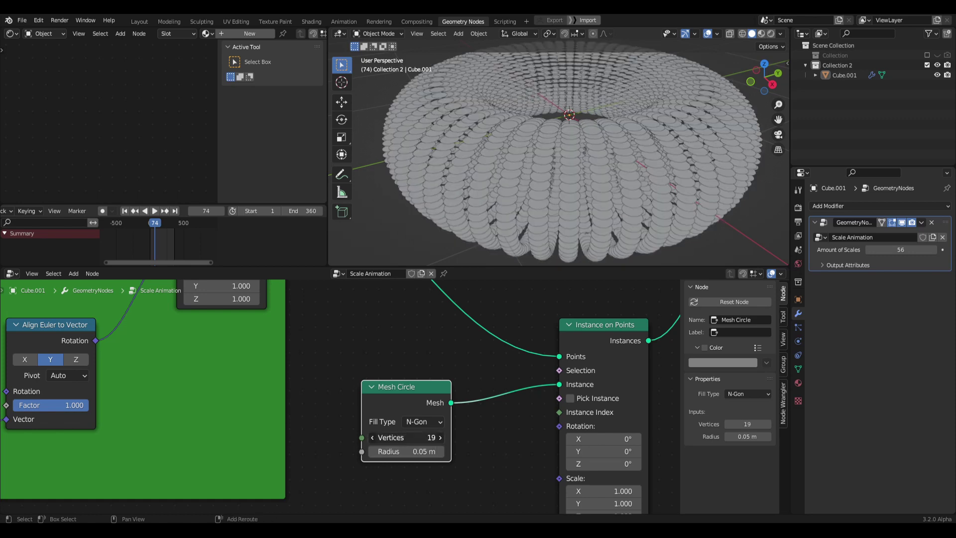
key("Return")
middle_click_drag(516, 452, 498, 452)
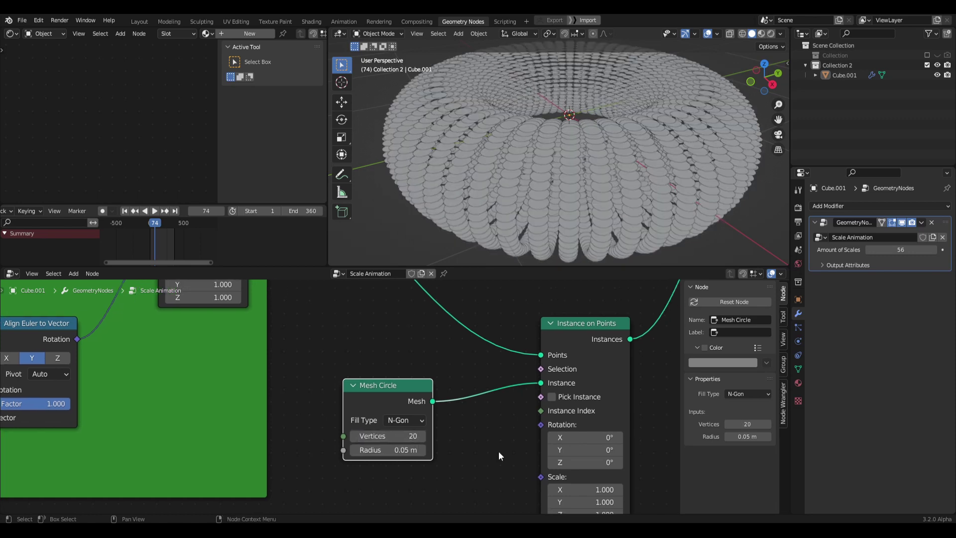
mouse_move(389, 451)
left_mouse_down()
mouse_move(359, 451)
mouse_move(418, 451)
mouse_move(397, 451)
left_mouse_up()
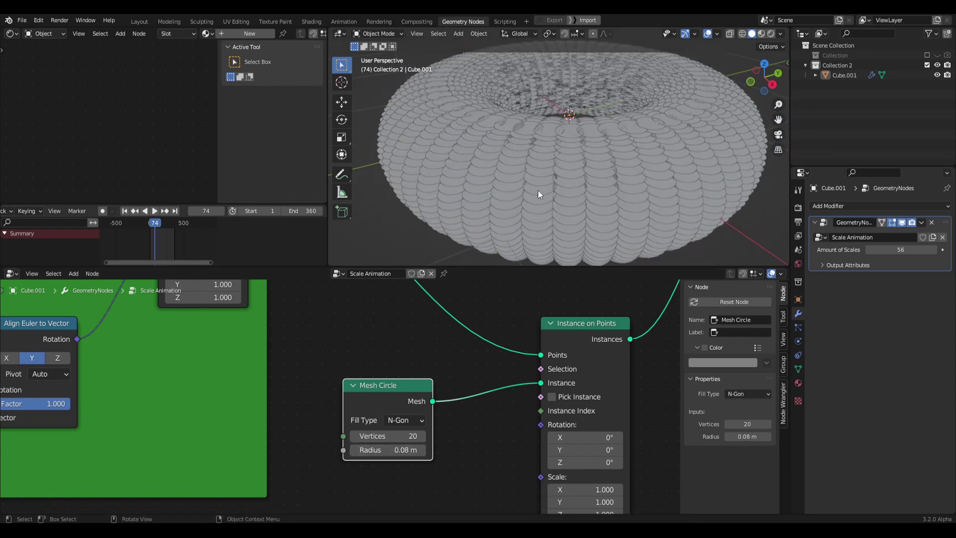
- Examine the orientation of the instanced circles around the torus from low side angles and from above
middle_click_drag(538, 190, 563, 170)
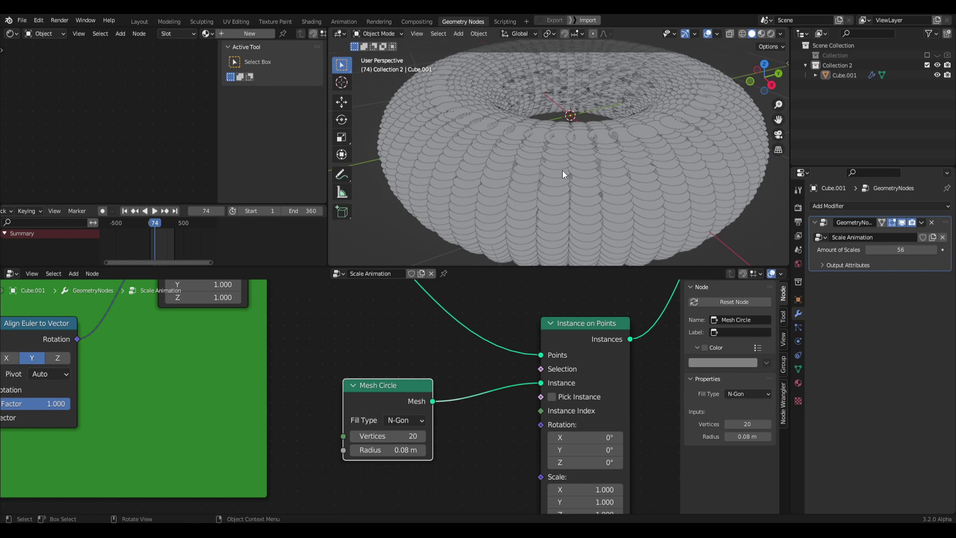
middle_click_drag(632, 154, 573, 189)
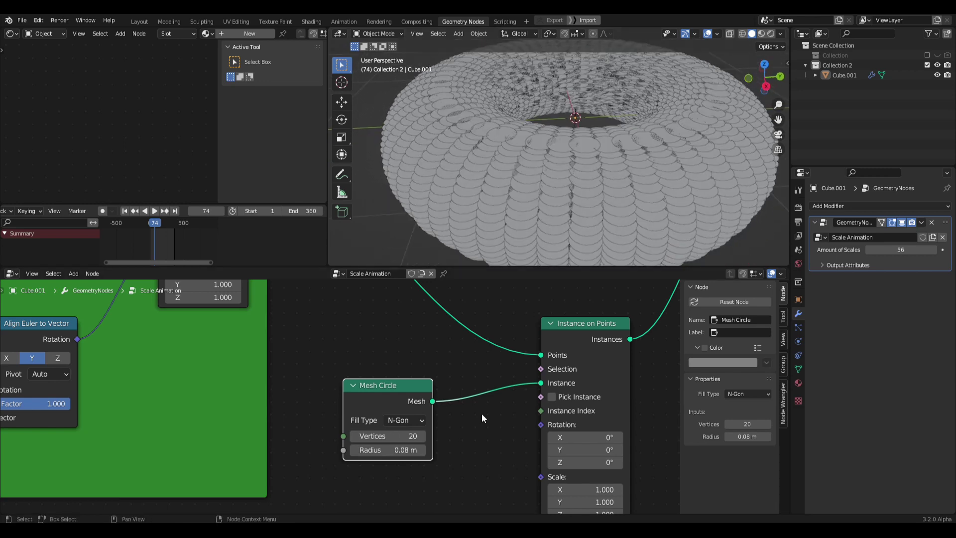
scroll(482, 414, "down", 2)
mouse_move(505, 204)
middle_mouse_down()
mouse_move(504, 194)
mouse_move(453, 184)
mouse_move(476, 157)
mouse_move(500, 207)
middle_mouse_up()
scroll(500, 207, "down", 4)
scroll(545, 136, "up", 3)
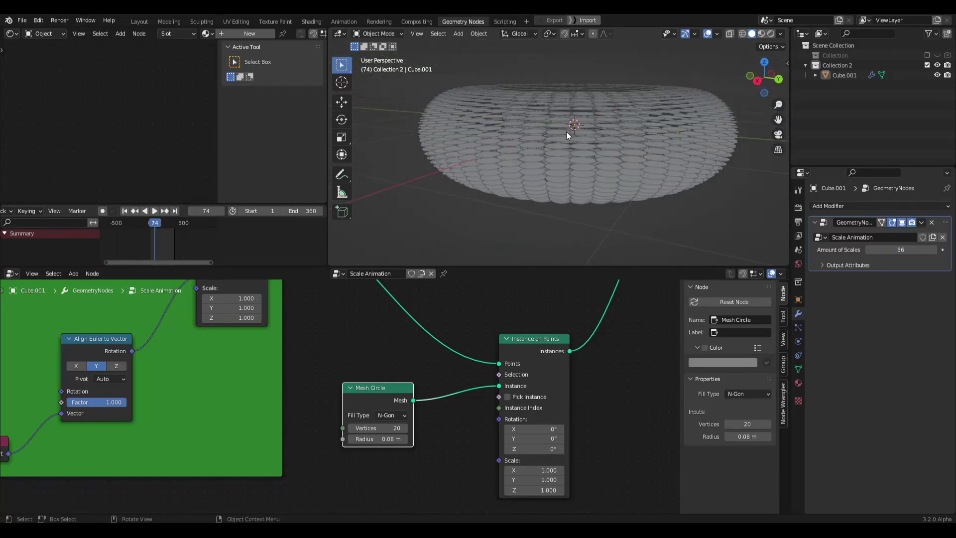
mouse_move(567, 131)
middle_mouse_down()
mouse_move(596, 121)
mouse_move(581, 139)
middle_mouse_up()
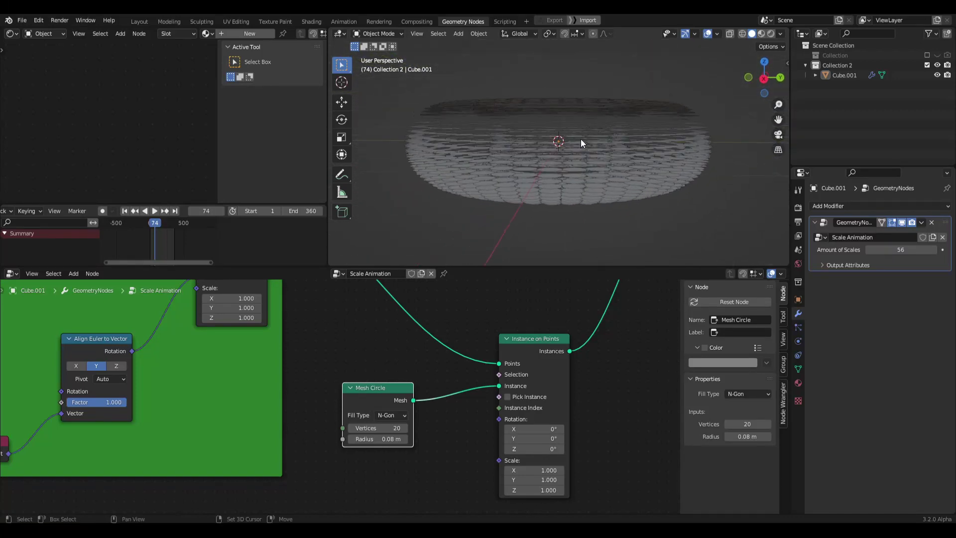
middle_click_drag(687, 218, 637, 208)
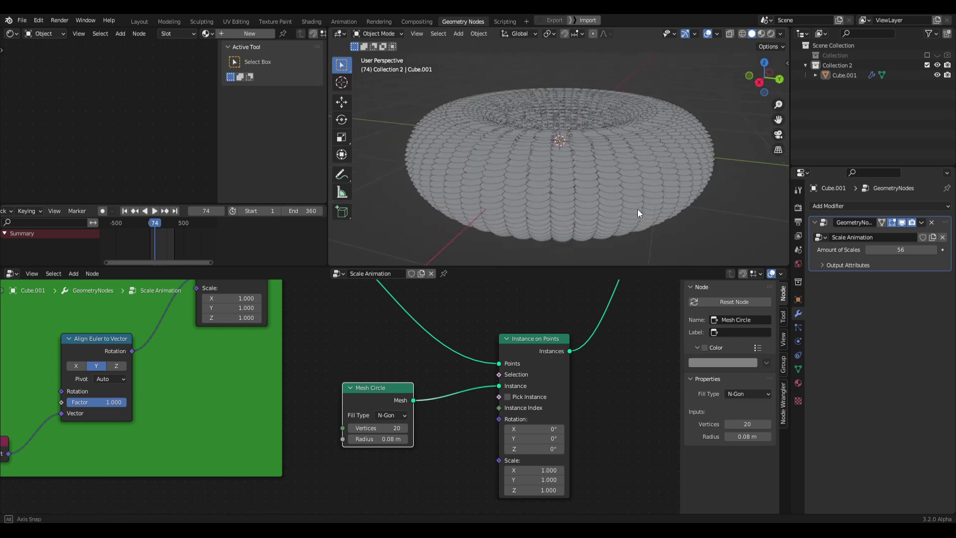
scroll(461, 438, "down", 2)
- Add a Curve Tangent node below Mesh Circle, just outside the green frame
left_click_drag(352, 462, 562, 346)
left_click(422, 431)
middle_click_drag(480, 448, 398, 423)
key("shift+a")
left_click(381, 319)
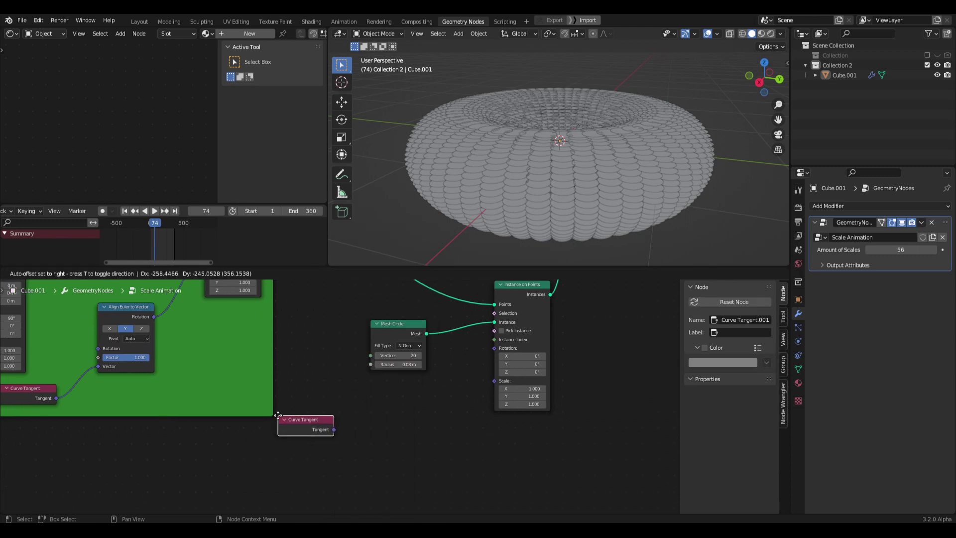
left_click(277, 415)
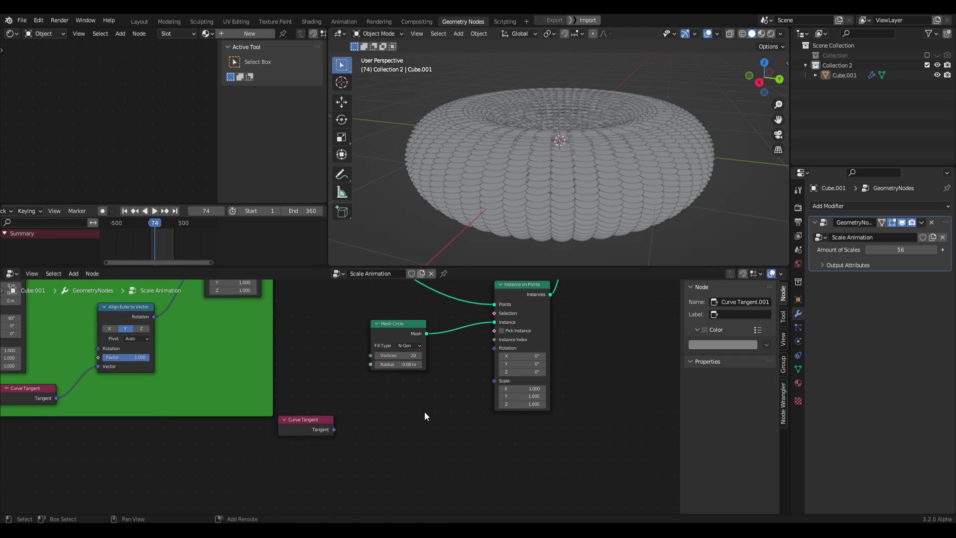
- Add an Align Euler to Vector node beside the new Curve Tangent and connect Tangent to its Vector input
key("shift+a")
type("align e")
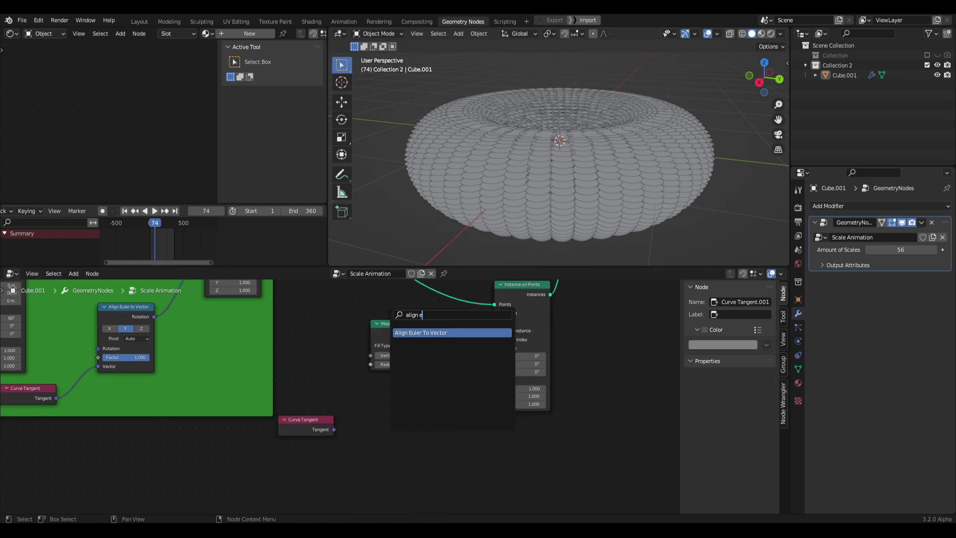
key("Return")
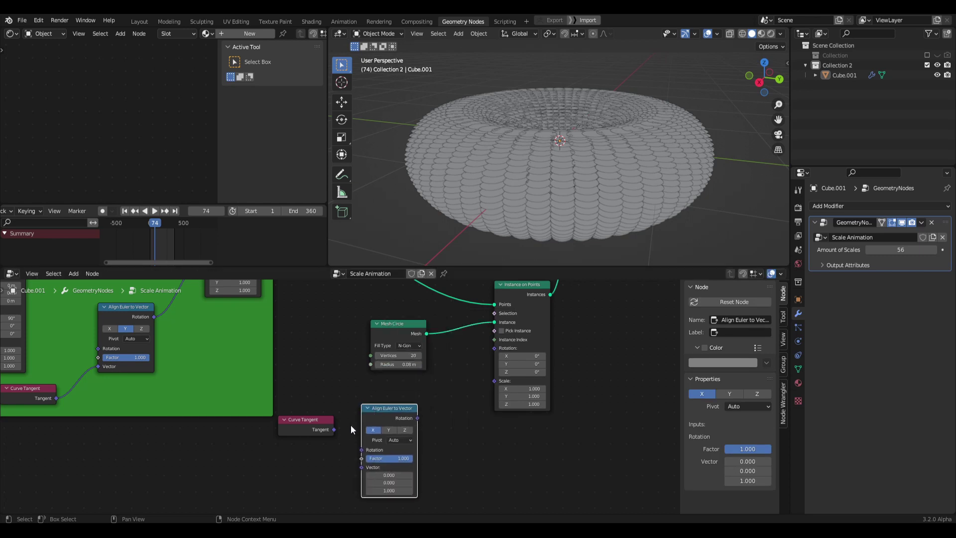
left_click_drag(333, 429, 352, 420)
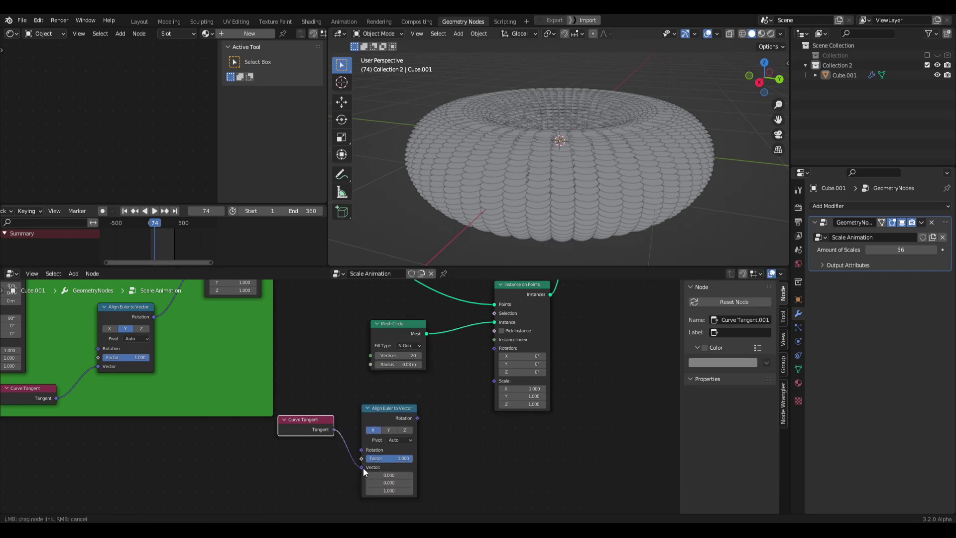
left_click_drag(363, 468, 362, 467)
middle_click_drag(420, 414, 433, 412)
left_click_drag(402, 405, 387, 405)
left_click(451, 423)
- Add a Vector Math node set to Add and connect the new Align Euler to Vector's Rotation to its first Vector input
middle_click_drag(458, 428, 465, 426)
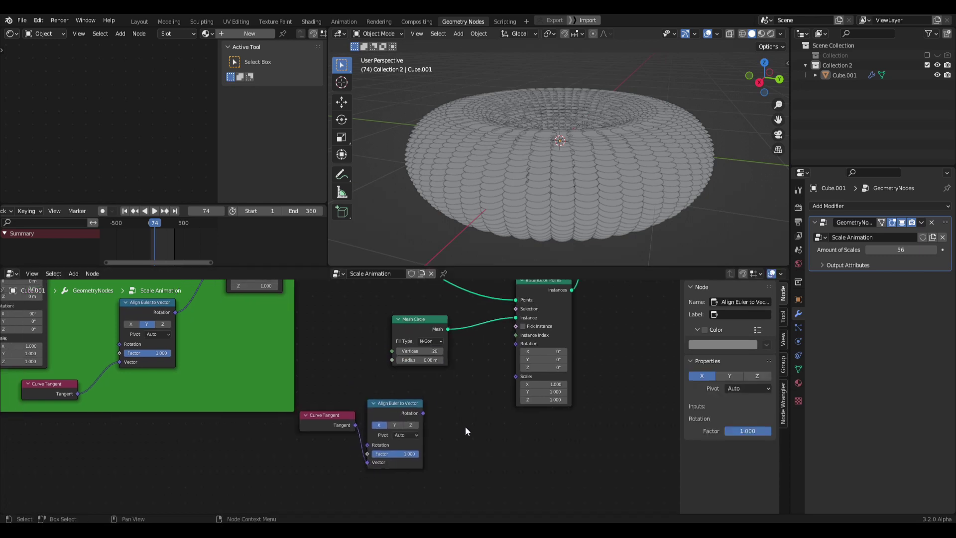
key("shift+a")
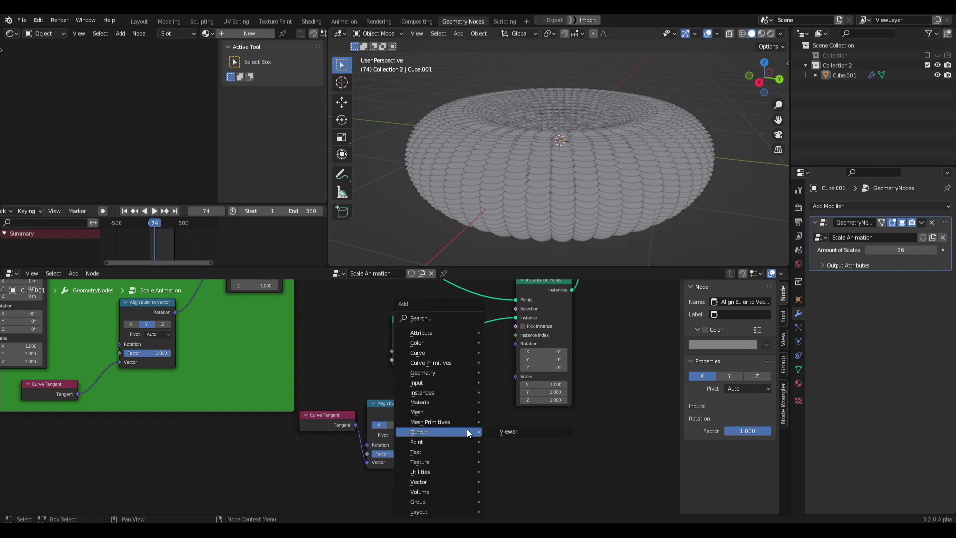
left_click(440, 318)
type("vector")
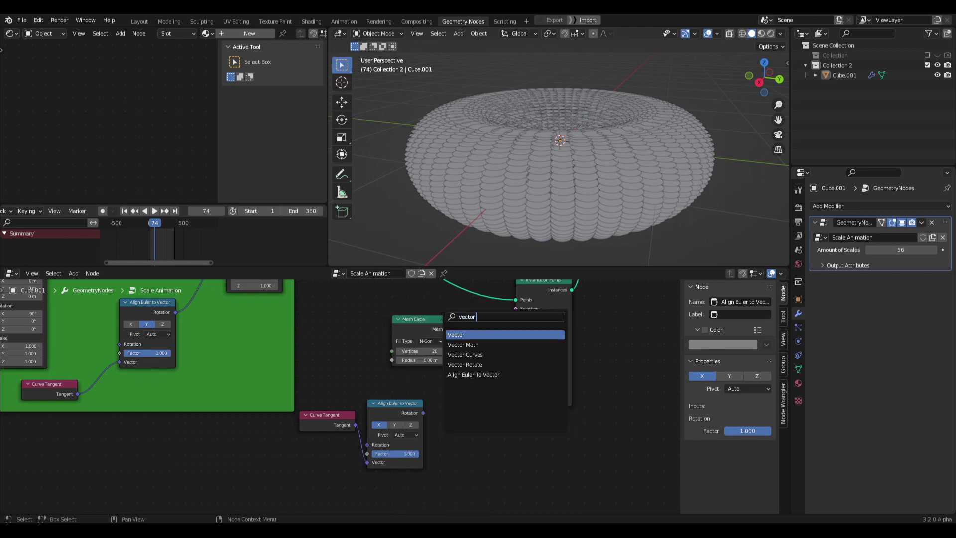
key("Down")
key("Return")
left_click(448, 384)
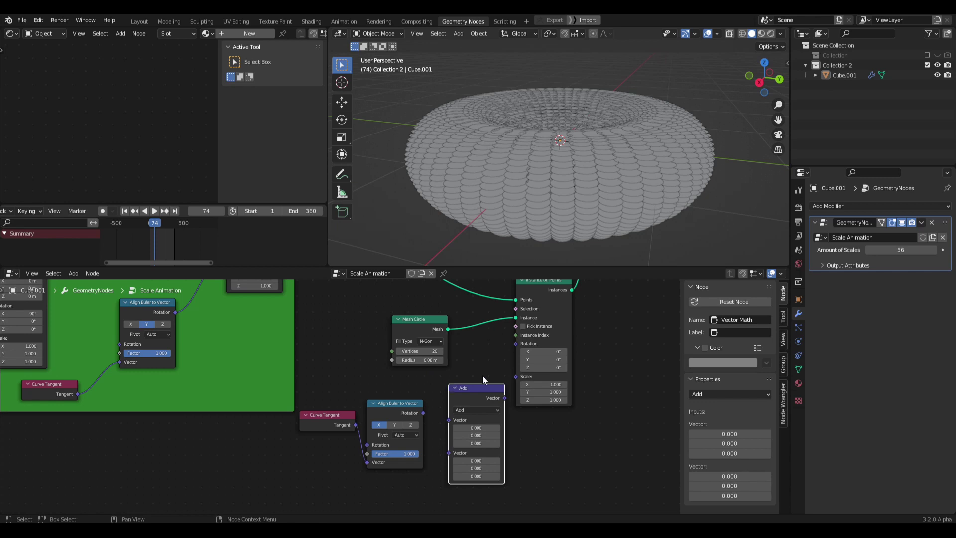
left_click(472, 375)
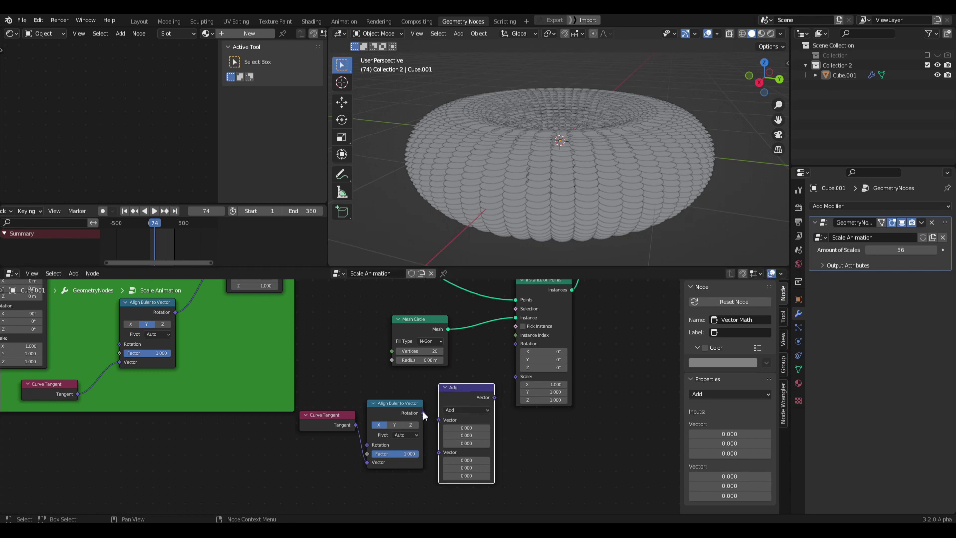
left_click_drag(423, 413, 439, 420)
middle_click_drag(460, 396, 426, 407)
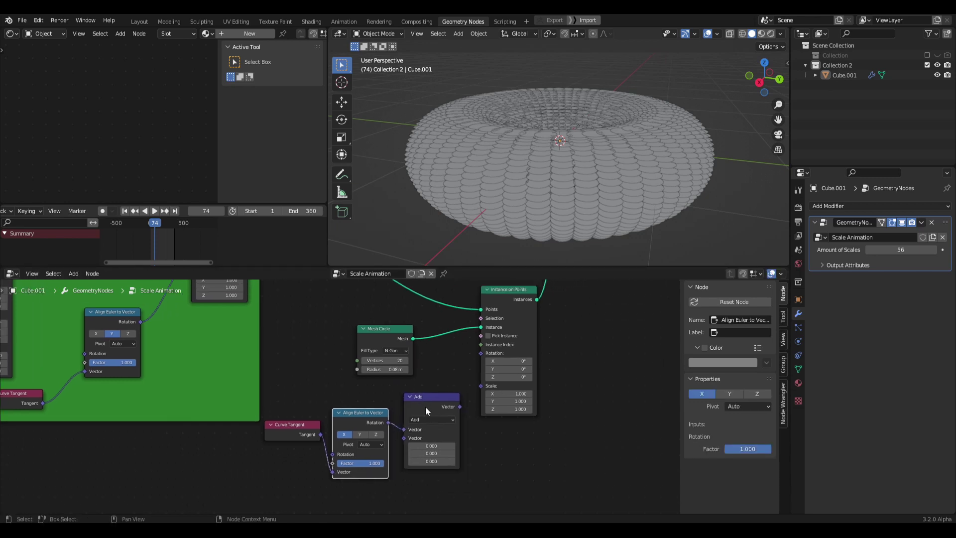
- Connect the Add node's Vector output to the Rotation of the second Instance on Points and inspect the torus surface
left_click_drag(459, 407, 458, 396)
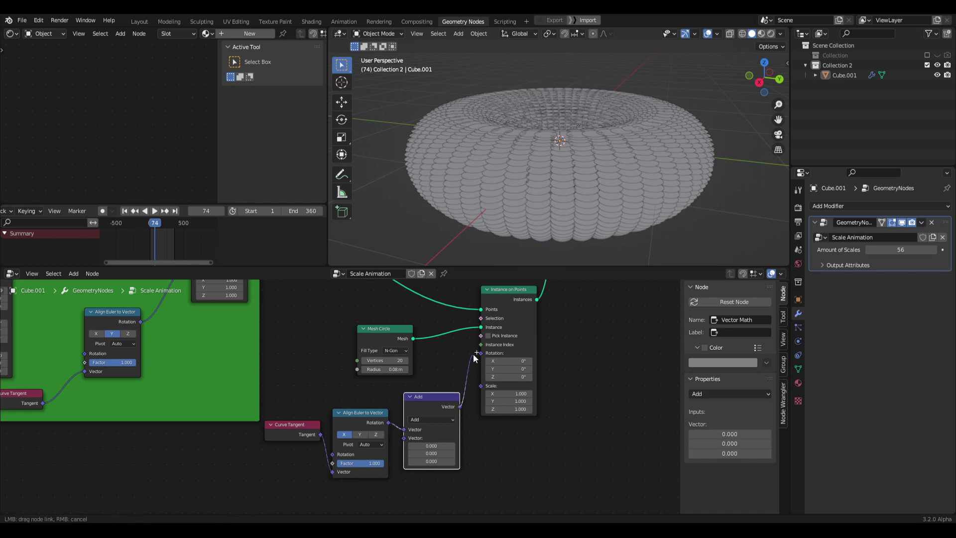
left_click_drag(477, 354, 479, 353)
middle_click_drag(558, 186, 514, 181)
scroll(514, 182, "up", 3)
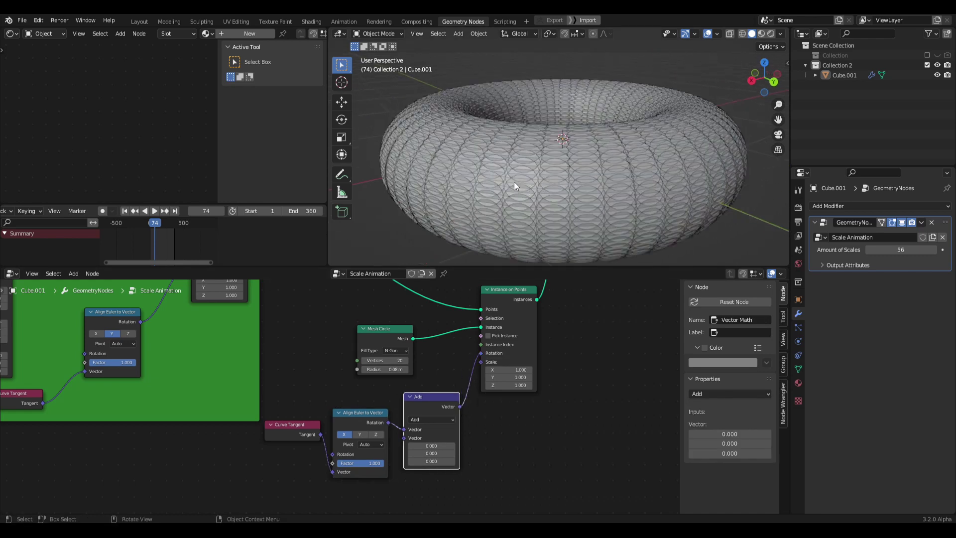
middle_click_drag(447, 164, 563, 166)
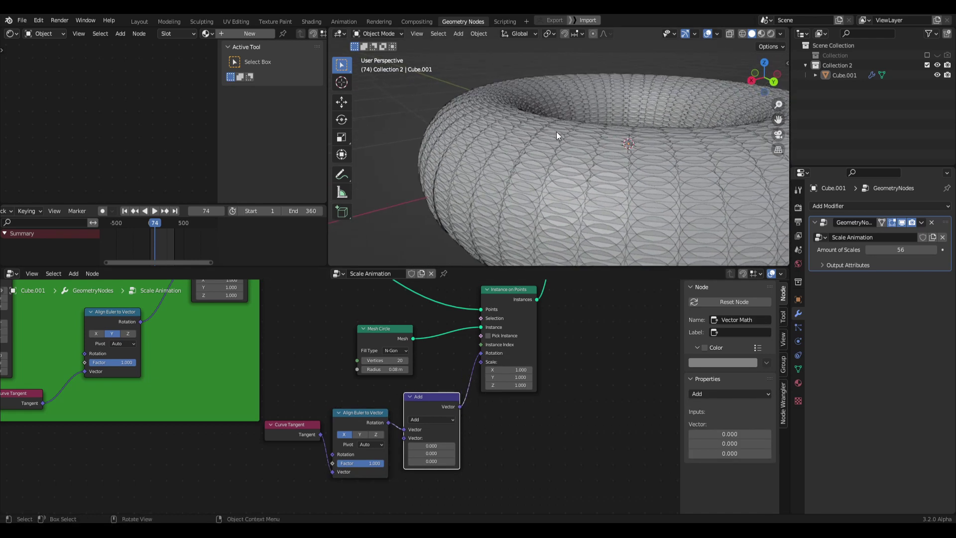
- Try rotation offsets of 0.110, -0.150 and -0.060 in the Add node's second vector and inspect the tilted scales
middle_click_drag(461, 168, 509, 165)
scroll(478, 459, "up", 5)
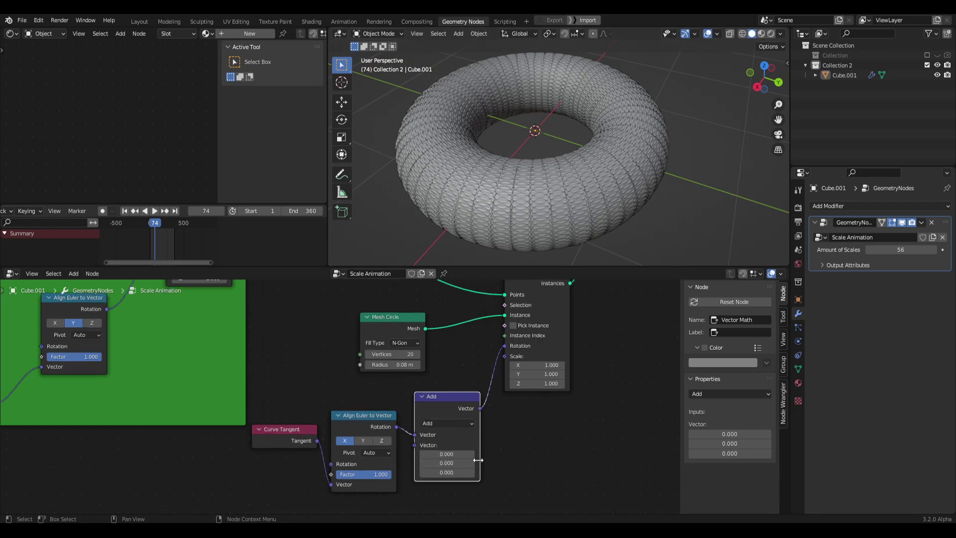
middle_click_drag(509, 470, 523, 389)
middle_click_drag(454, 448, 425, 468)
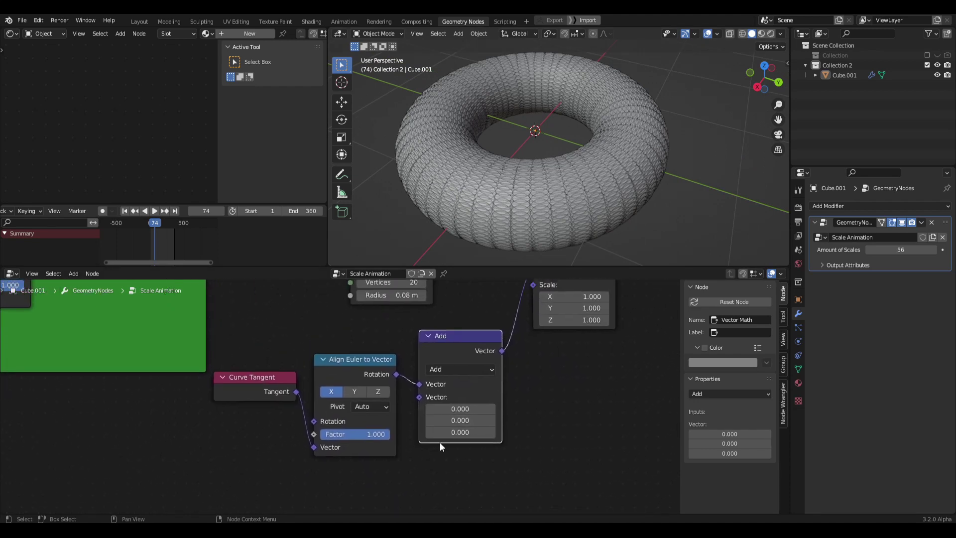
mouse_move(453, 409)
left_mouse_down("shift")
mouse_move(490, 409)
mouse_move(455, 420)
left_mouse_up("shift")
right_click(453, 409)
scroll(506, 182, "up", 2)
middle_click_drag(506, 182, 558, 148, "shift")
mouse_move(455, 420)
left_mouse_down()
mouse_move(442, 419)
mouse_move(462, 408)
mouse_move(454, 431)
left_mouse_up()
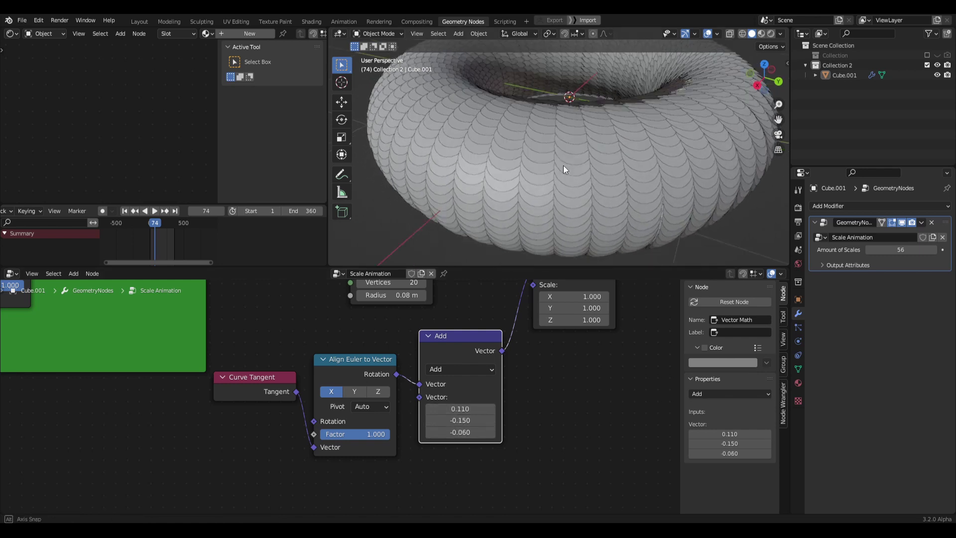
mouse_move(563, 165)
middle_mouse_down()
mouse_move(567, 144)
mouse_move(559, 172)
middle_mouse_up()
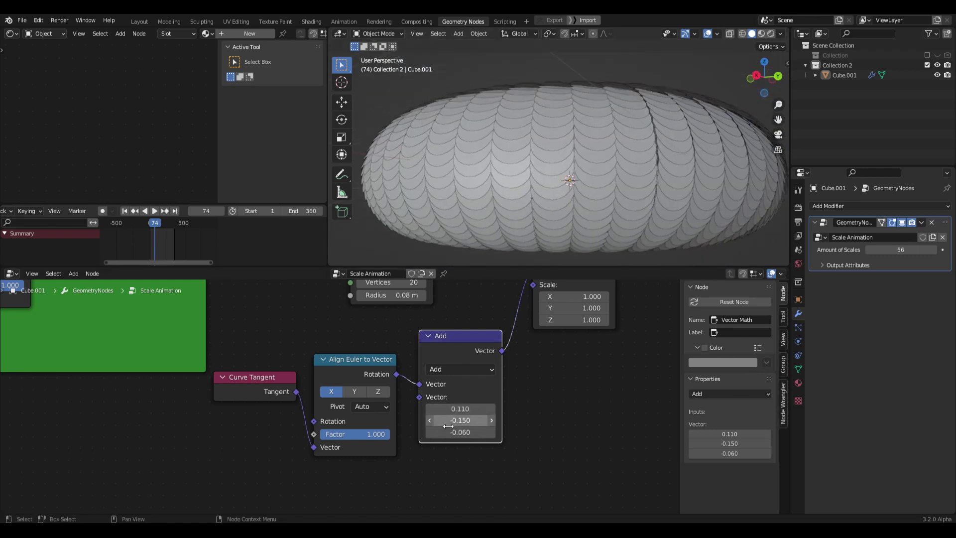
- Set the Add node's second vector to -0.130, 3.000 and 0.000 and check how the scales overlap around the torus
left_click_drag(460, 420, 456, 420, "shift")
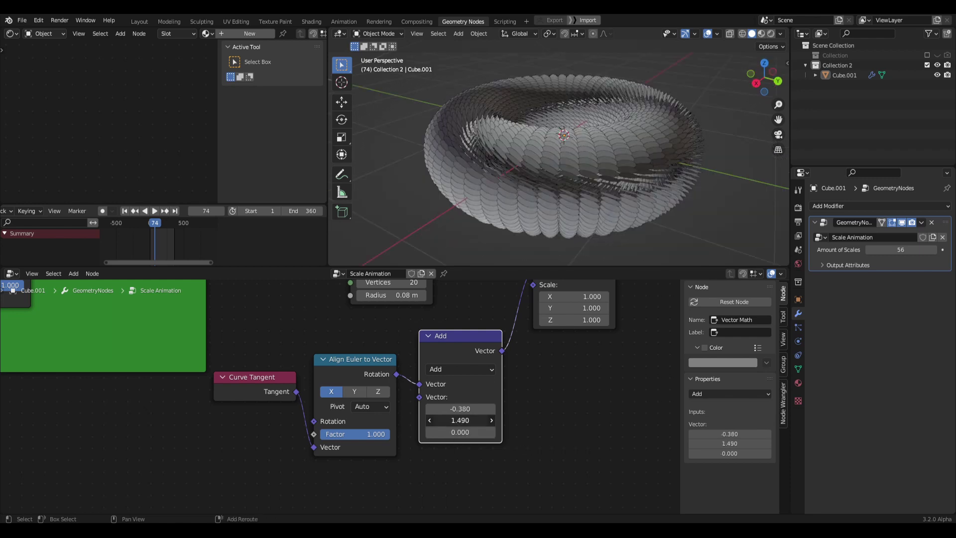
mouse_move(460, 421)
left_mouse_down("shift")
mouse_move(230, 420)
mouse_move(613, 421)
mouse_move(460, 408)
mouse_move(473, 409)
left_mouse_up("shift")
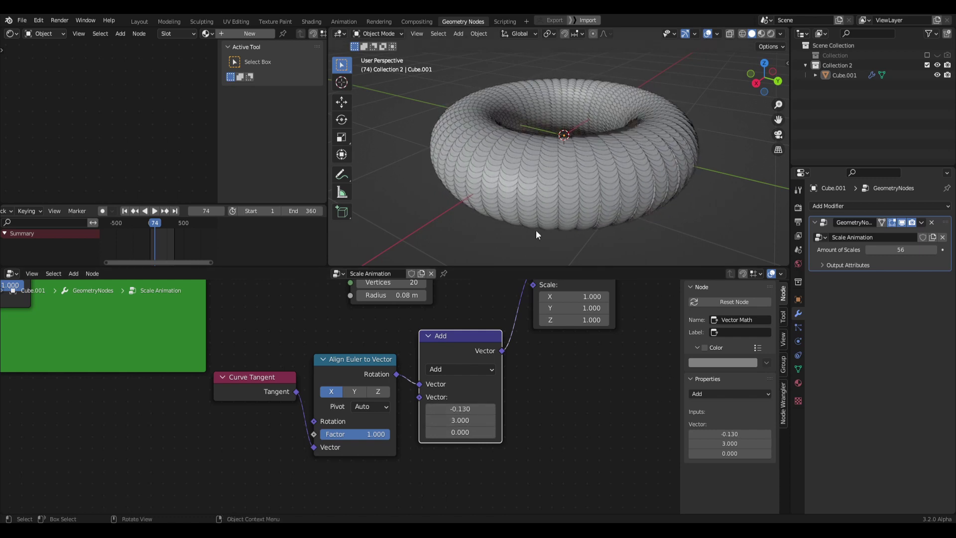
middle_click_drag(536, 230, 588, 192)
scroll(418, 394, "up", 2)
middle_click_drag(417, 388, 394, 380)
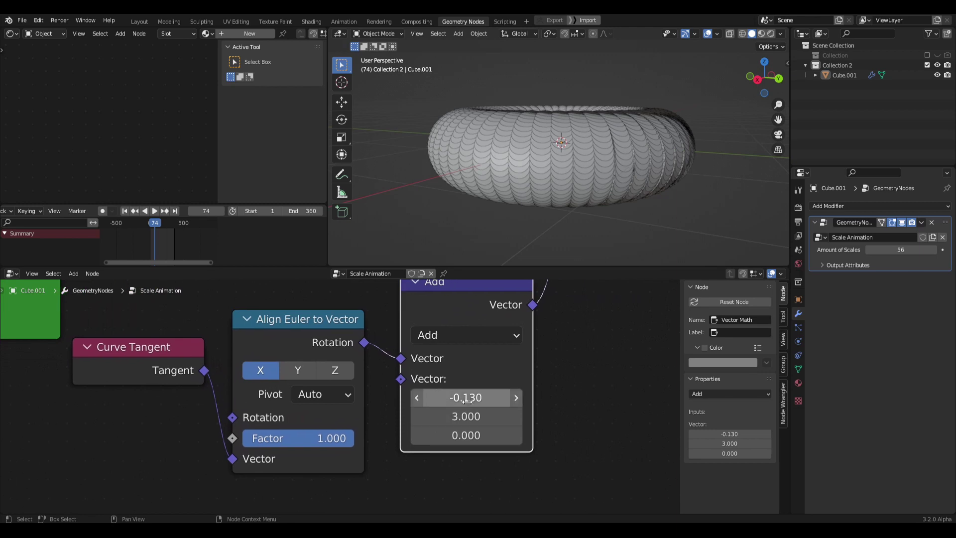
middle_click_drag(549, 145, 538, 174)
scroll(521, 427, "down", 4)
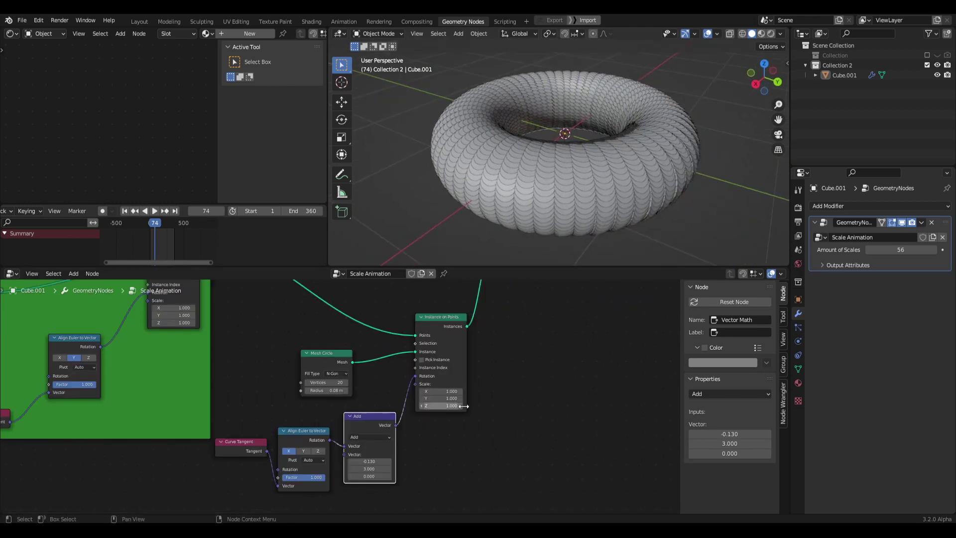
- Try a uniform scale of 1.190 on the second Instance on Points, restore it to 1.000 and inspect the scales
middle_click_drag(516, 412, 535, 422)
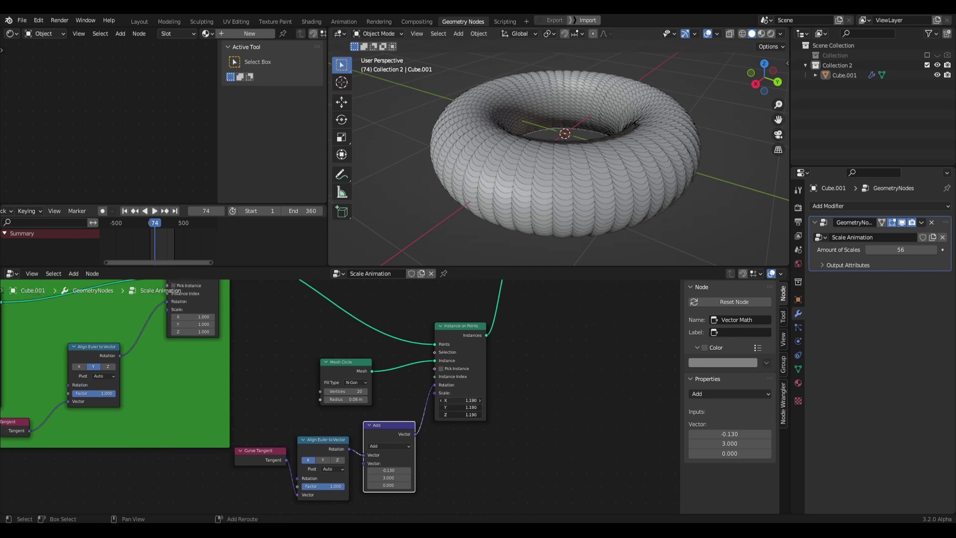
middle_click_drag(496, 388, 507, 417)
middle_click_drag(545, 190, 539, 169)
scroll(509, 165, "up", 3)
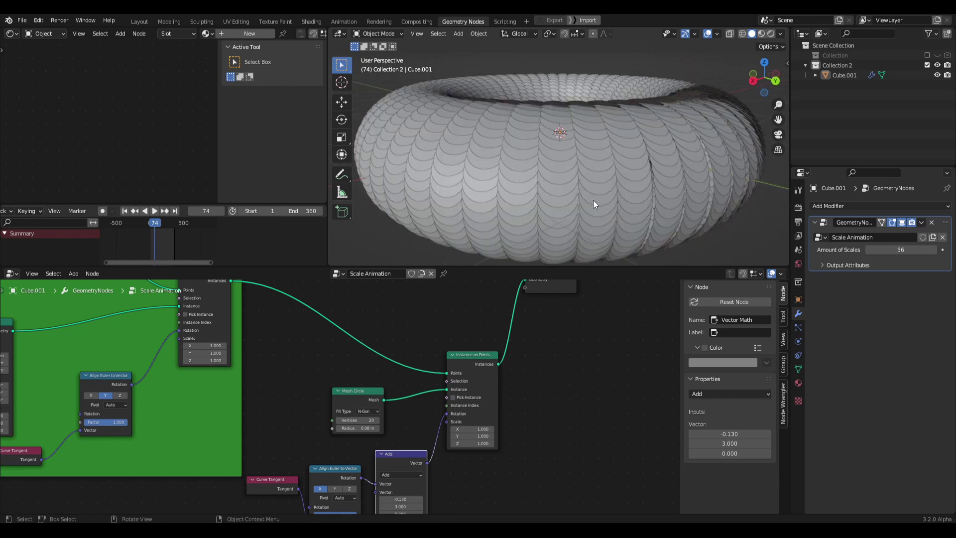
middle_click_drag(593, 200, 523, 128)
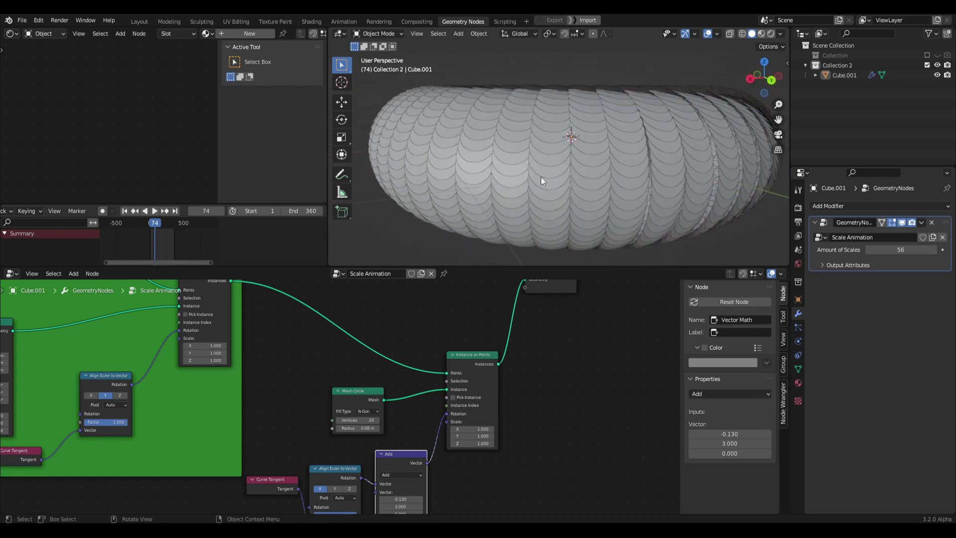
middle_click_drag(541, 180, 543, 148)
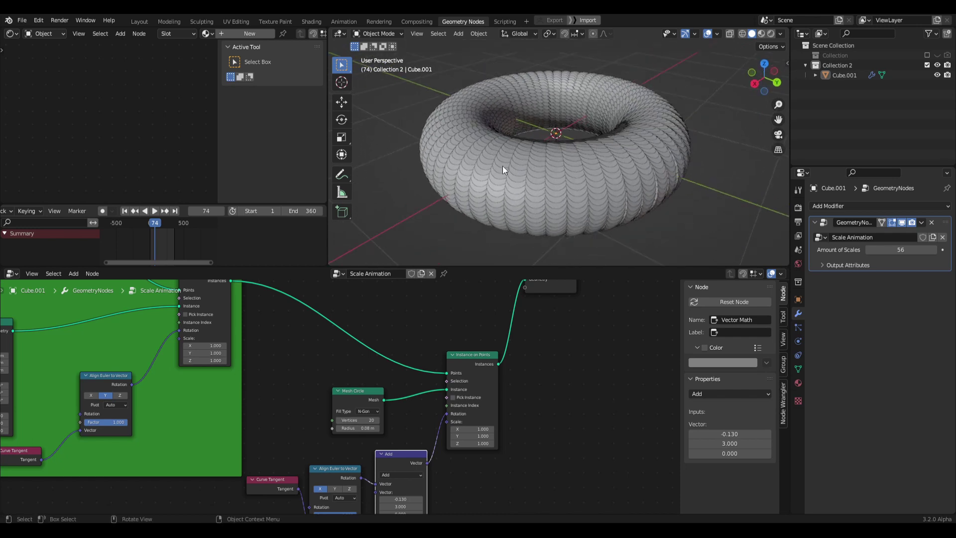
- Move the Group Output node farther away from the second Instance on Points to make room in the node tree
scroll(430, 339, "down", 3)
middle_click_drag(379, 309, 528, 382)
scroll(535, 389, "down", 1)
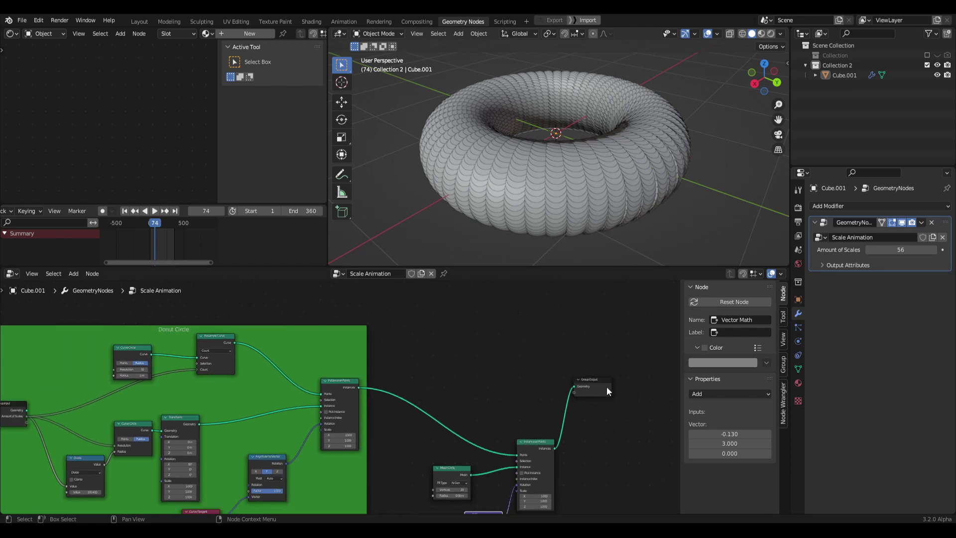
left_click_drag(607, 386, 657, 413)
left_click(500, 387)
middle_click_drag(521, 380, 537, 390)
middle_click_drag(621, 410, 591, 421)
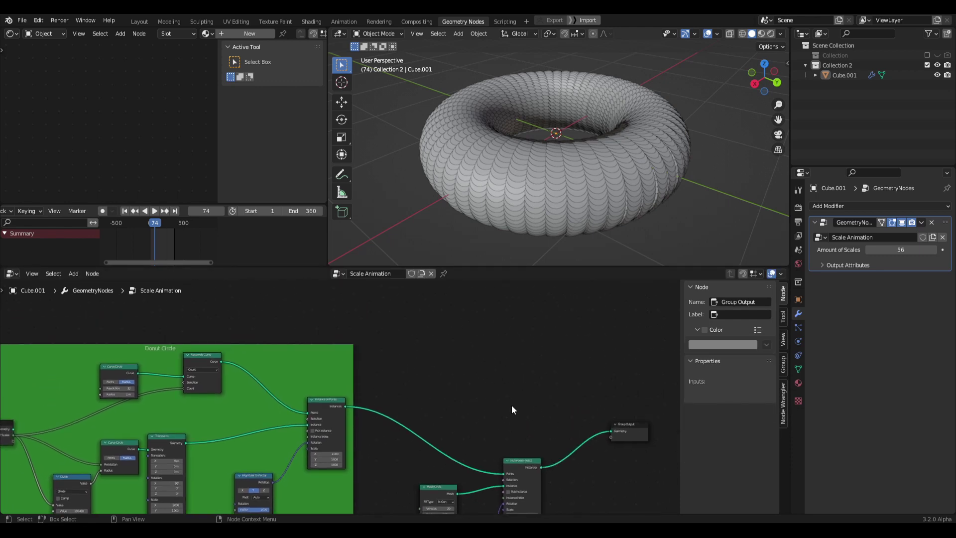
- Add another Group Input node in the empty space just outside the upper part of the Donut Circle frame
key("shift+a")
middle_click_drag(491, 384, 463, 394)
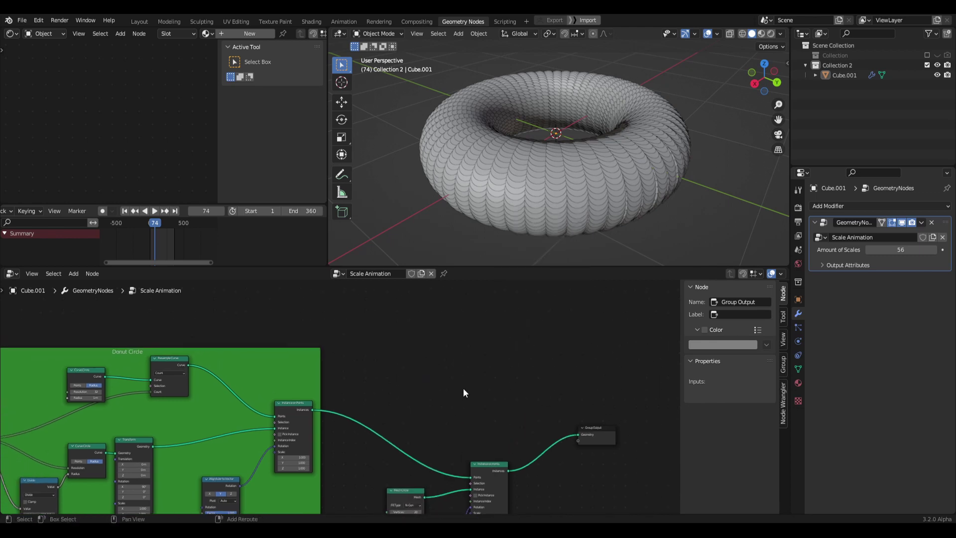
key("shift+a")
left_click(434, 322)
type("group")
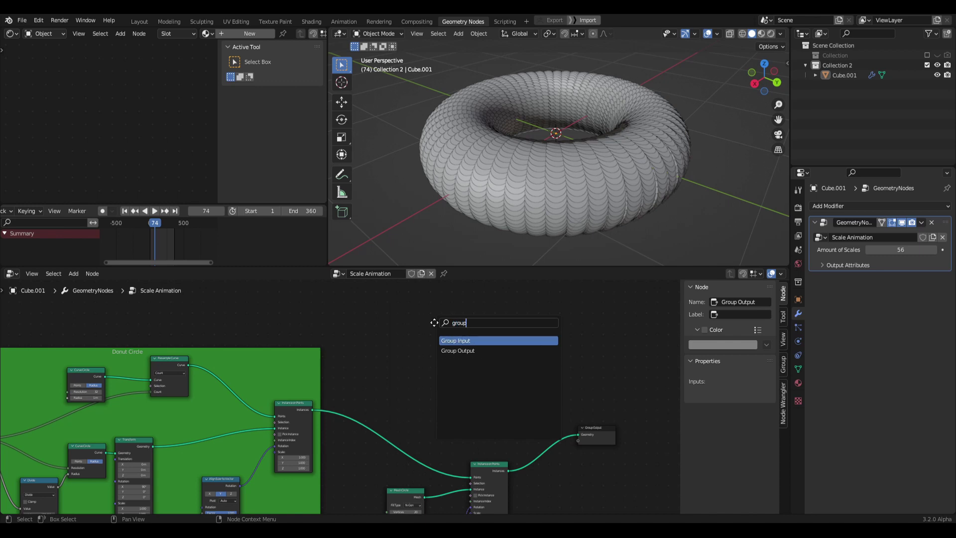
key("Return")
left_click(373, 373)
scroll(373, 374, "up", 2)
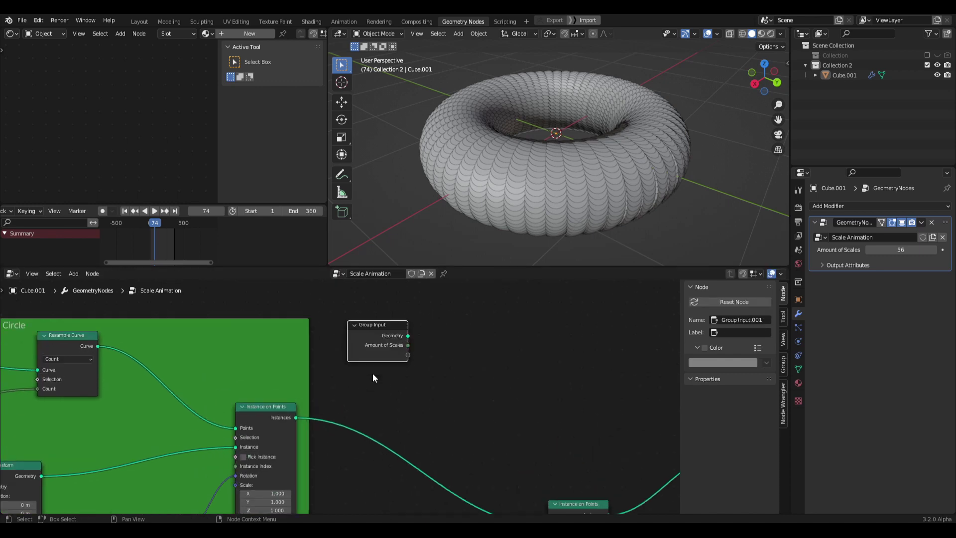
left_click_drag(370, 351, 353, 356)
left_click_drag(404, 378, 408, 383)
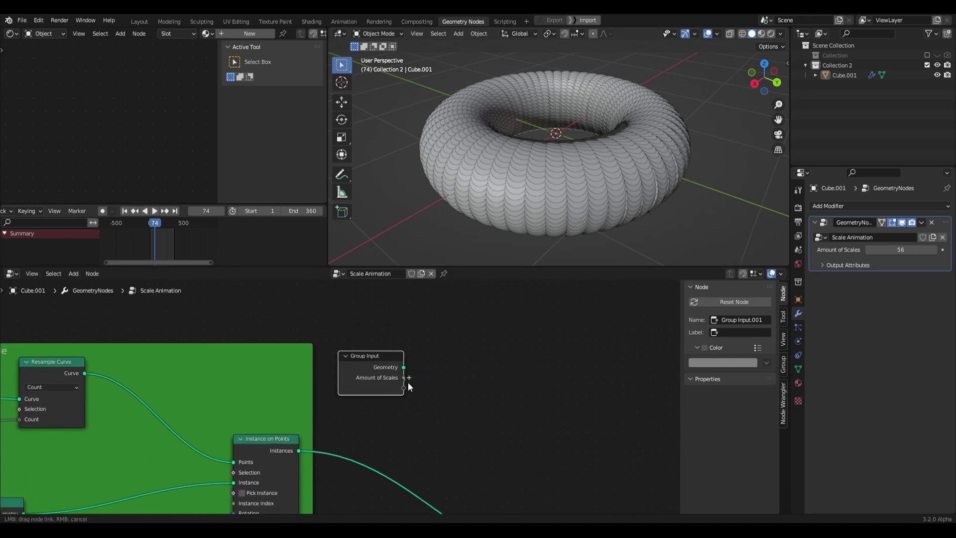
left_click_drag(473, 368, 471, 372)
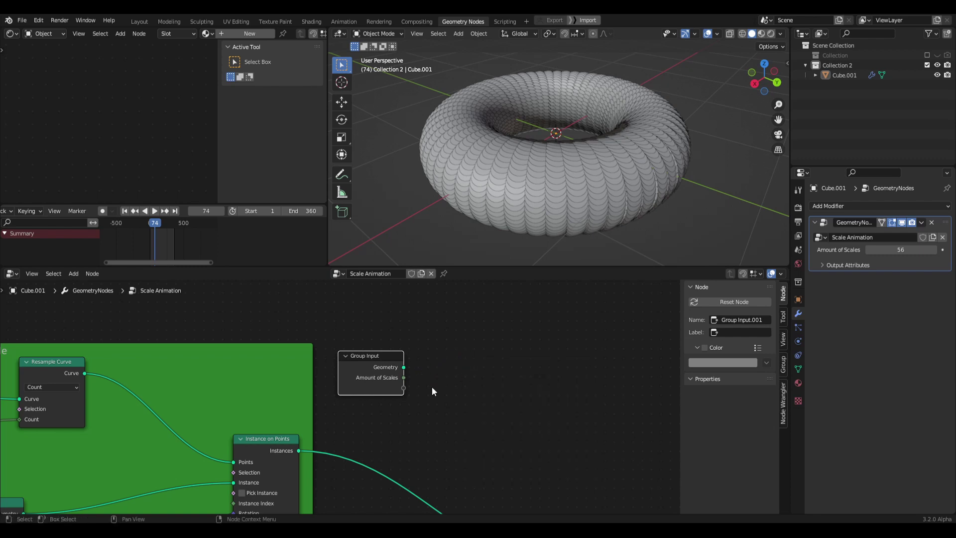
middle_click_drag(440, 388, 408, 381)
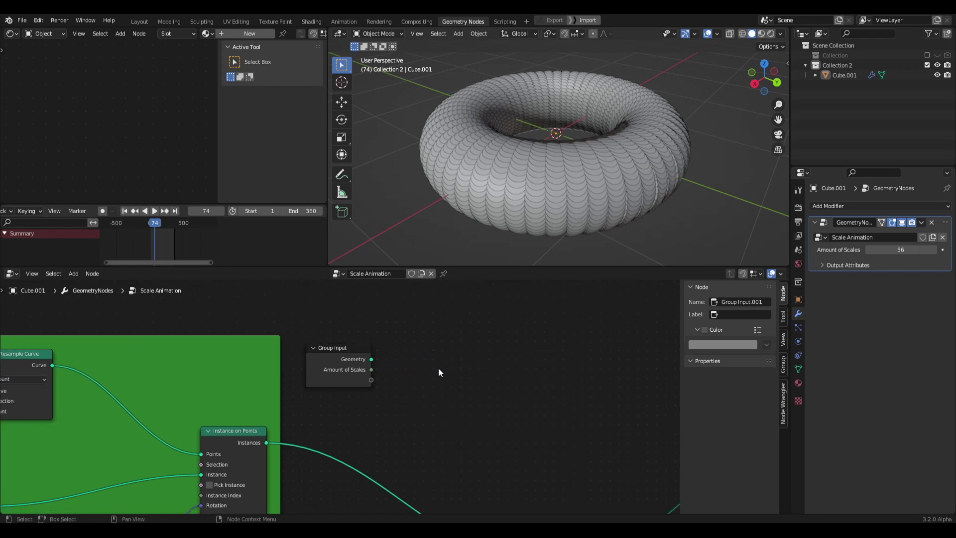
- Add a Math node set to Divide beside the new Group Input node
key("shift+a")
left_click(378, 320)
type("mat")
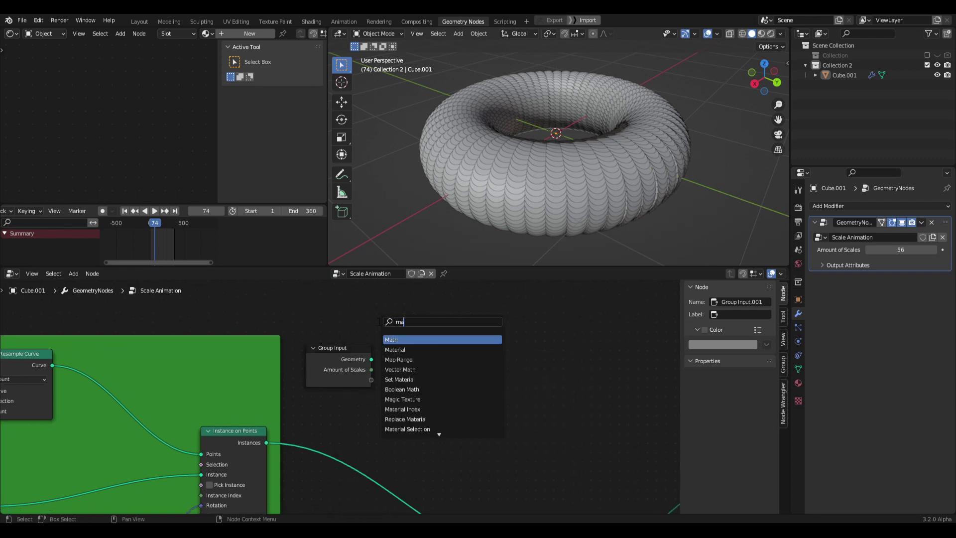
left_click(395, 340)
left_click(435, 354)
left_click(450, 364)
left_click(443, 419)
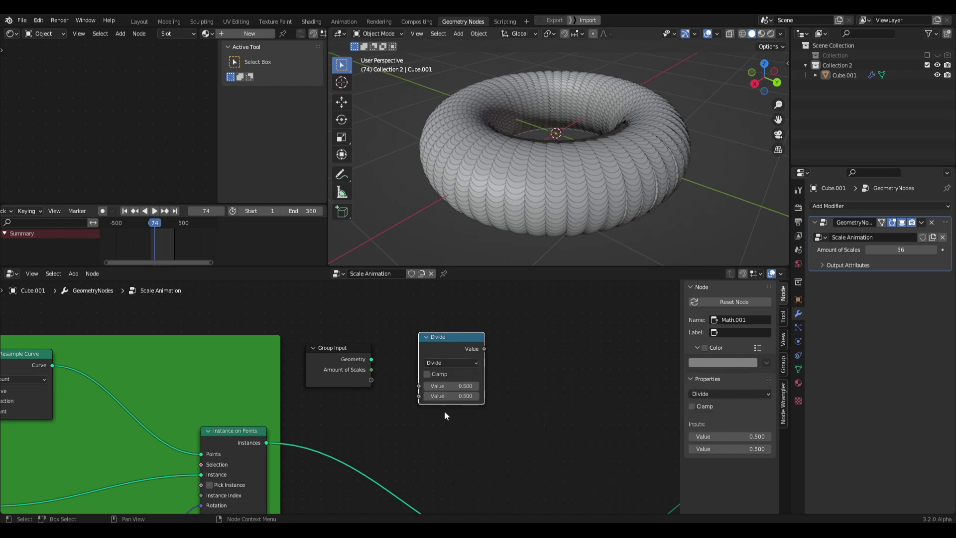
- Connect Amount of Scales from the new Group Input to the Divide node's first Value and place Divide close beside it
left_click_drag(372, 370, 390, 360)
left_click_drag(413, 392, 418, 386)
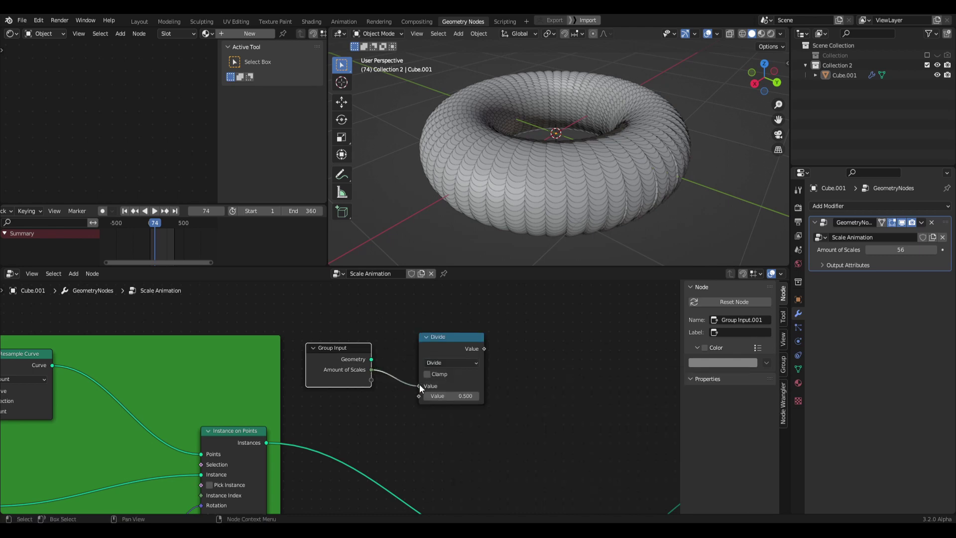
left_click_drag(442, 349, 422, 350)
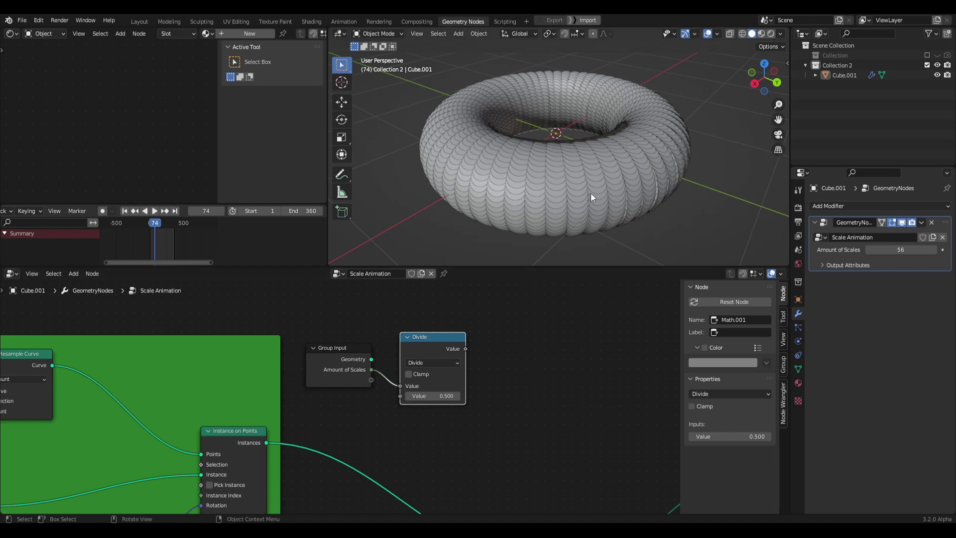
middle_click_drag(591, 193, 560, 200)
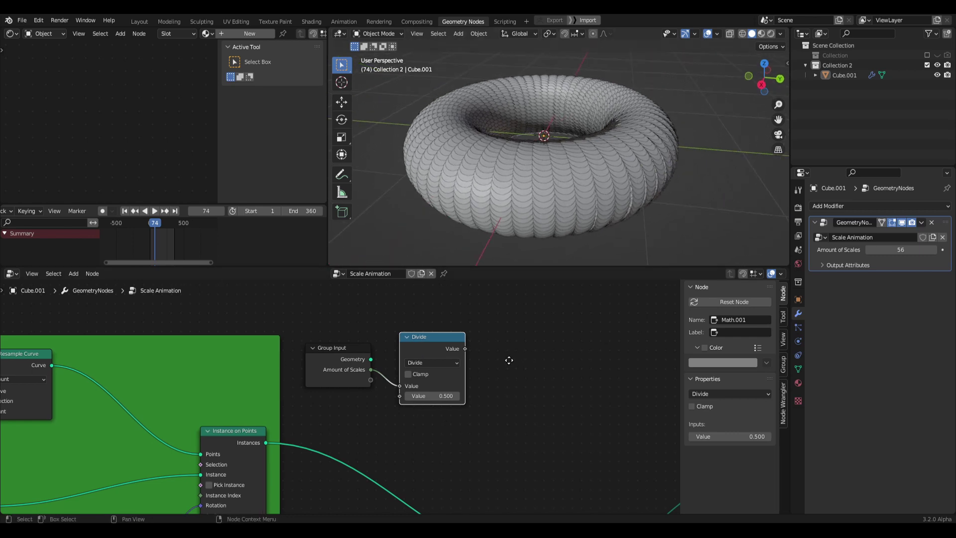
middle_click_drag(508, 361, 511, 366)
left_click_drag(438, 347, 433, 356)
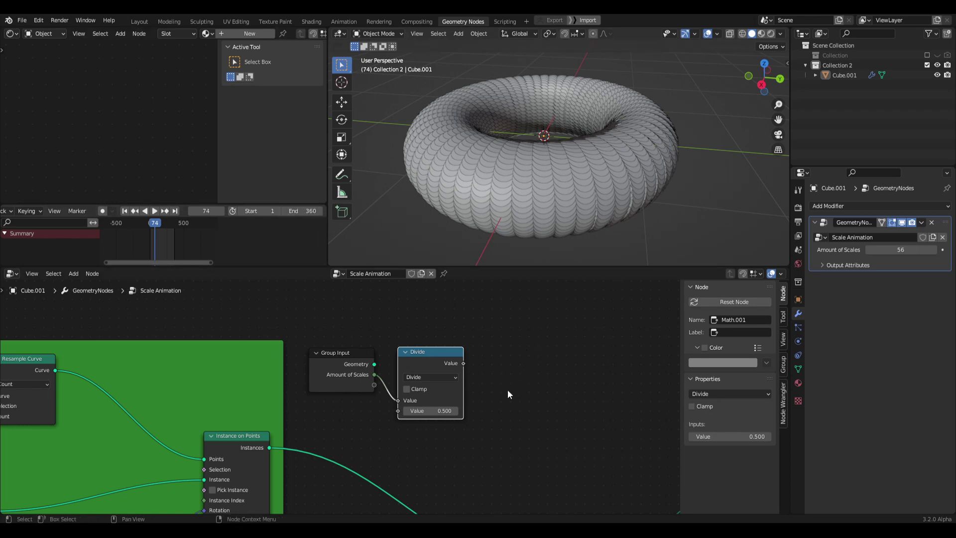
- Add a Math node set to Multiply beside the new Divide node
middle_click_drag(520, 368, 538, 370)
key("shift+a")
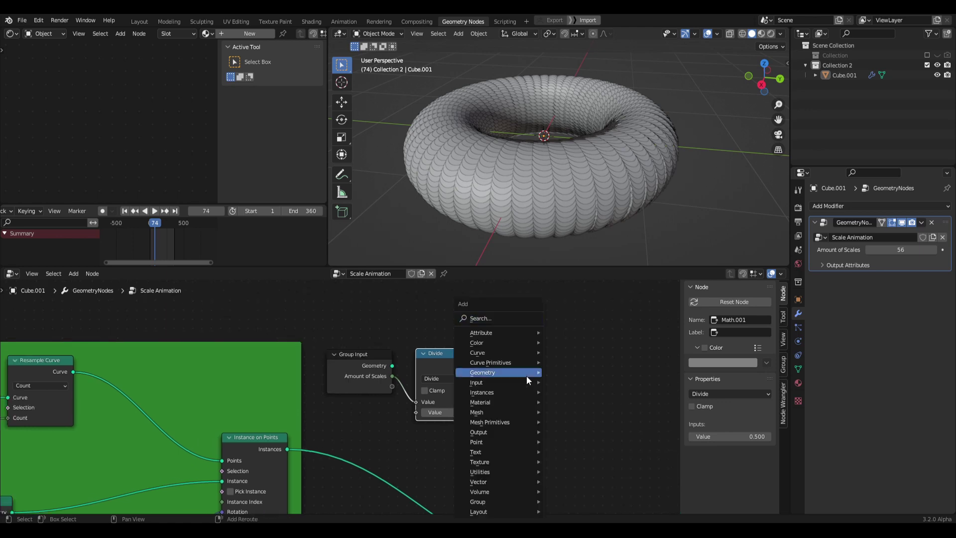
left_click(498, 317)
type("mat")
key("Return")
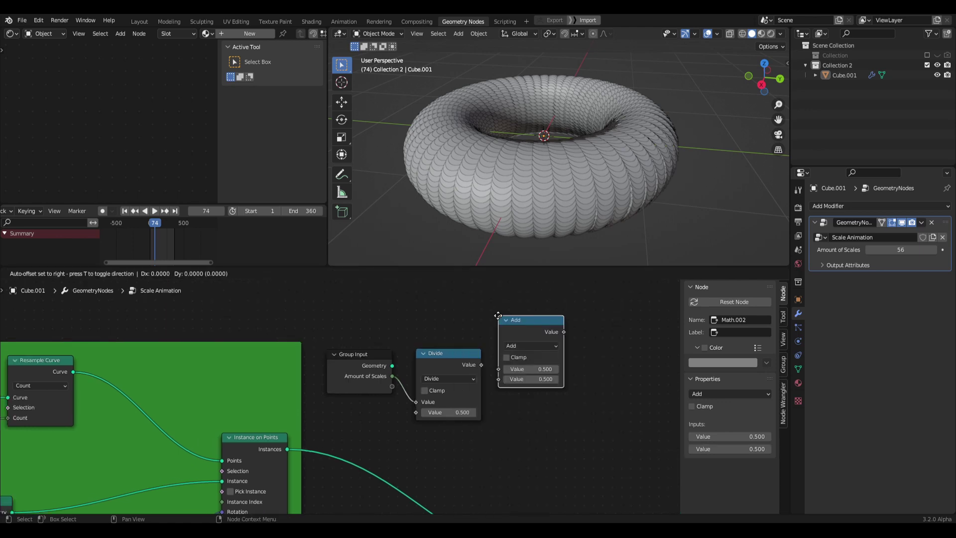
left_click(501, 334)
left_click(528, 363)
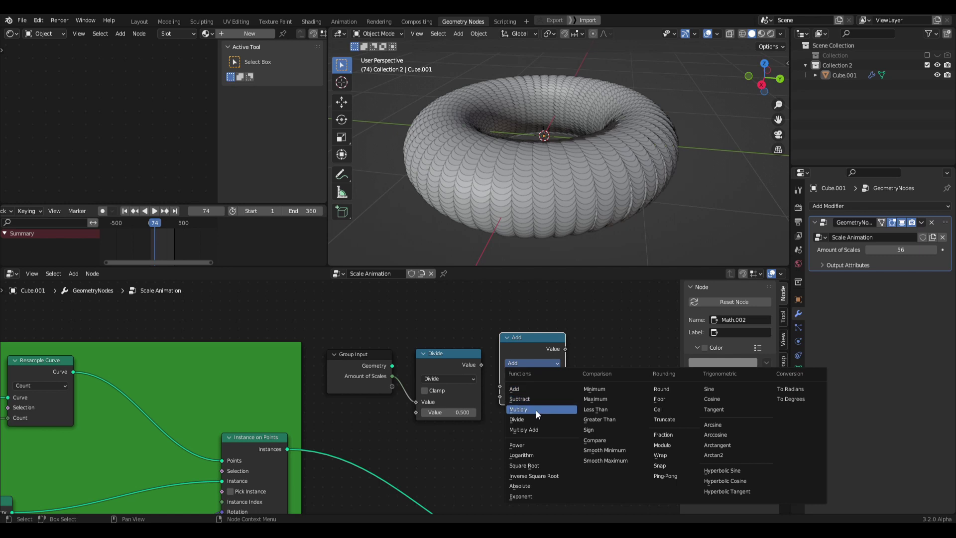
left_click(536, 411)
- Set the Divide node's second value to 360, connect its output to Multiply's first Value and align the two nodes
left_click(449, 412)
left_click_drag(438, 354, 433, 351)
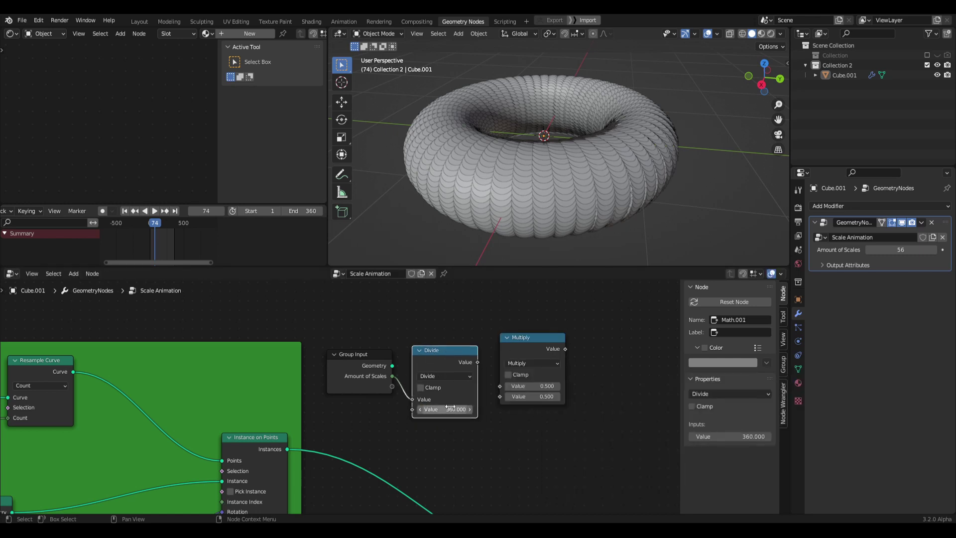
middle_click_drag(529, 428, 514, 431)
left_click_drag(463, 365, 483, 389)
middle_click_drag(502, 441, 499, 440)
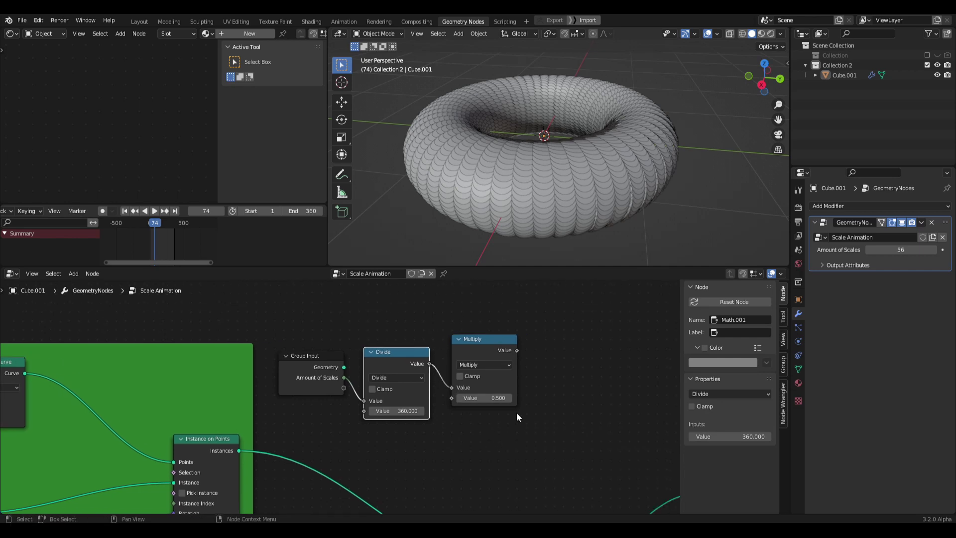
left_click_drag(490, 338, 489, 352)
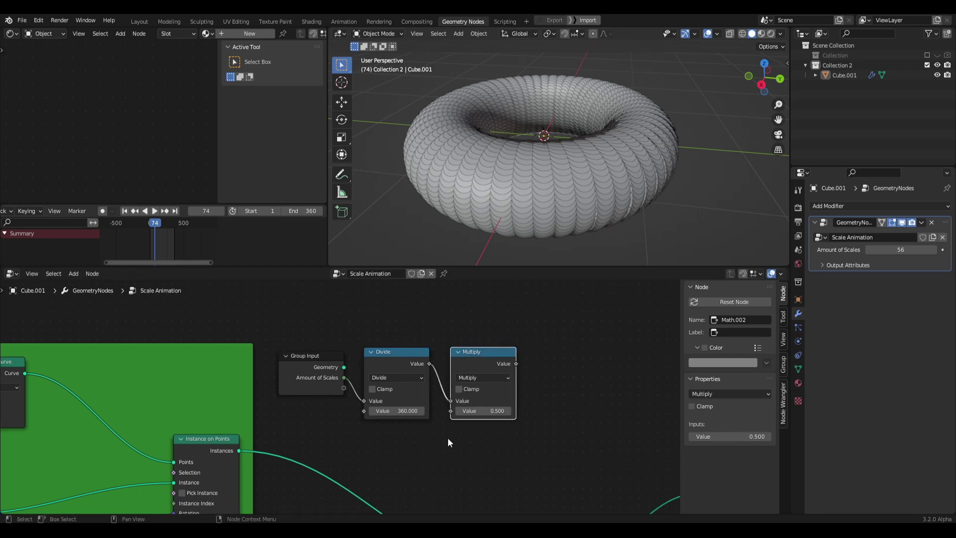
- Move the second Instance on Points node and its input nodes lower in the graph to free space below the new math nodes
middle_click_drag(500, 447, 525, 314)
scroll(490, 461, "down", 4)
left_click_drag(479, 367, 505, 367)
scroll(517, 366, "down", 6)
scroll(523, 367, "down", 1)
left_click_drag(304, 465, 333, 476)
left_click_drag(368, 392, 412, 478)
left_click(390, 444)
middle_click_drag(451, 398, 431, 444)
scroll(440, 441, "up", 3)
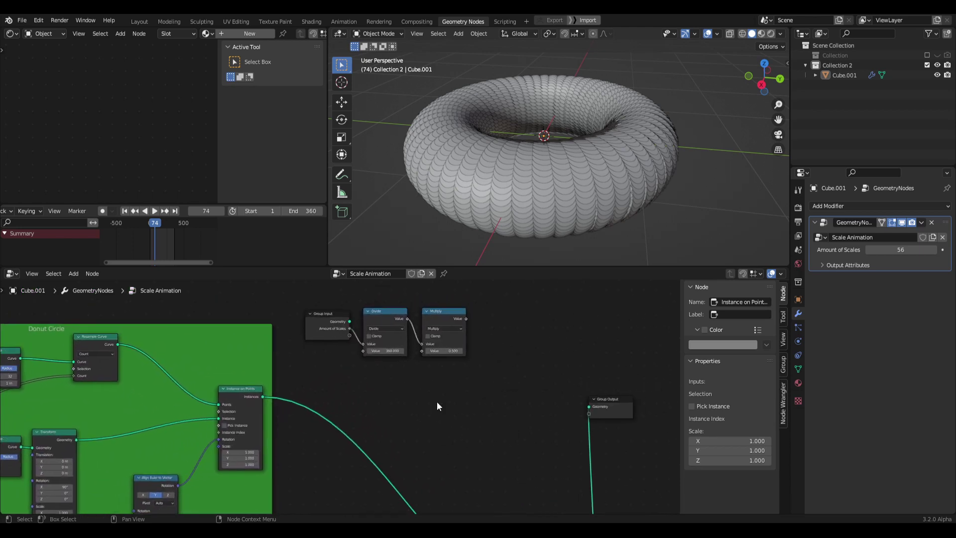
- Duplicate the Multiply node, set the copy to To Radians, and connect Multiply's output to its Degrees input
left_click(451, 312)
key("shift+d")
left_click(513, 329)
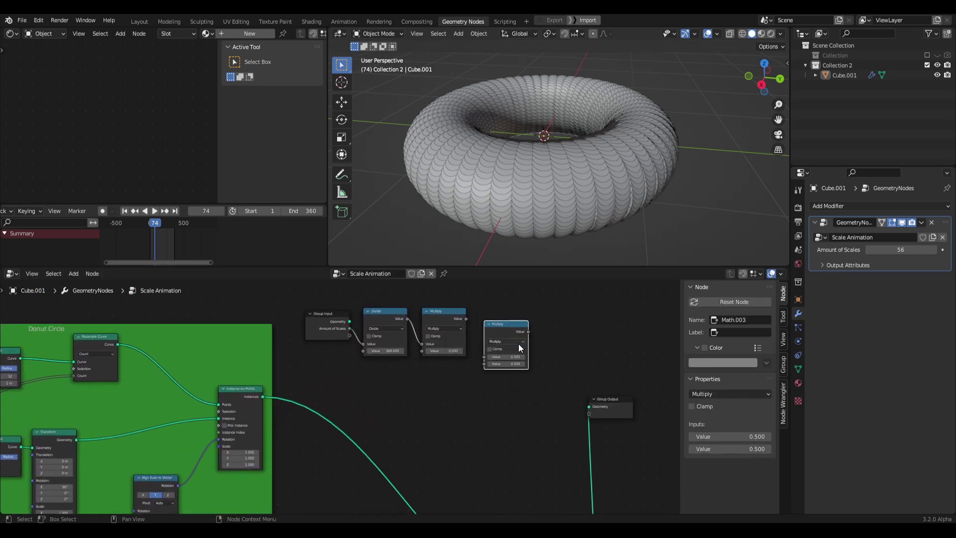
left_click(516, 341)
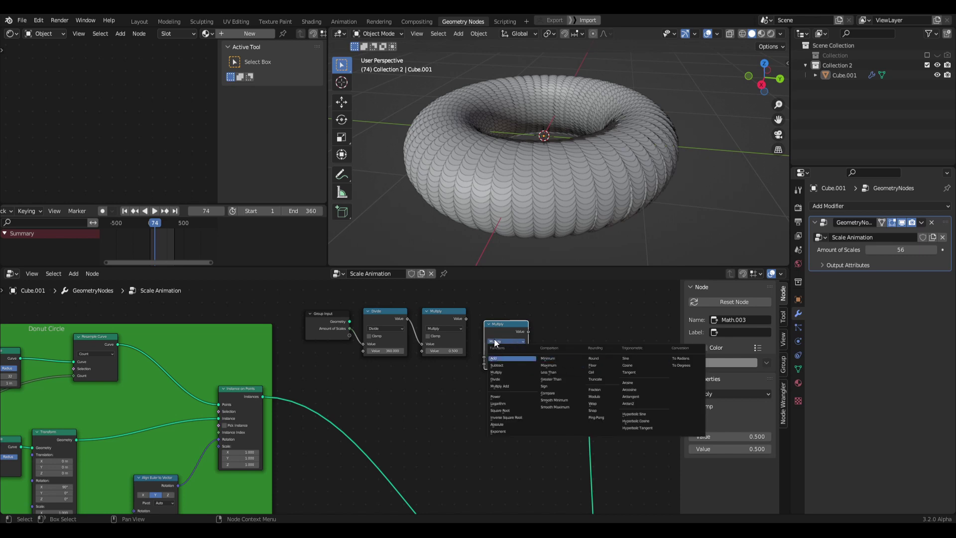
left_click(688, 359)
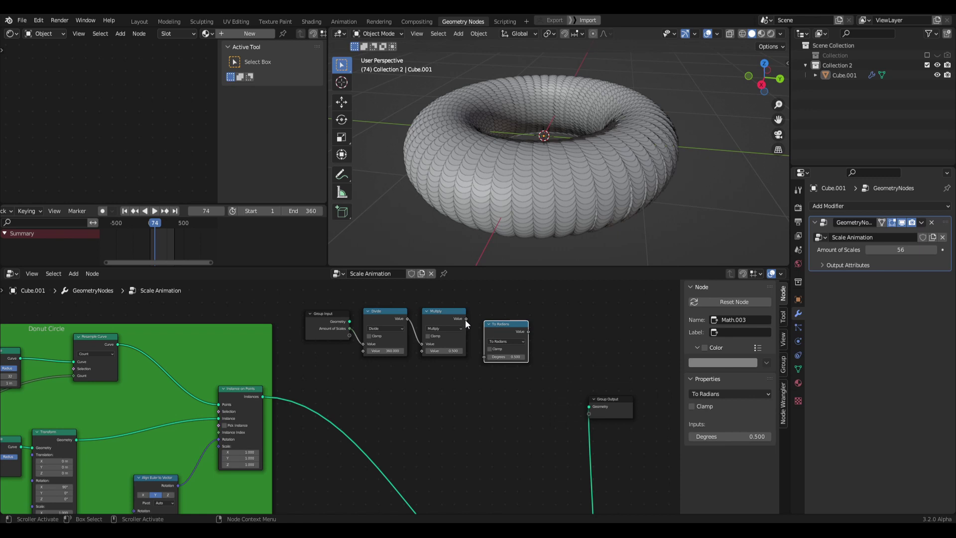
left_click_drag(466, 319, 483, 358)
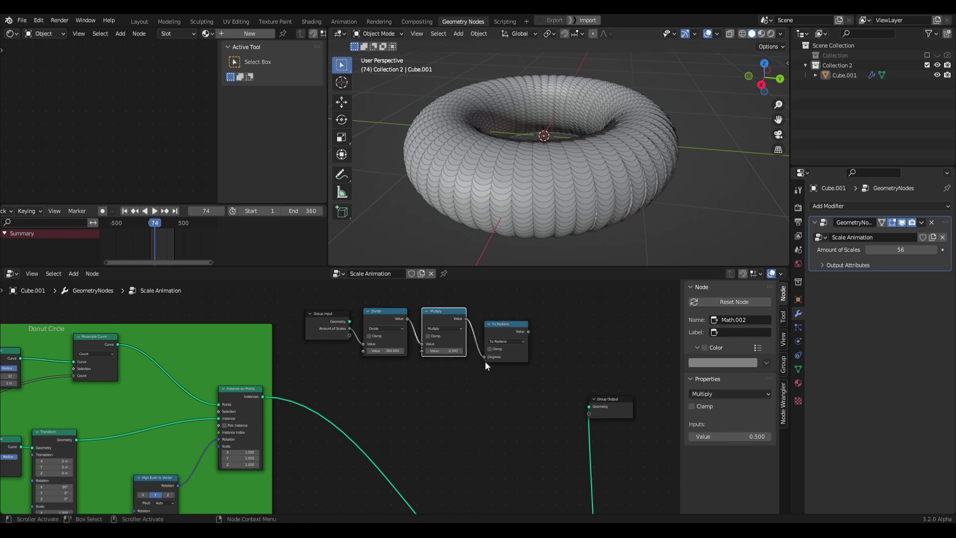
left_click(480, 389)
- Move Group Output aside and add a Rotate Instances node in the space below the math nodes
left_click_drag(616, 414, 667, 422)
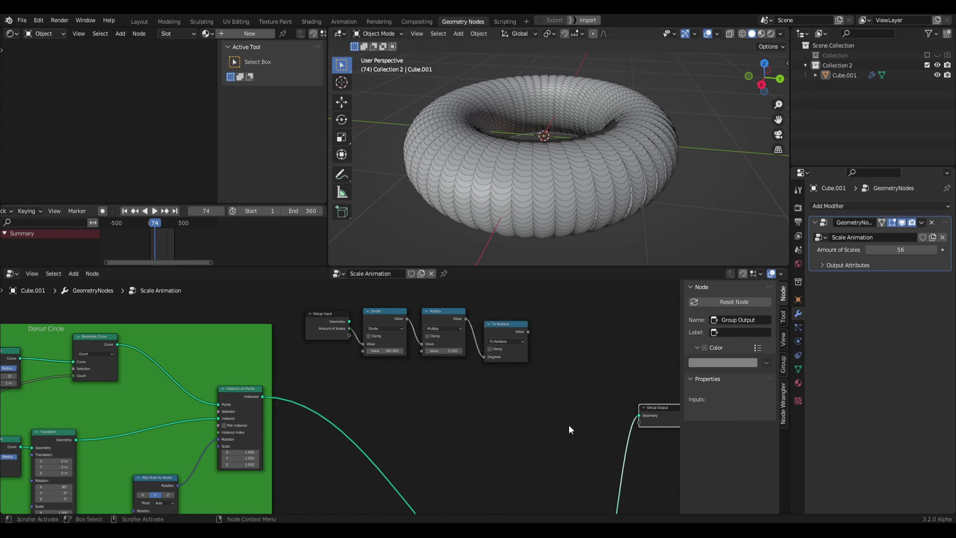
left_click(568, 425)
middle_click_drag(470, 417, 405, 393)
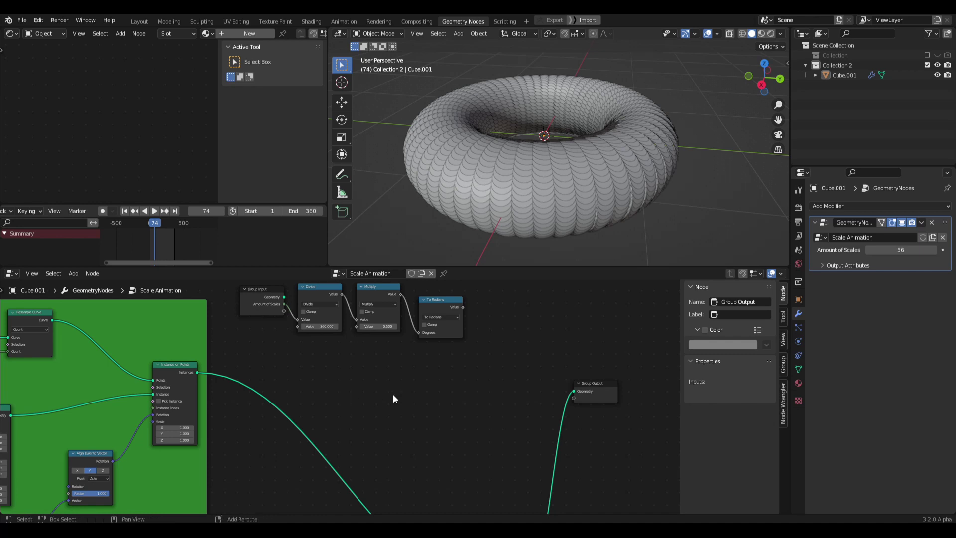
key("shift+a")
type("rotat")
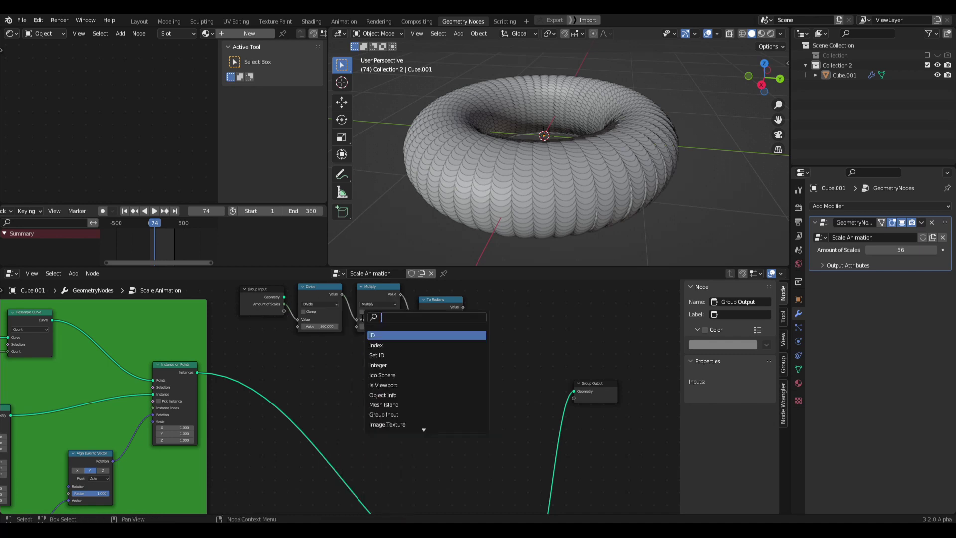
left_click(390, 355)
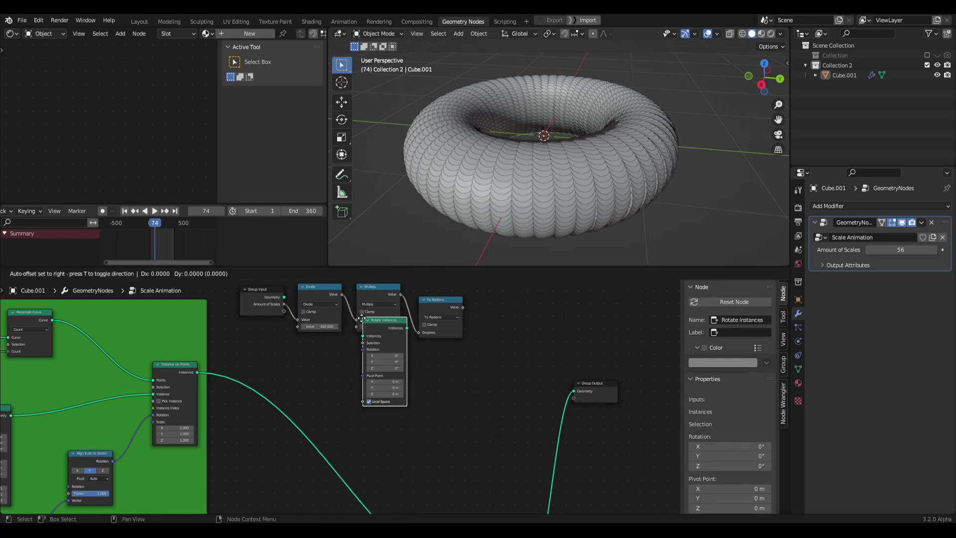
left_click(420, 402)
- Insert Rotate Instances into the link between the Donut Circle frame's Instance on Points and the second Instance on Points
middle_click_drag(527, 381, 531, 306)
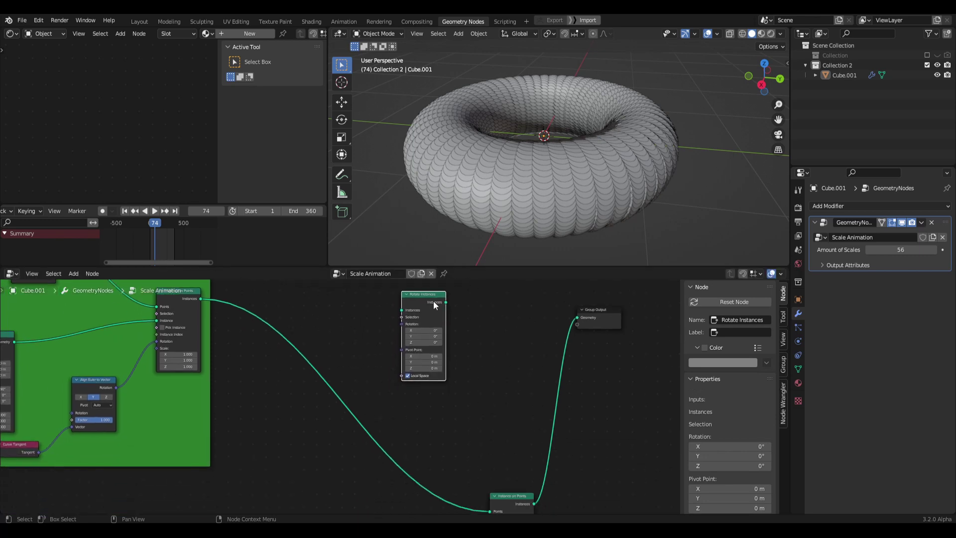
left_click_drag(433, 301, 442, 330)
middle_click_drag(493, 379, 581, 384)
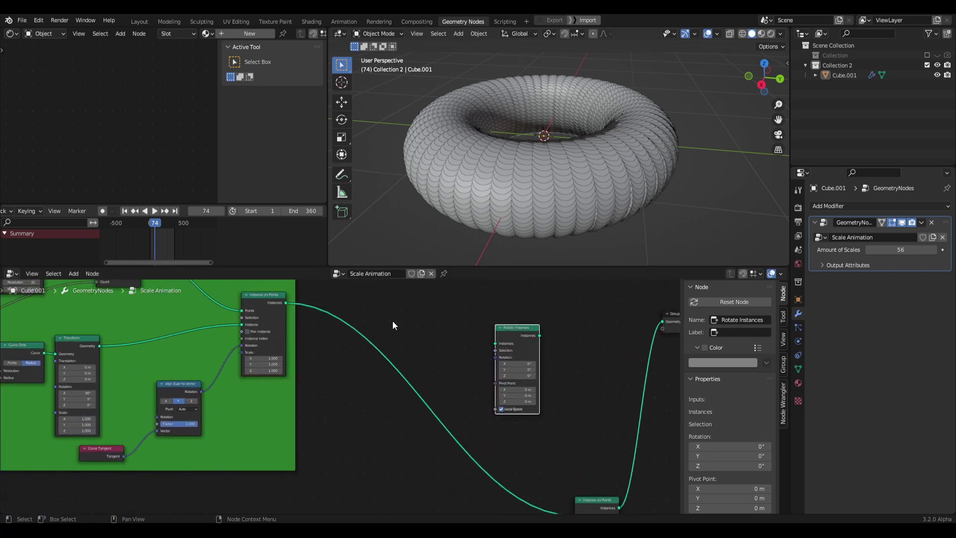
left_click_drag(521, 332, 553, 357)
middle_click_drag(578, 340, 483, 337)
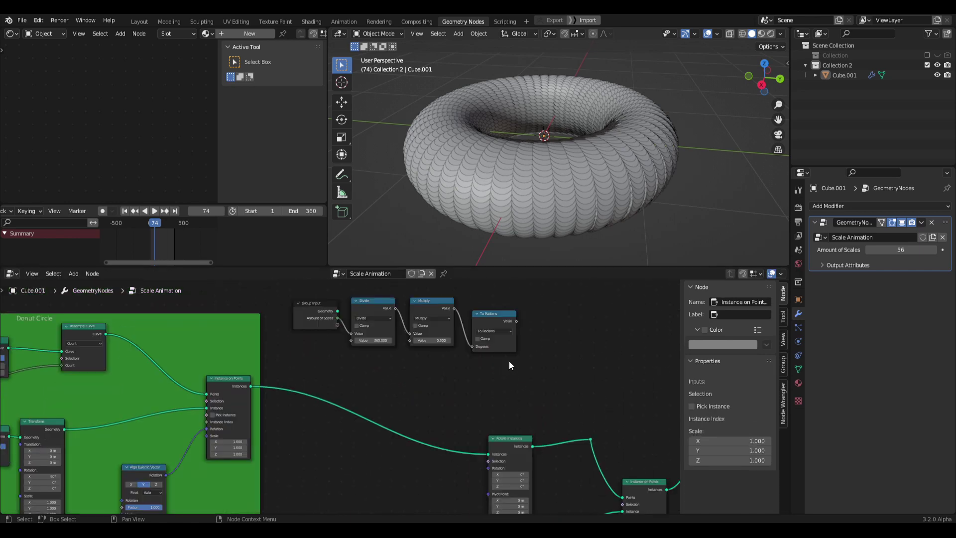
middle_click_drag(523, 218, 540, 184)
scroll(540, 181, "up", 5)
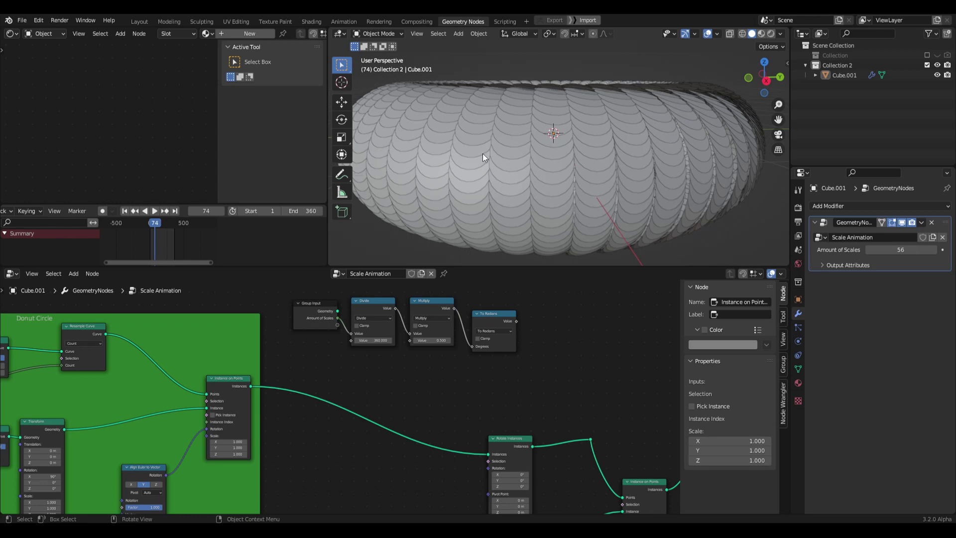
middle_click_drag(492, 162, 474, 174)
- Add an Index node in the space between the Donut Circle frame and Rotate Instances
middle_click_drag(467, 401, 442, 367)
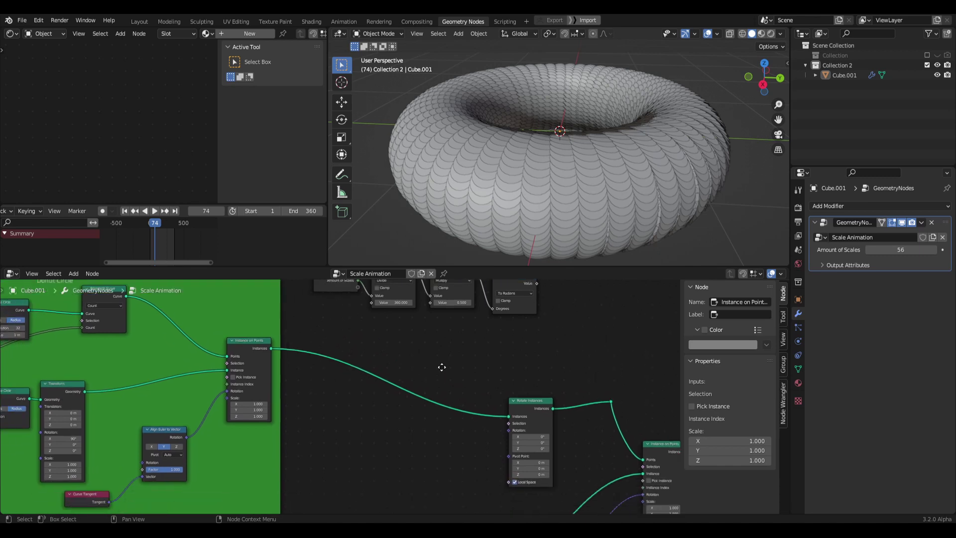
middle_click_drag(421, 426, 433, 378)
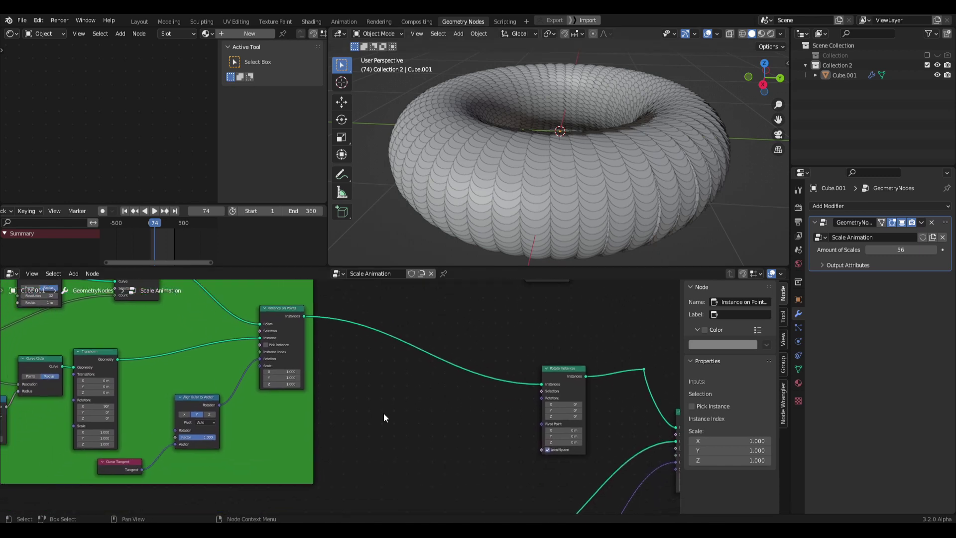
key("shift+a")
left_click(379, 318)
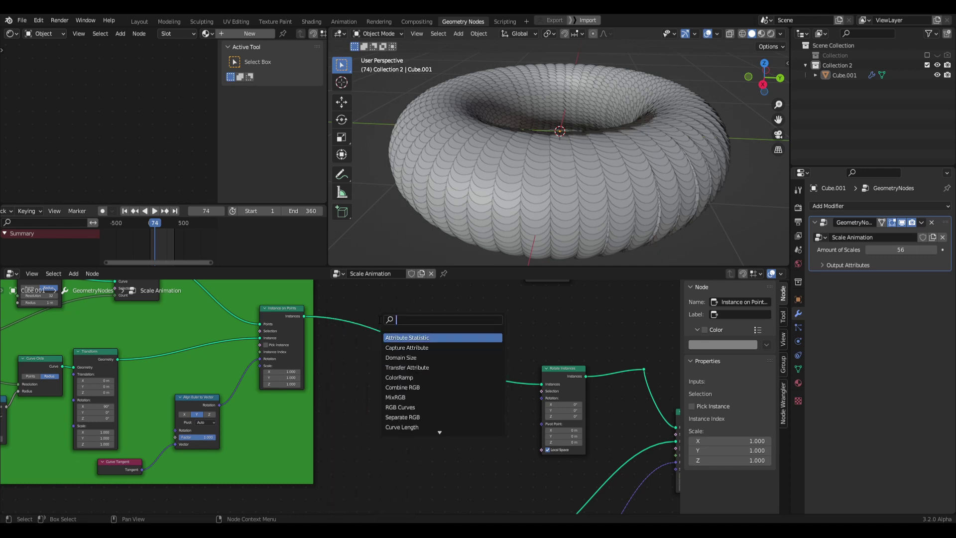
type("index")
key("Return")
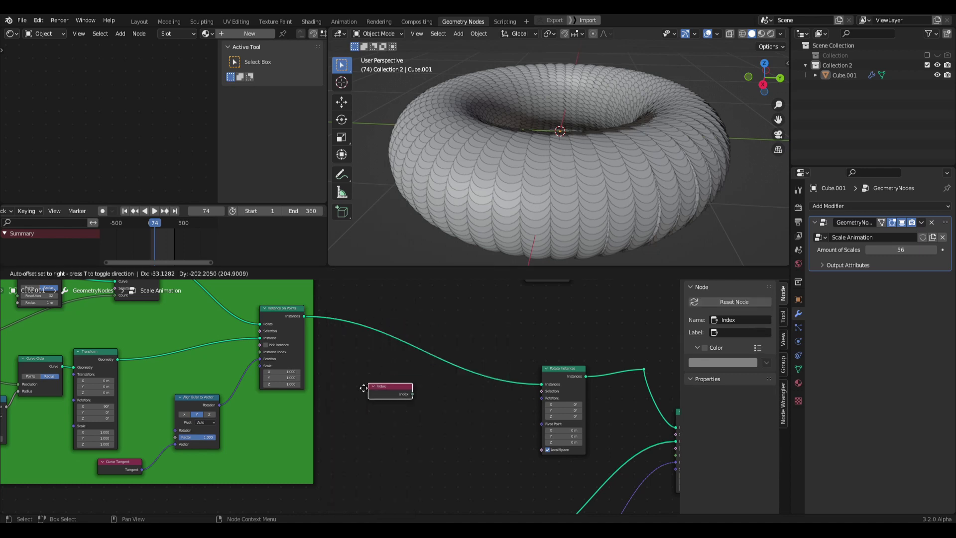
left_click(411, 389)
middle_click_drag(408, 369, 396, 371)
left_click(417, 410)
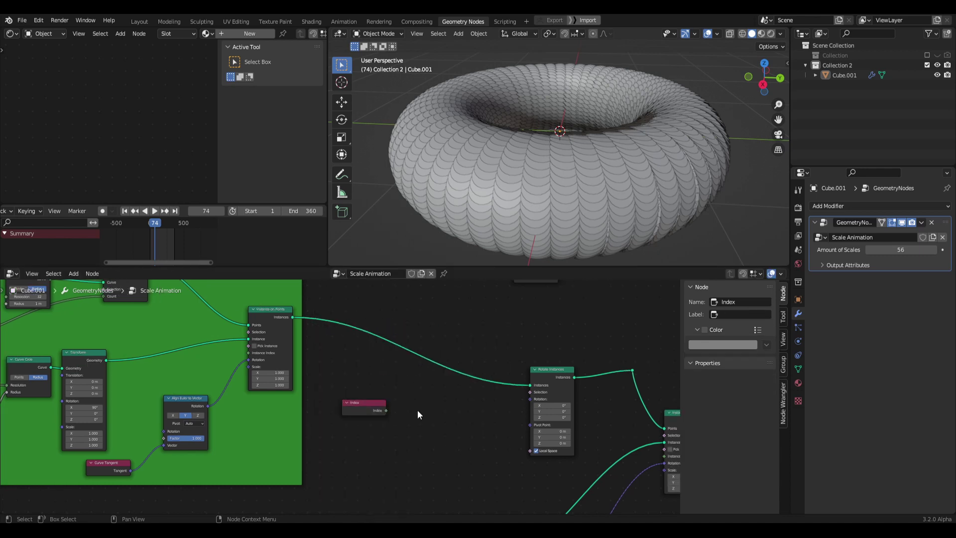
scroll(421, 412, "up", 3)
left_click_drag(342, 412, 318, 412)
- Add a Math node set to Modulo beside the Index node
key("shift+a")
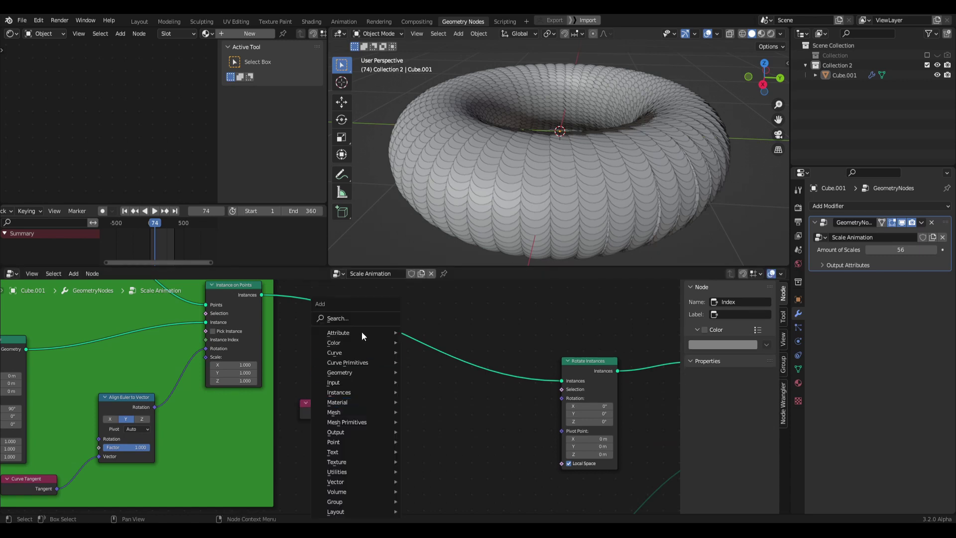
left_click(370, 319)
type("add")
key("Return")
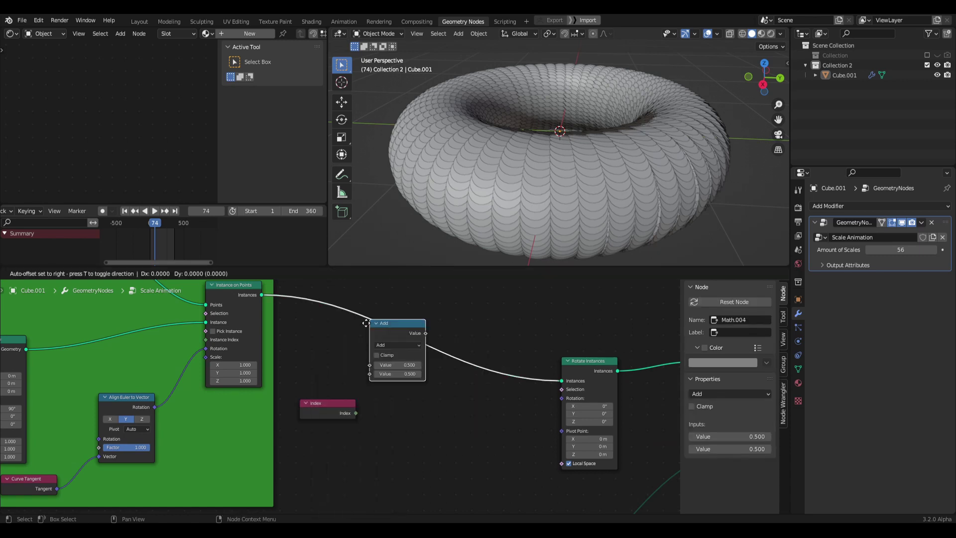
left_click(380, 415)
left_click(385, 428)
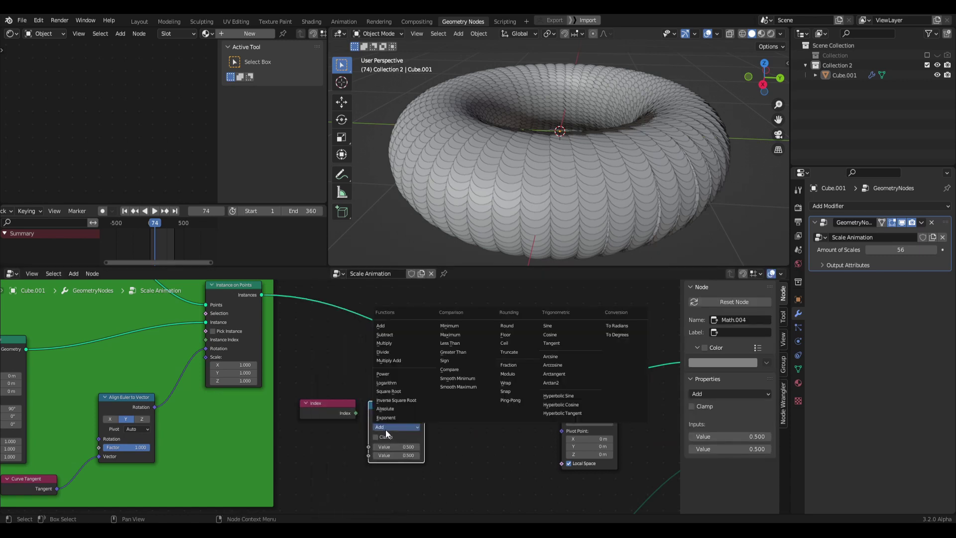
left_click(524, 373)
left_click_drag(399, 416, 400, 410)
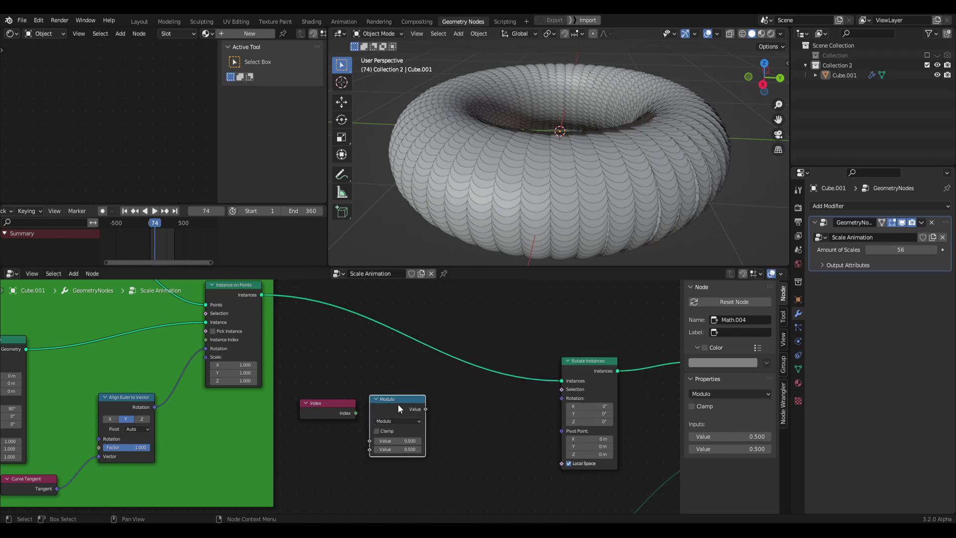
left_click(396, 421)
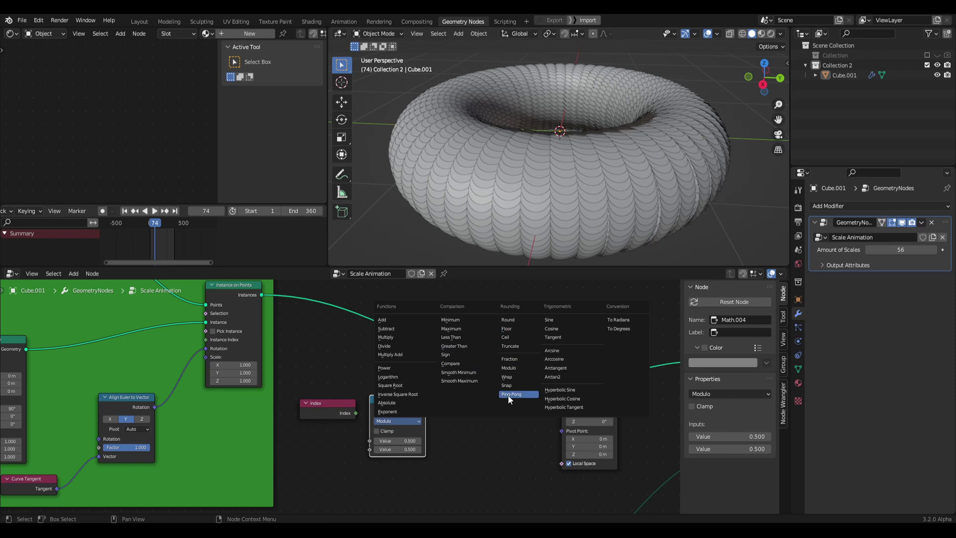
left_click(515, 370)
- Connect Index to Modulo's first Value and align the two nodes
middle_click_drag(471, 419, 480, 412)
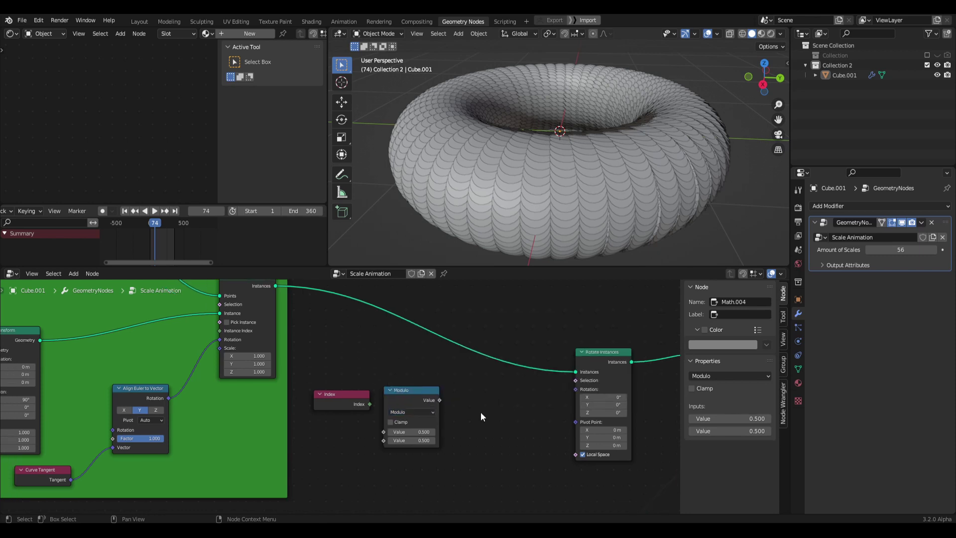
left_click_drag(403, 390, 400, 387)
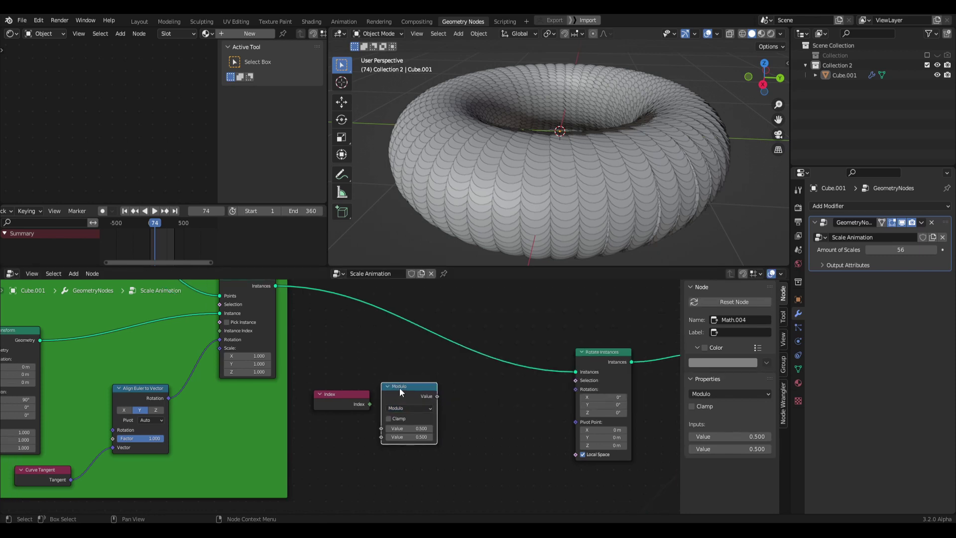
left_click_drag(353, 396, 380, 428)
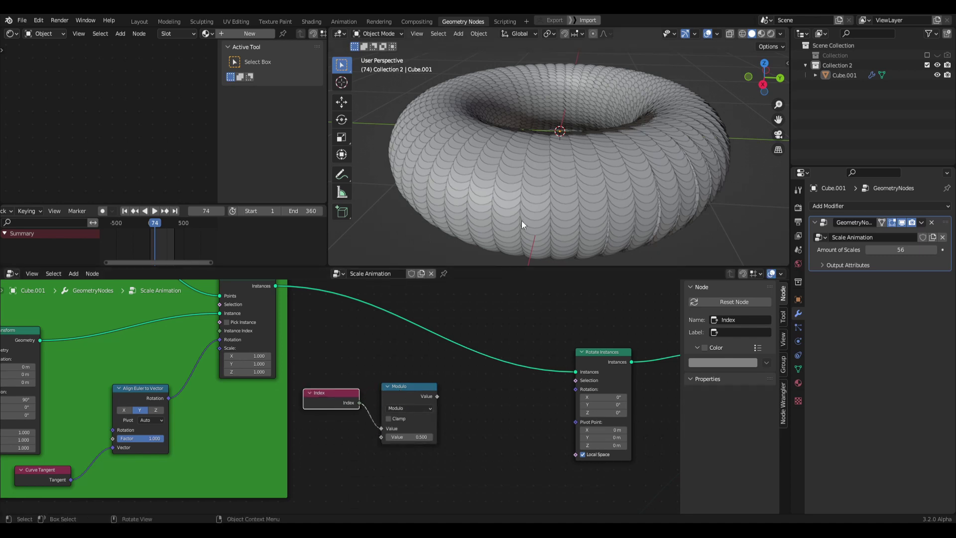
left_click_drag(327, 393, 328, 401)
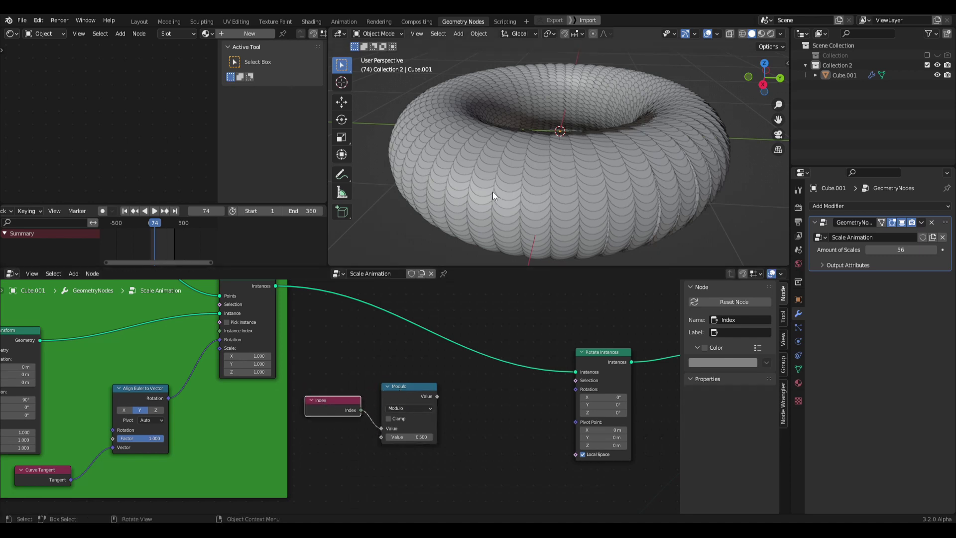
- Set the Modulo node's second value to 2
middle_click_drag(335, 388, 313, 325)
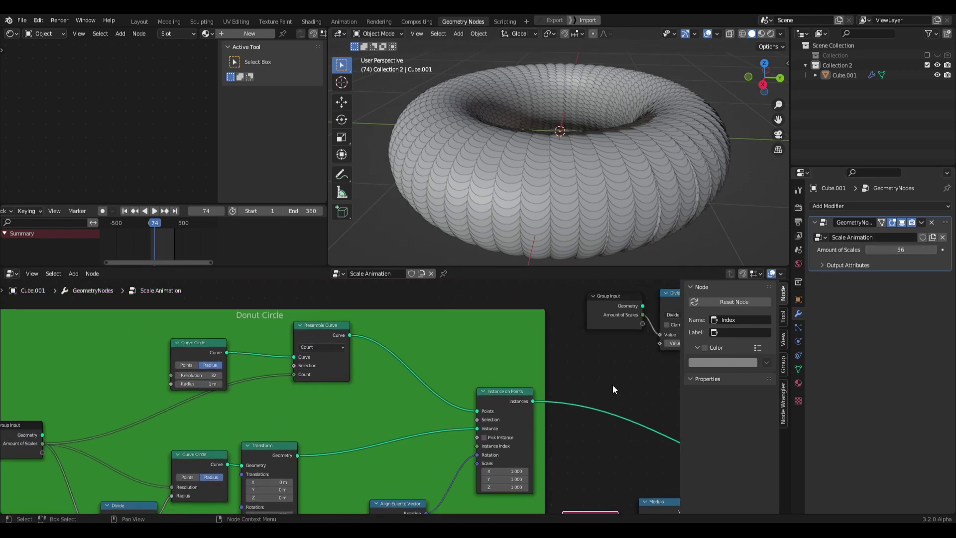
middle_click_drag(594, 400, 351, 296)
middle_click_drag(336, 442, 317, 422)
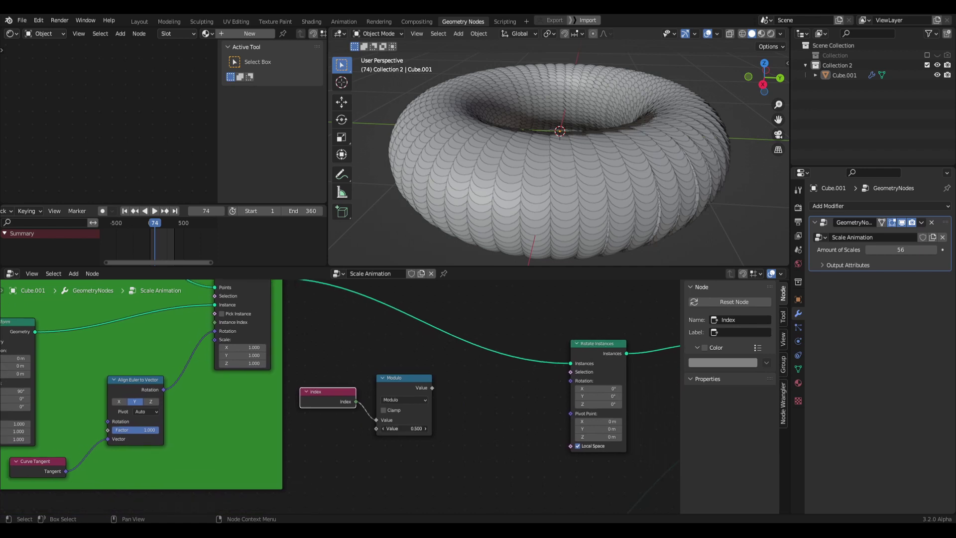
key("Return")
left_click(344, 434)
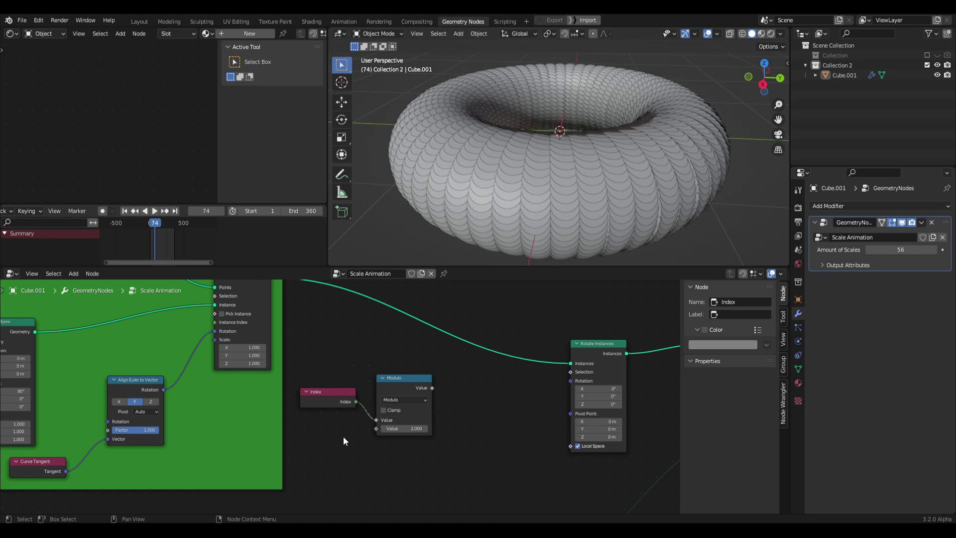
- Move the Index and Modulo nodes together up closer to the math nodes above them
middle_click_drag(343, 414, 285, 511)
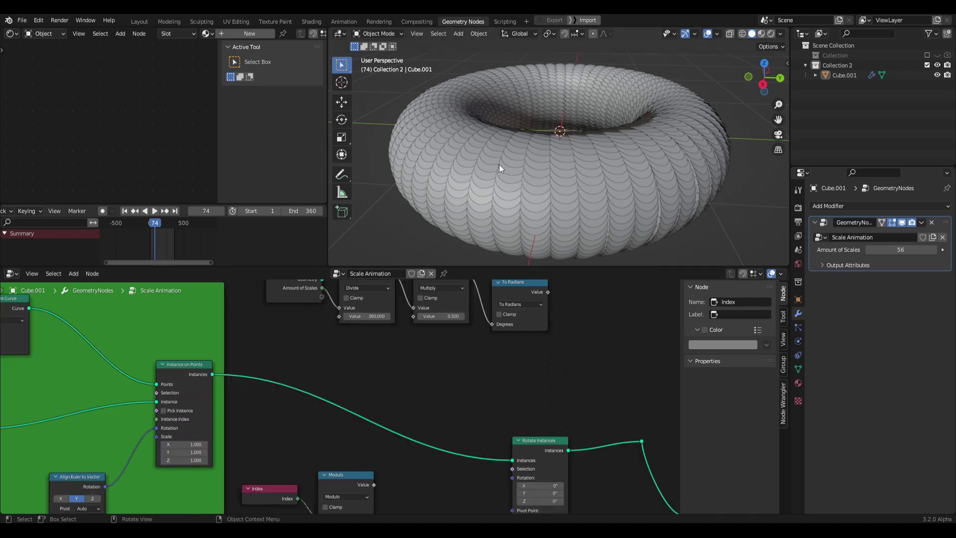
mouse_move(535, 180)
middle_mouse_down()
mouse_move(532, 131)
mouse_move(547, 169)
middle_mouse_up()
middle_click_drag(472, 369, 493, 324)
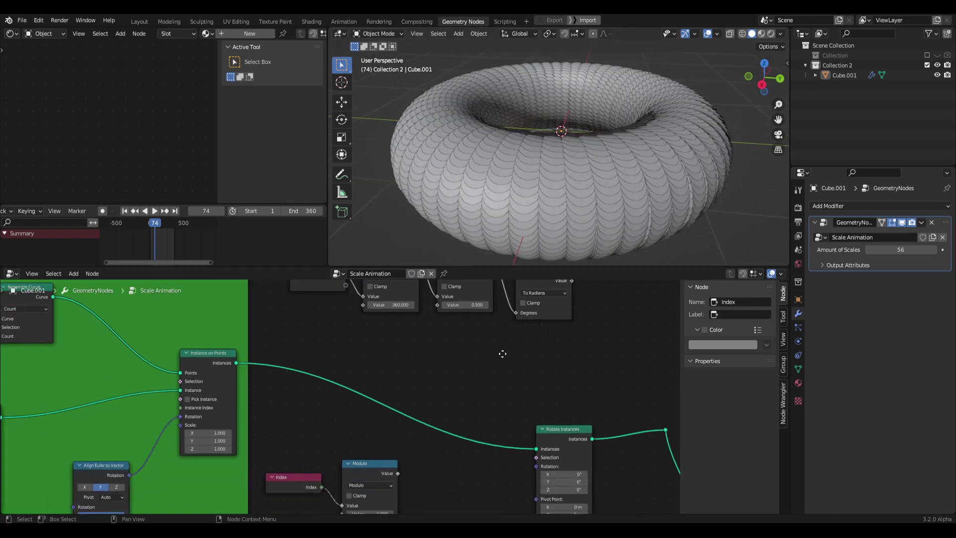
scroll(389, 437, "down", 2)
left_click_drag(309, 473, 360, 437)
key("g")
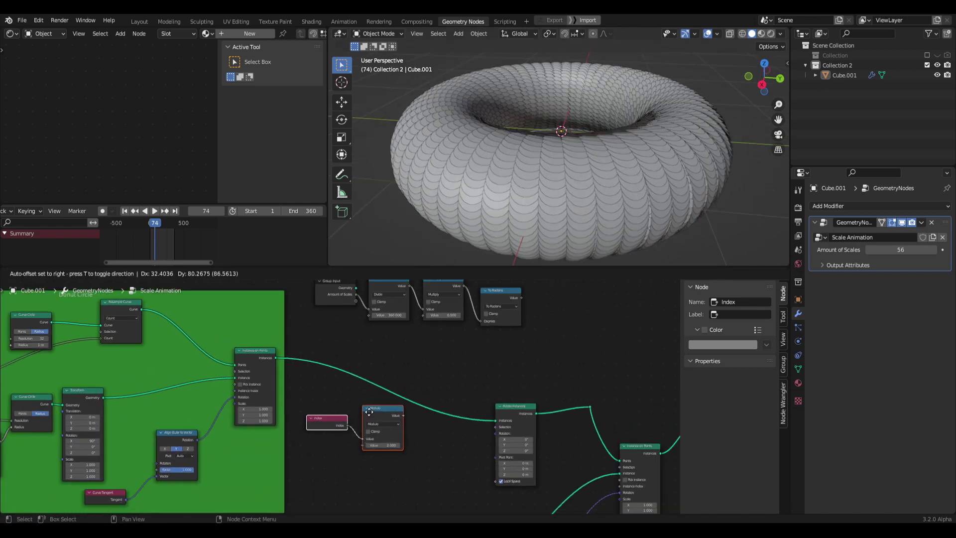
left_click(363, 408)
- Place To Radians beneath the Multiply node and raise Rotate Instances to its level
middle_click_drag(401, 404, 362, 412)
left_click_drag(461, 306, 377, 352)
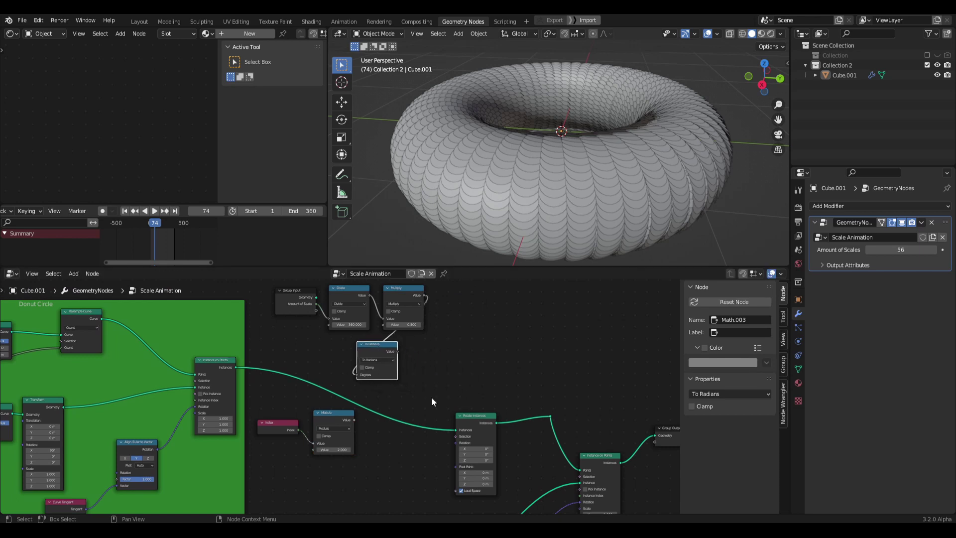
middle_click_drag(431, 402, 409, 396)
left_click_drag(459, 423, 488, 368)
- Duplicate the Modulo node, change the copy to Multiply, and place it between Modulo and Rotate Instances
left_click(330, 420)
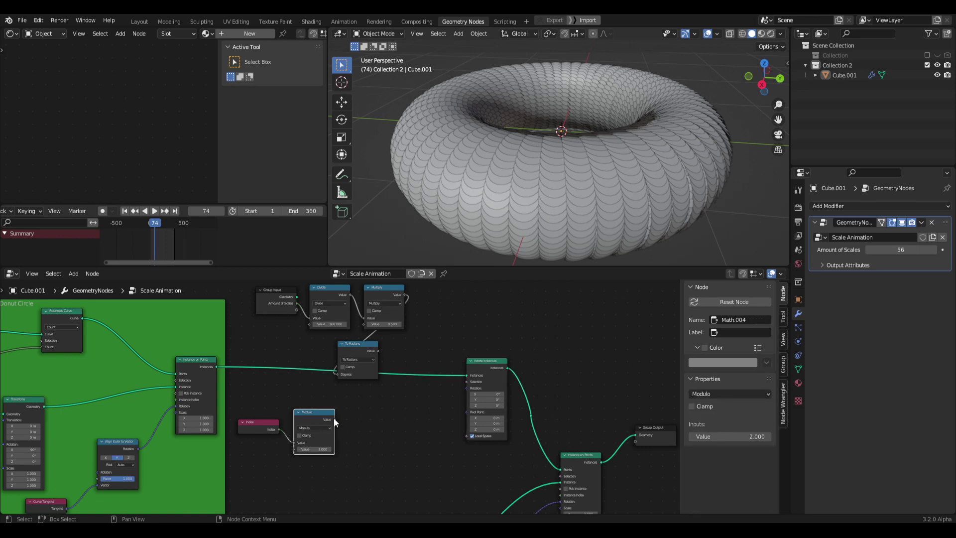
key("shift+d")
left_click(342, 442)
scroll(342, 442, "up", 4)
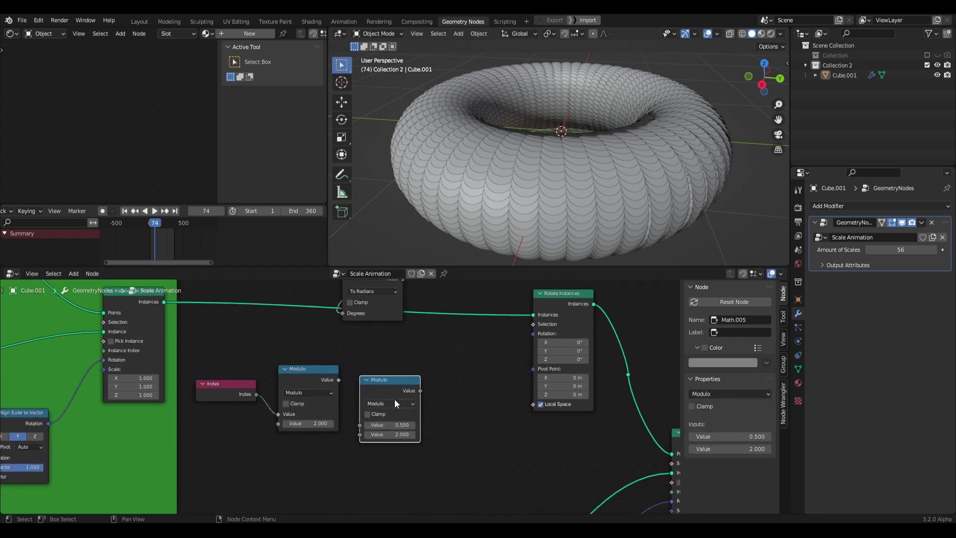
left_click(395, 403)
left_click(390, 316)
left_click_drag(395, 391, 454, 372)
- Connect To Radians to the new Multiply node's first value and Modulo to its second value
middle_click_drag(402, 363, 371, 488)
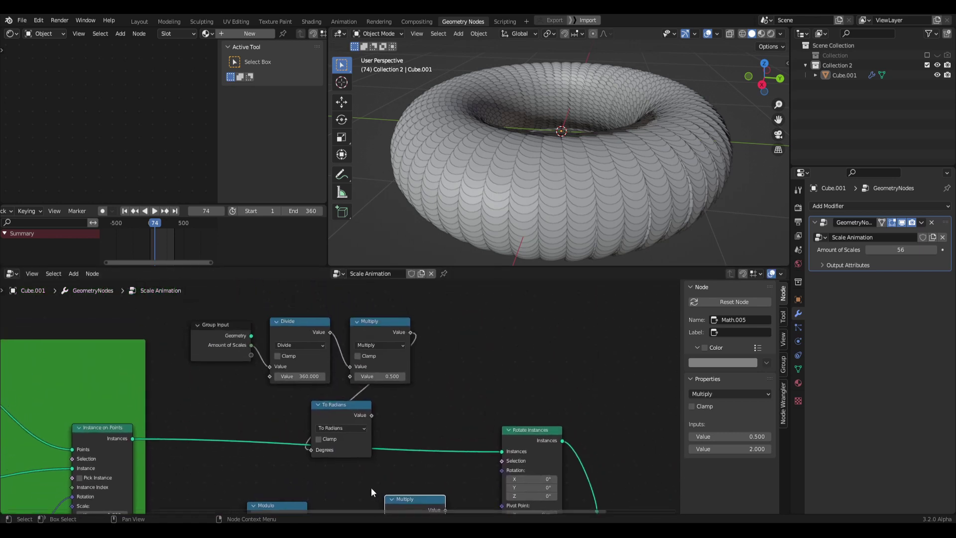
middle_click_drag(335, 363, 322, 295)
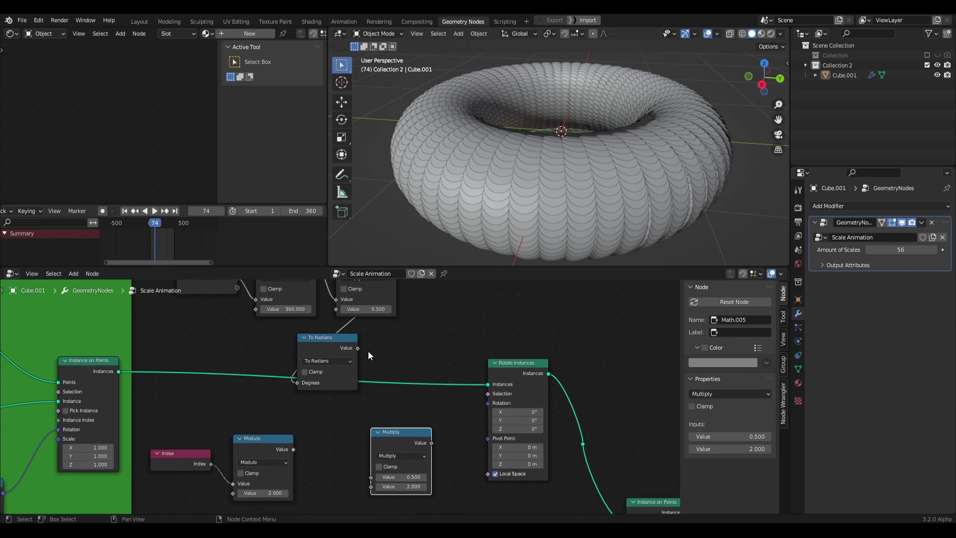
left_click_drag(359, 348, 370, 477)
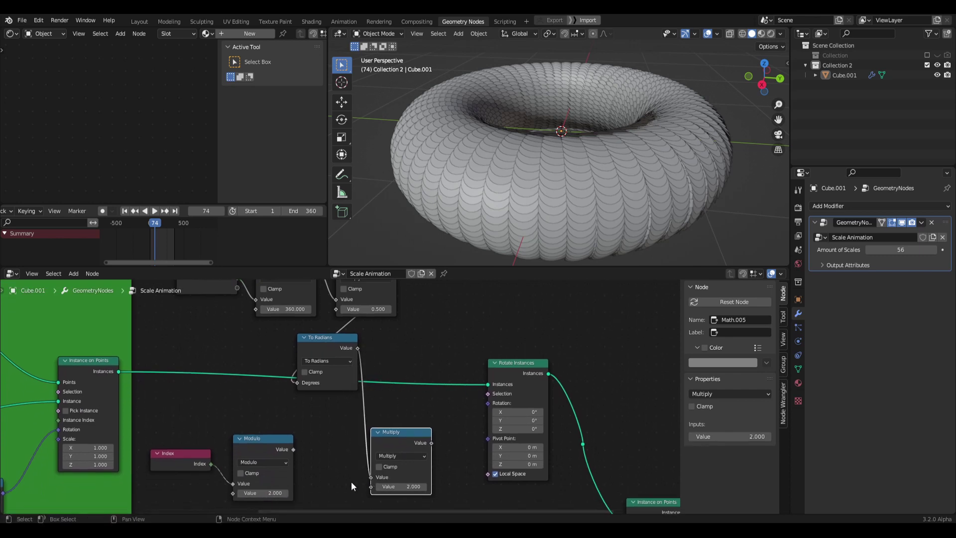
middle_click_drag(275, 439, 255, 407)
left_click_drag(274, 417, 351, 454)
- Duplicate the new Multiply node, change the copy to Add, and feed Multiply's output into Add's first value
middle_click_drag(421, 412, 390, 396)
key("shift+d")
left_click(438, 381)
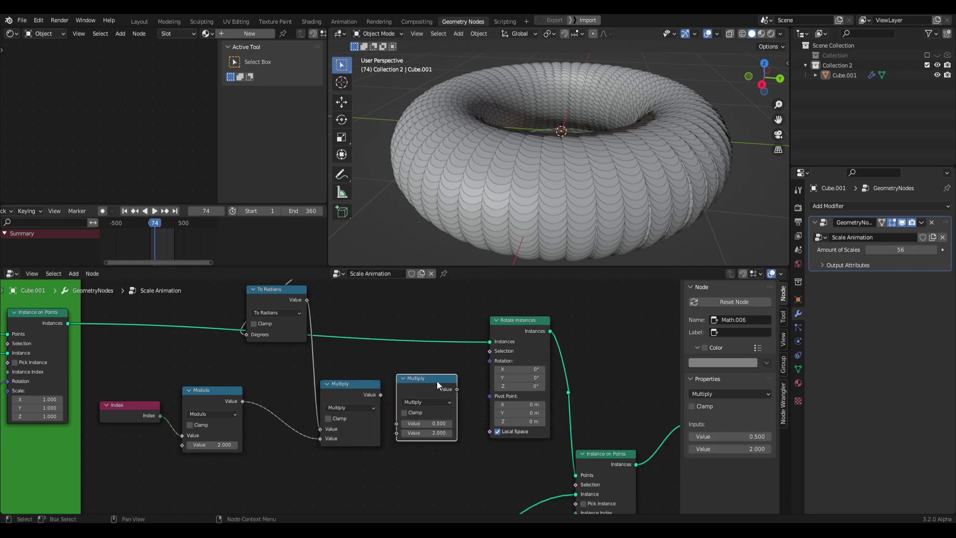
left_click(434, 402)
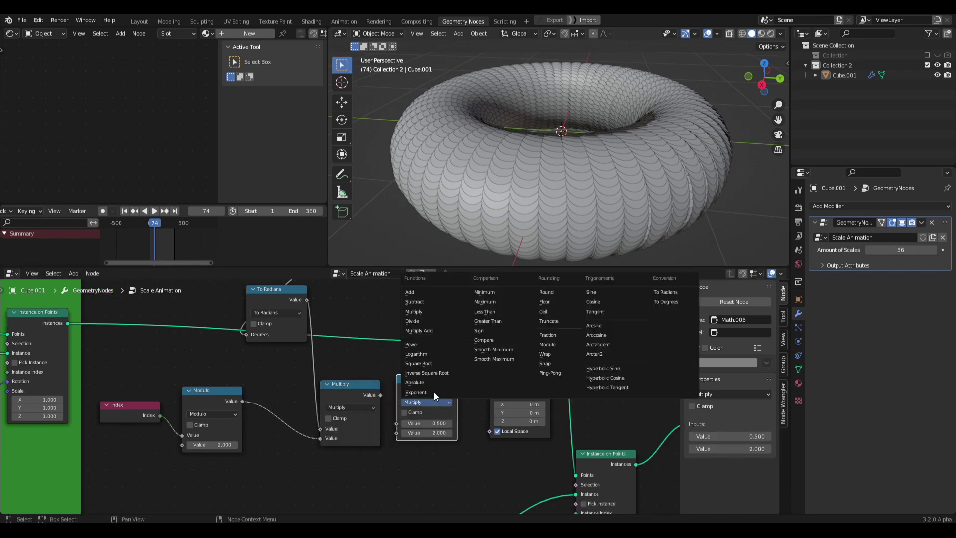
left_click(434, 292)
left_click_drag(381, 395, 397, 426)
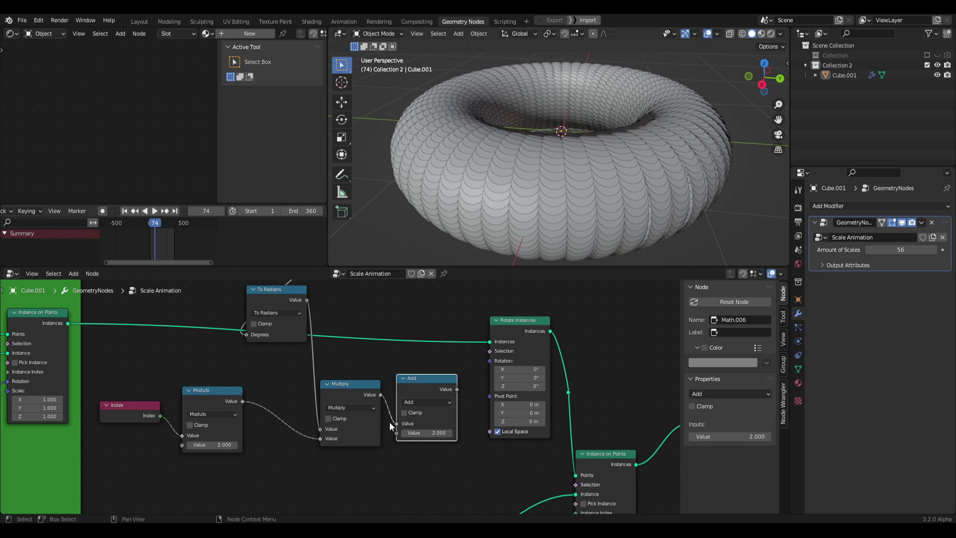
- Move Rotate Instances farther from the Add node to make room between them
left_click_drag(529, 320, 547, 468)
key("g")
left_click(616, 378)
left_click(500, 386)
middle_click_drag(500, 386, 465, 383)
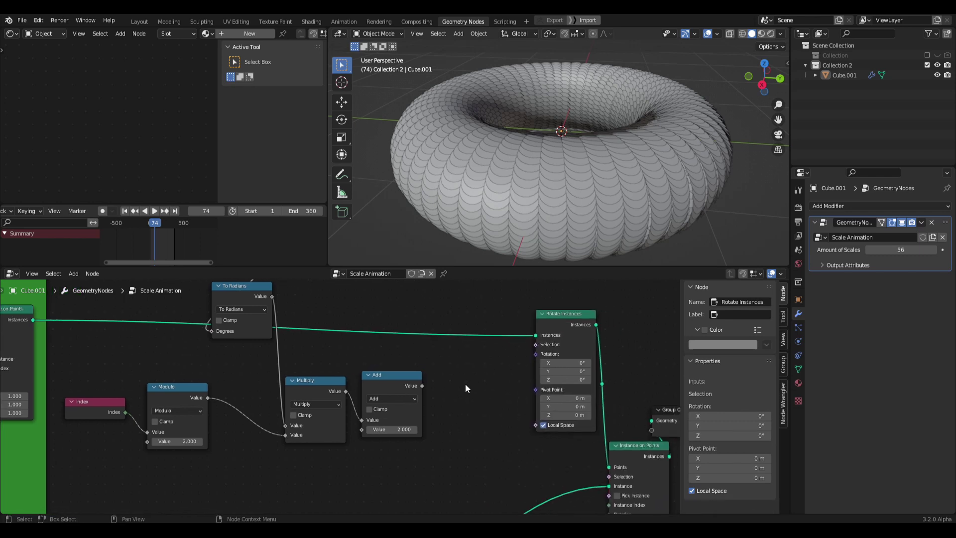
- Add a Combine XYZ node between the Add and Rotate Instances nodes
key("shift+a")
left_click(449, 319)
type("c")
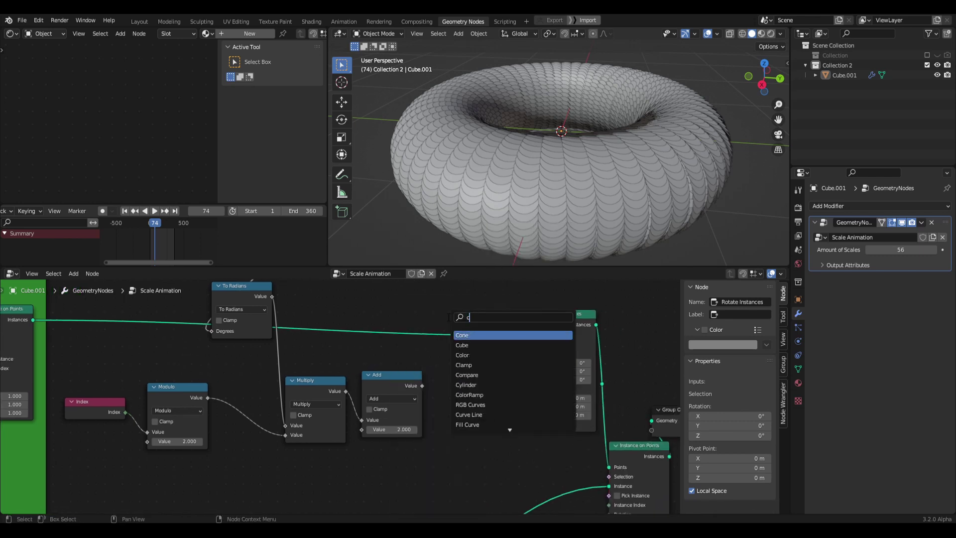
type("ombine")
key("Down")
key("Return")
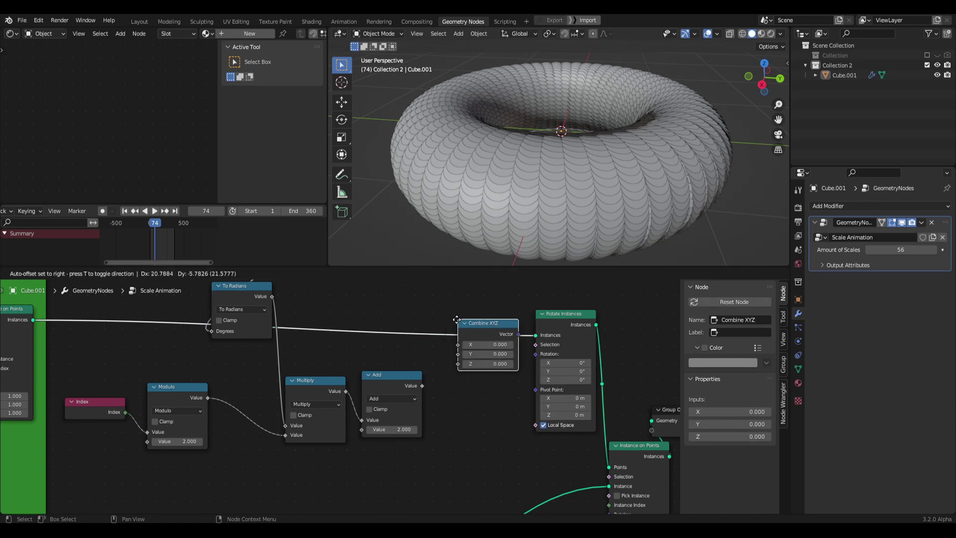
left_click(441, 385)
middle_click_drag(506, 433, 468, 438)
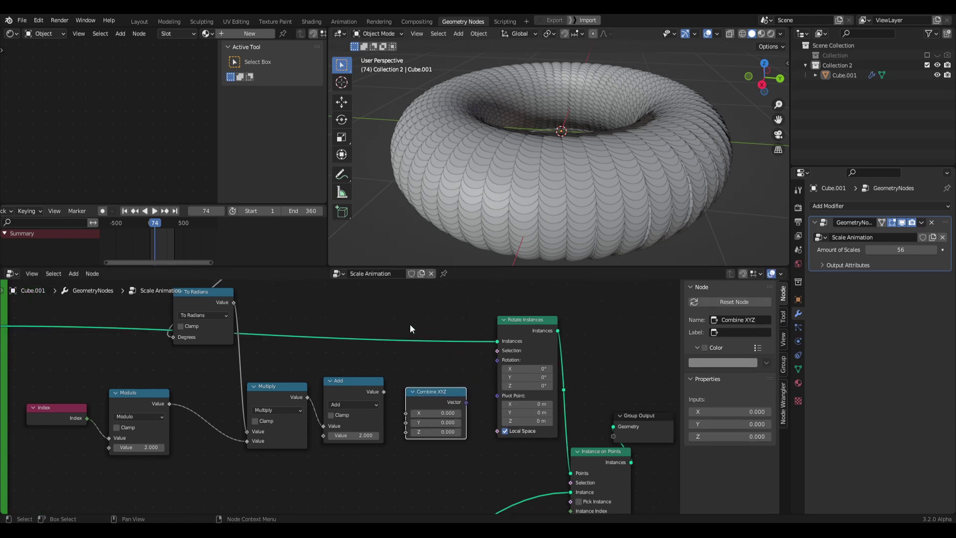
- Connect Combine XYZ's Vector to the Rotation of Rotate Instances, and Add's output to the Y of Combine XYZ
mouse_move(527, 377)
left_mouse_down()
mouse_move(612, 377)
mouse_move(521, 378)
left_mouse_up()
right_click(522, 378)
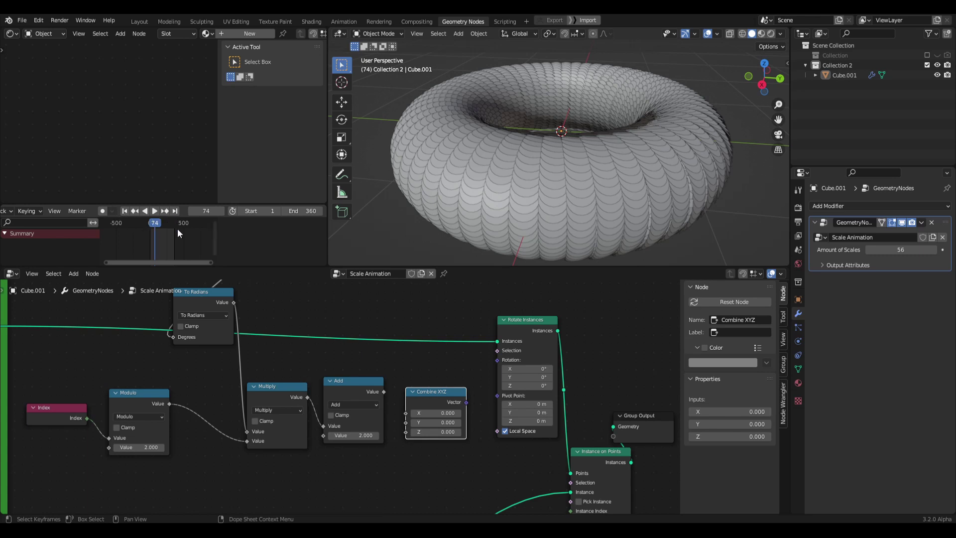
mouse_move(525, 378)
left_mouse_down()
mouse_move(535, 377)
mouse_move(524, 377)
left_mouse_up()
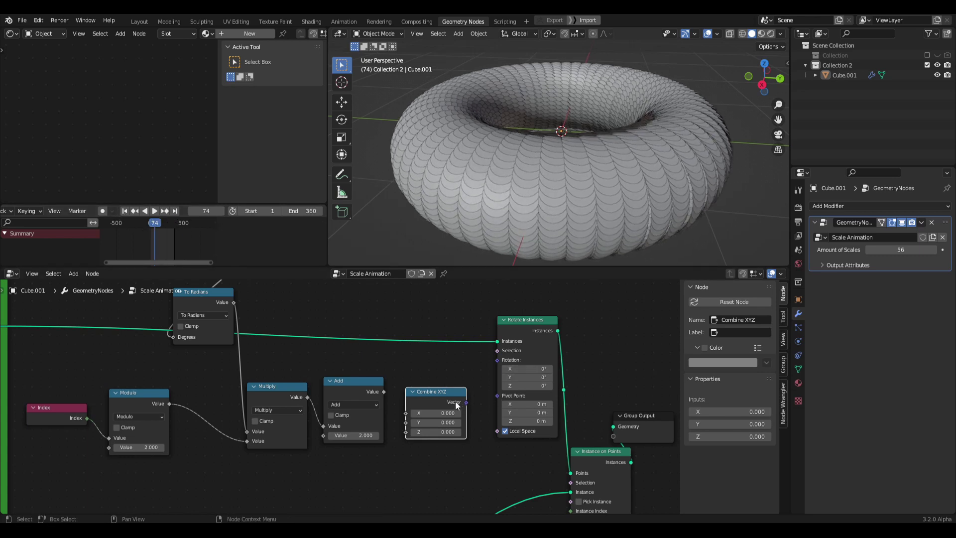
left_click_drag(467, 402, 494, 360)
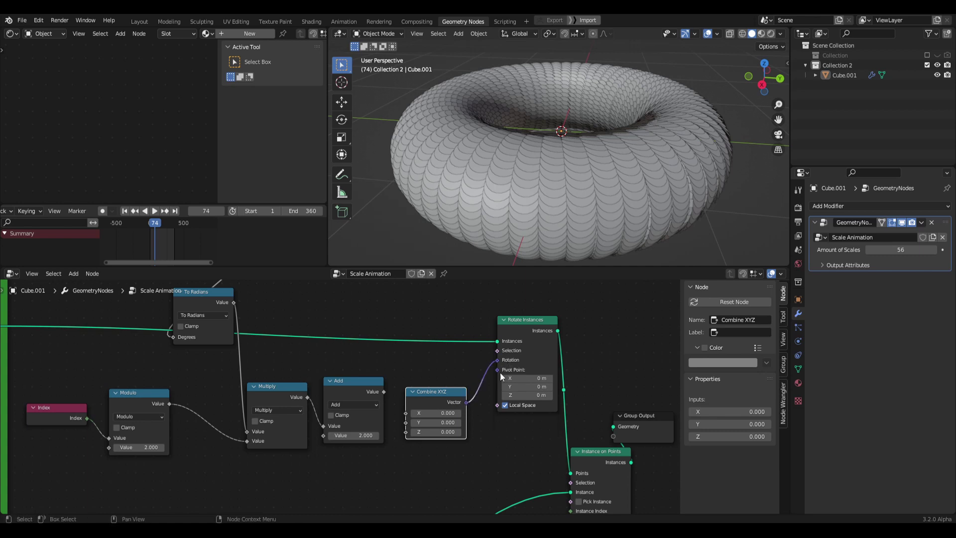
left_click_drag(431, 426, 431, 425)
left_click_drag(383, 392, 385, 372)
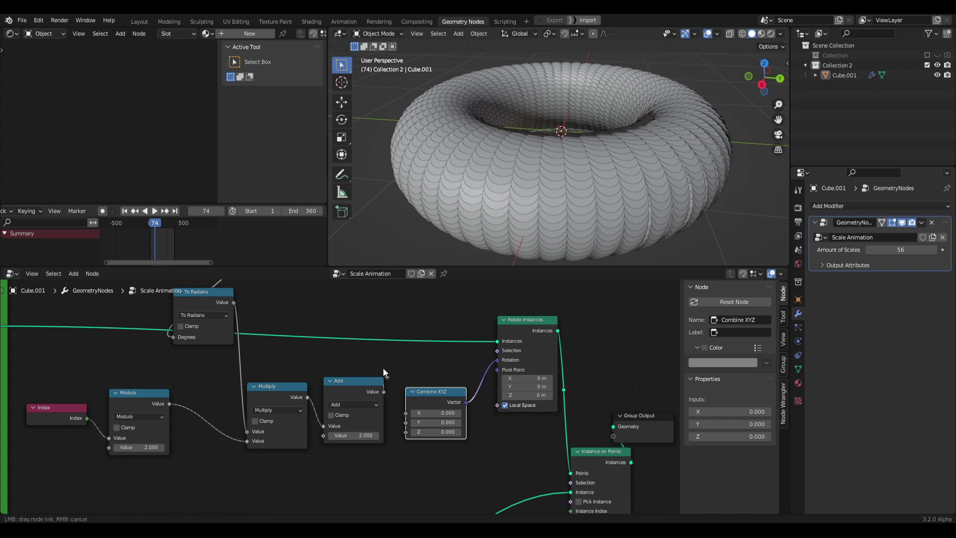
left_click_drag(402, 422, 406, 424)
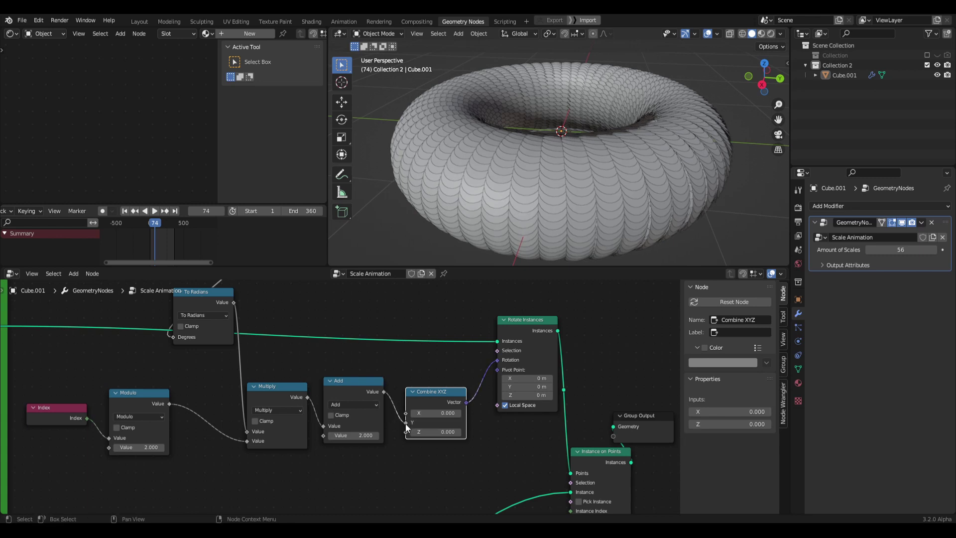
- Try different second values in the Multiply node that follows Divide, finishing at -3.000
middle_click_drag(275, 367, 333, 375)
middle_click_drag(393, 349, 494, 453)
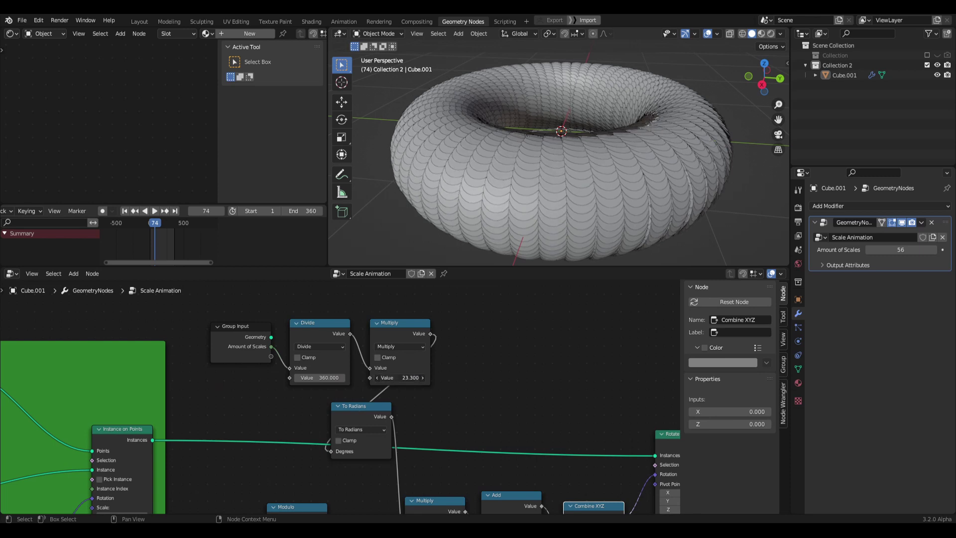
mouse_move(401, 378)
left_mouse_down()
mouse_move(361, 378)
mouse_move(401, 378)
left_mouse_up()
scroll(614, 144, "up", 5)
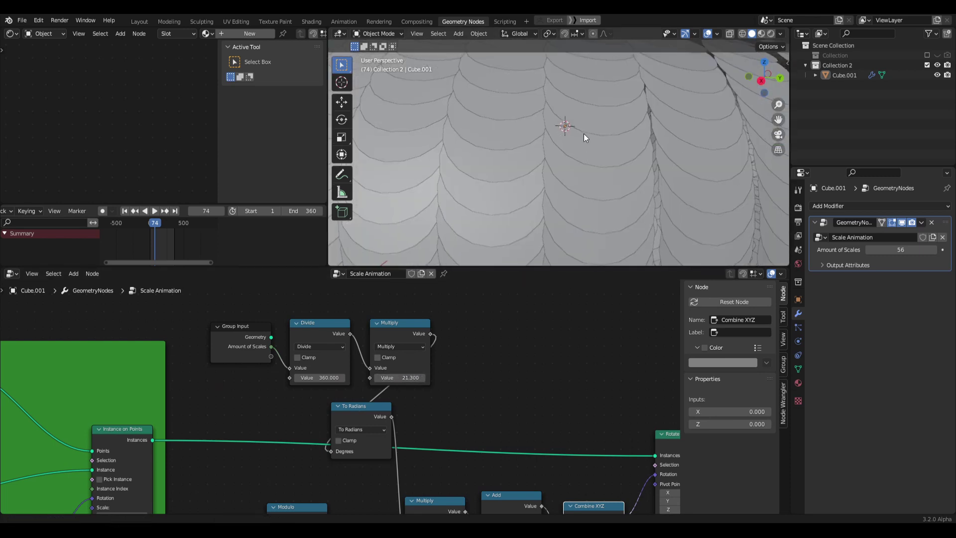
scroll(585, 140, "down", 8)
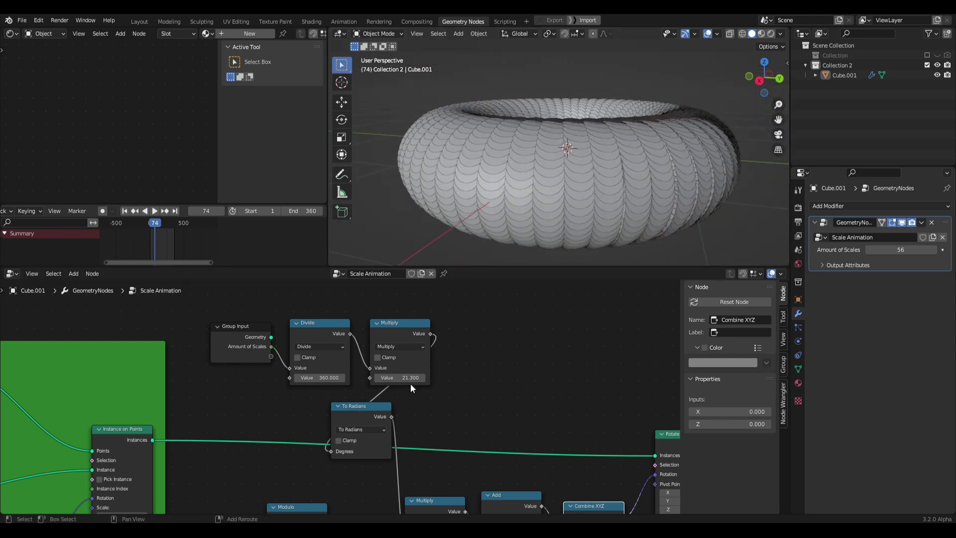
left_click_drag(411, 378, 371, 378)
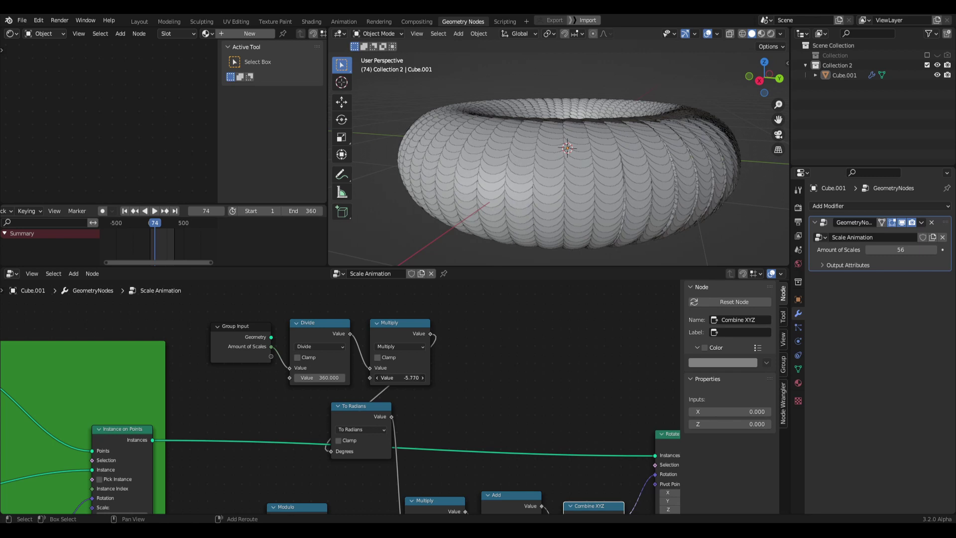
left_click_drag(371, 379, 448, 379)
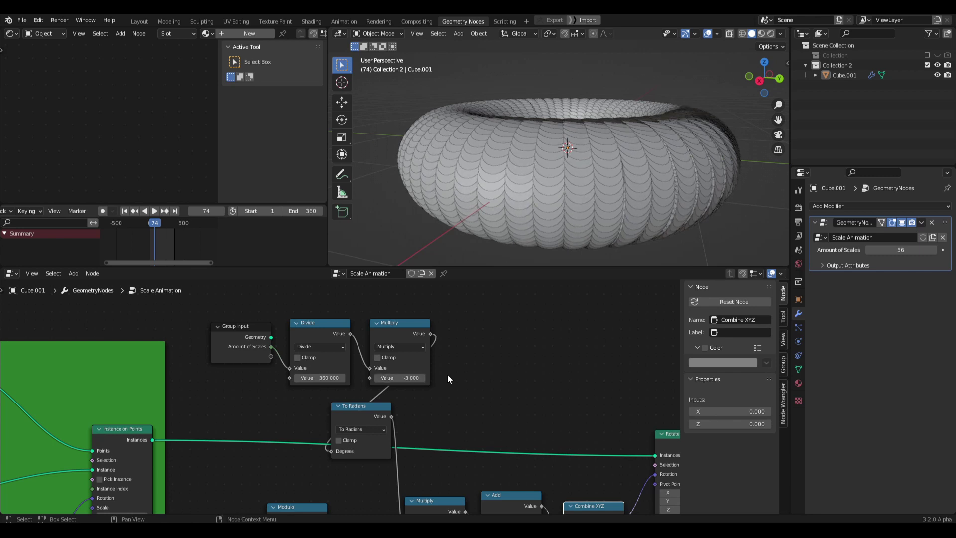
- Test the scale pattern with Amount of Scales at 51 and 53, then set it to 55
middle_click_drag(528, 205, 537, 156)
scroll(517, 222, "up", 2)
left_click_drag(904, 248, 880, 249)
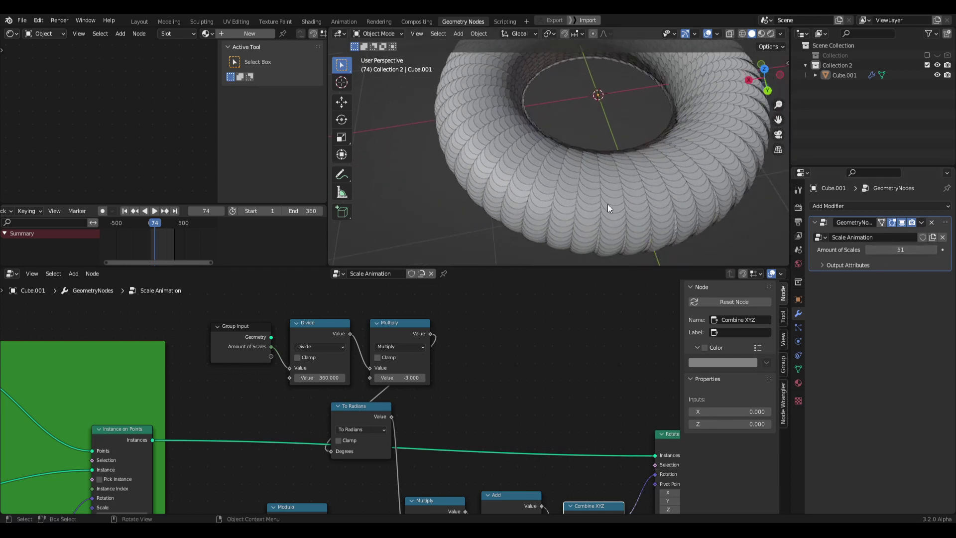
middle_click_drag(608, 204, 619, 160)
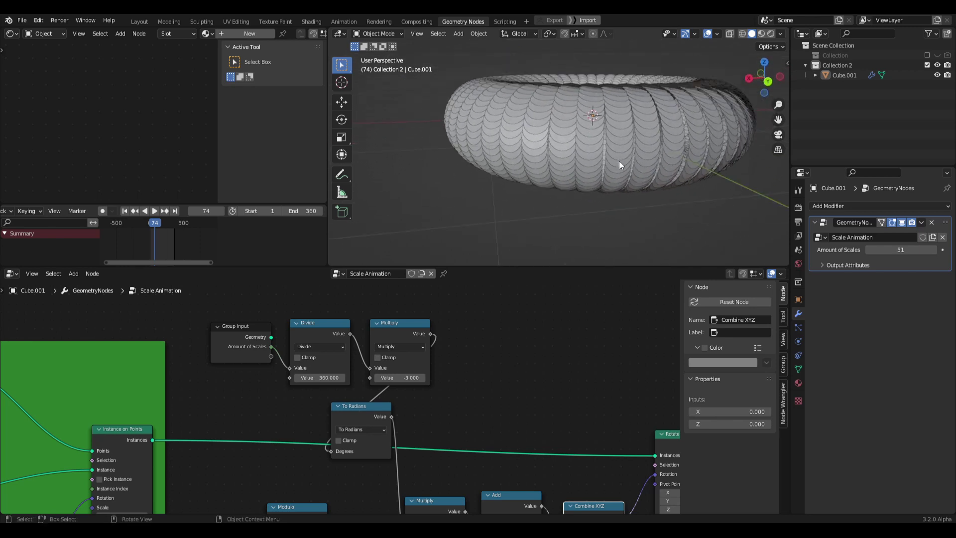
left_click_drag(918, 249, 919, 250)
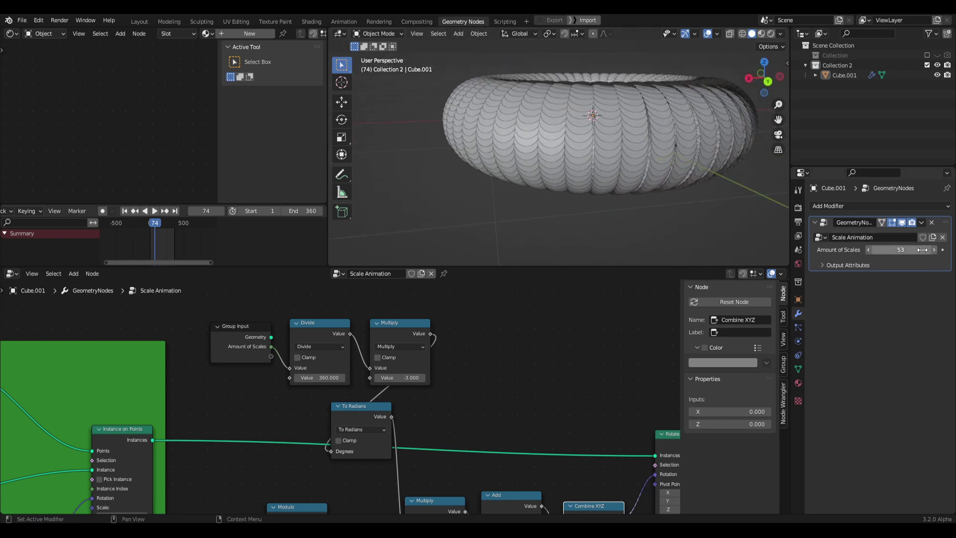
left_click(920, 250)
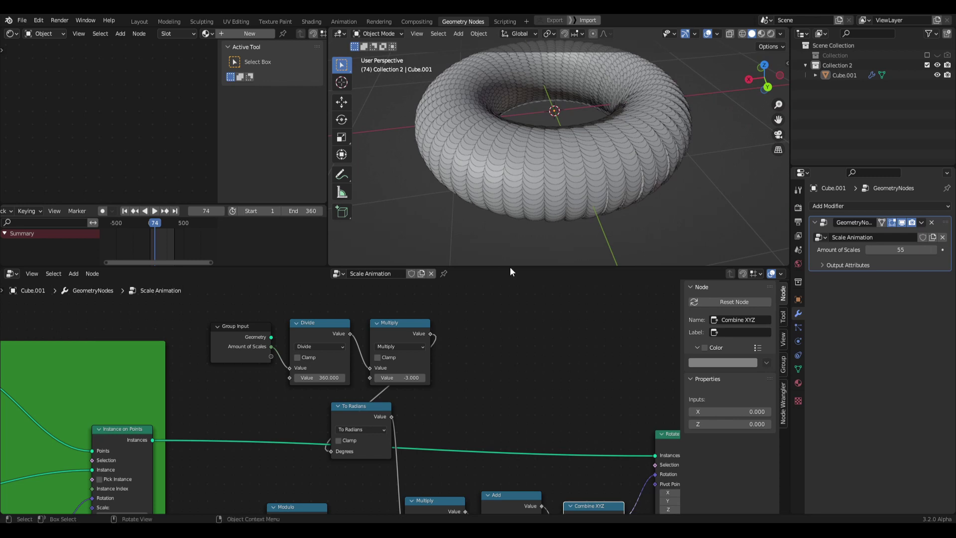
- Move the Index and Modulo nodes together closer to the Multiply node they feed
middle_click_drag(468, 402, 481, 310)
scroll(486, 351, "down", 3)
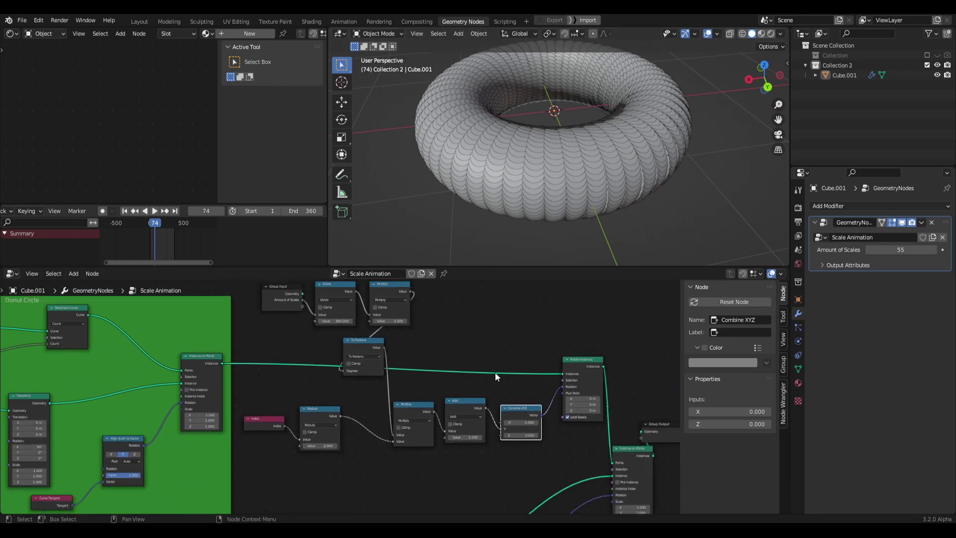
scroll(485, 456, "up", 4)
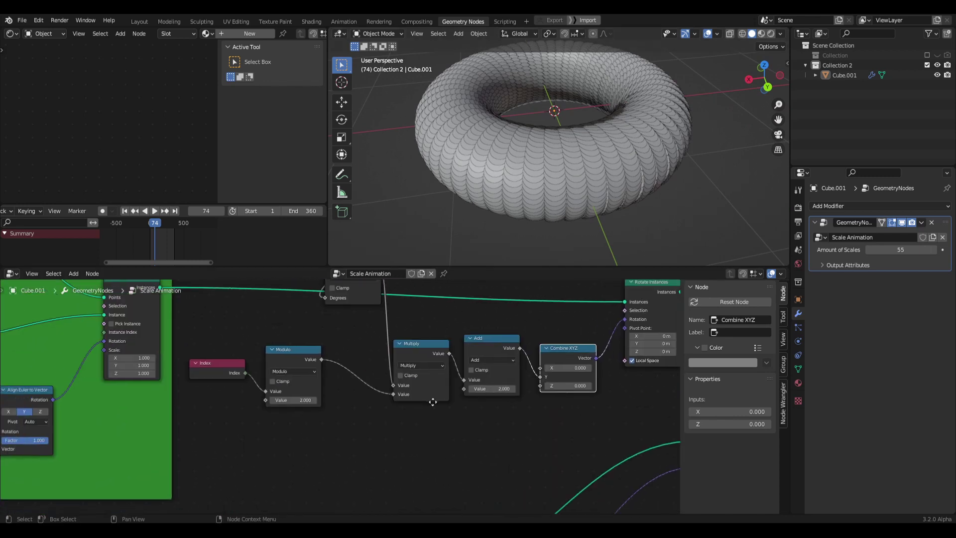
left_click_drag(337, 316, 247, 373)
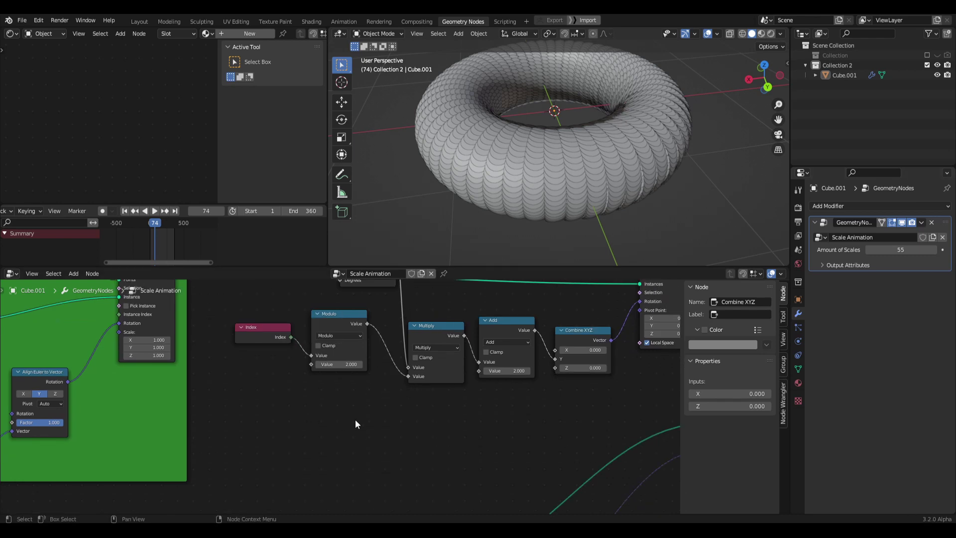
- Add a Scene Time node and place it beneath the Index node, aligned with it
key("shift+a")
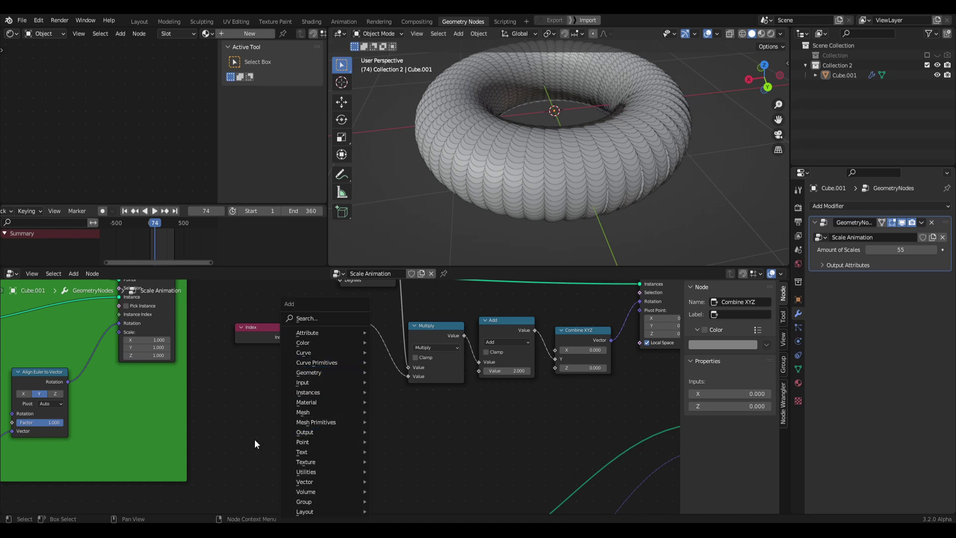
key("shift+a")
type("s")
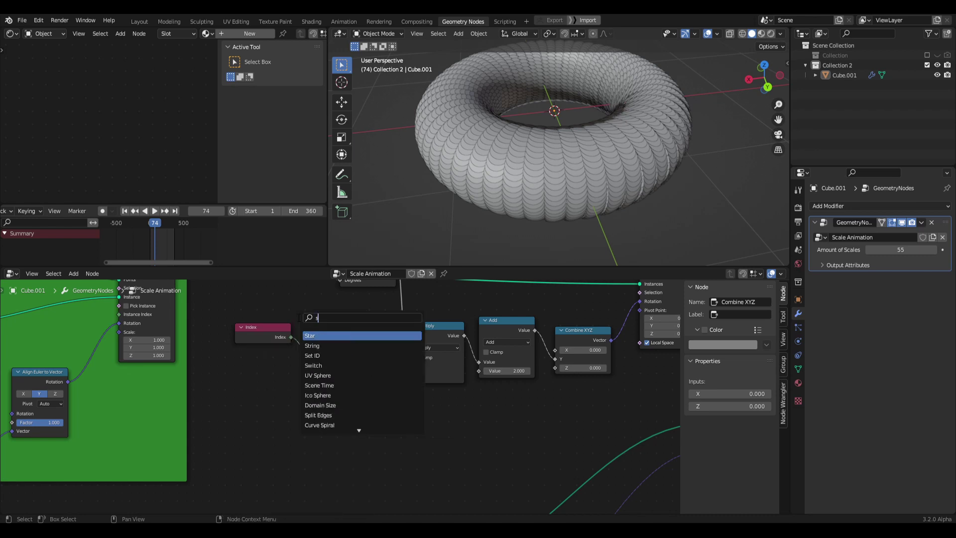
type("cene")
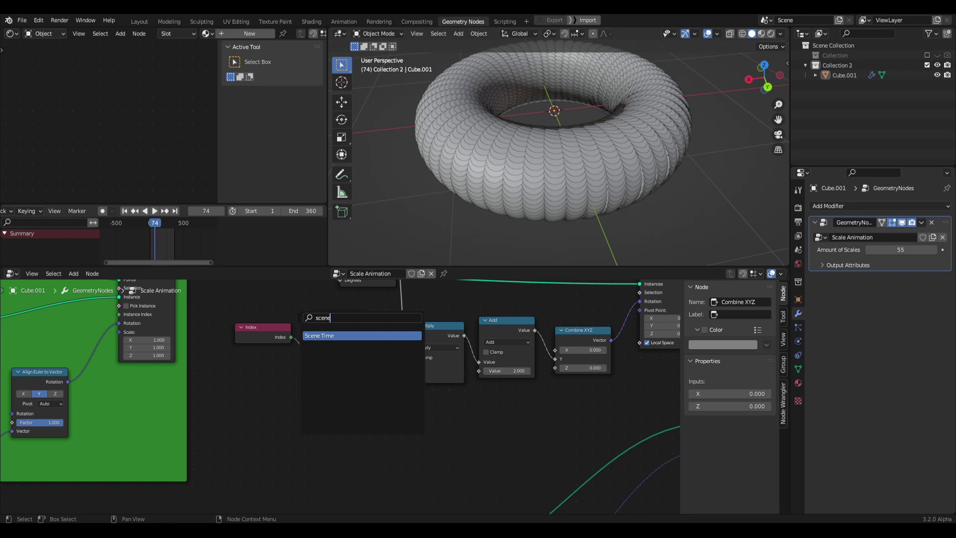
key("Return")
left_click(285, 414)
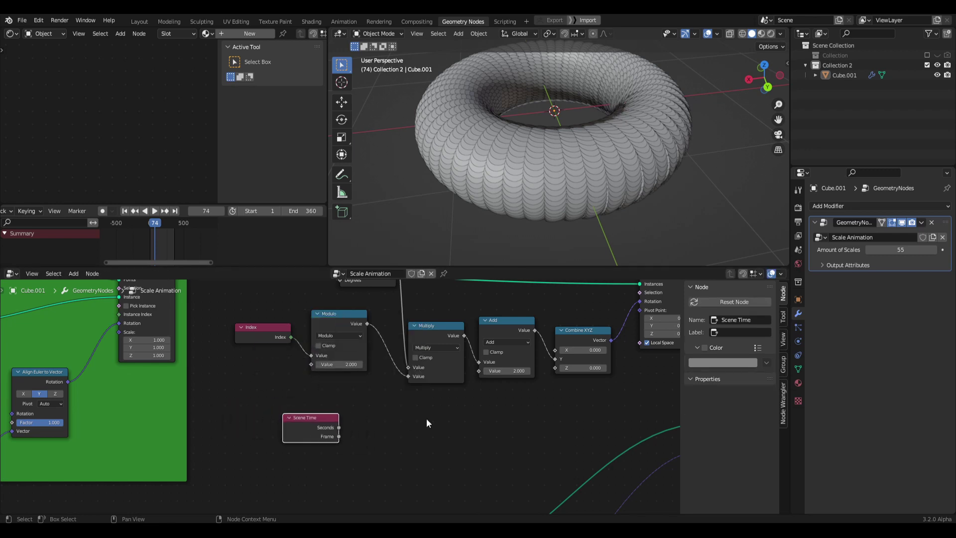
left_click_drag(318, 426, 295, 429)
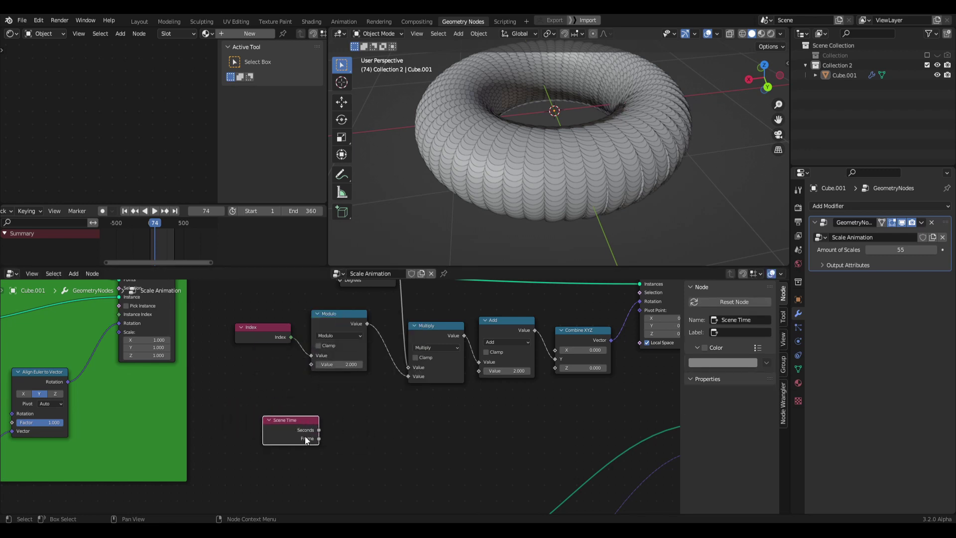
middle_click_drag(362, 441, 343, 442)
left_click_drag(275, 428, 247, 421)
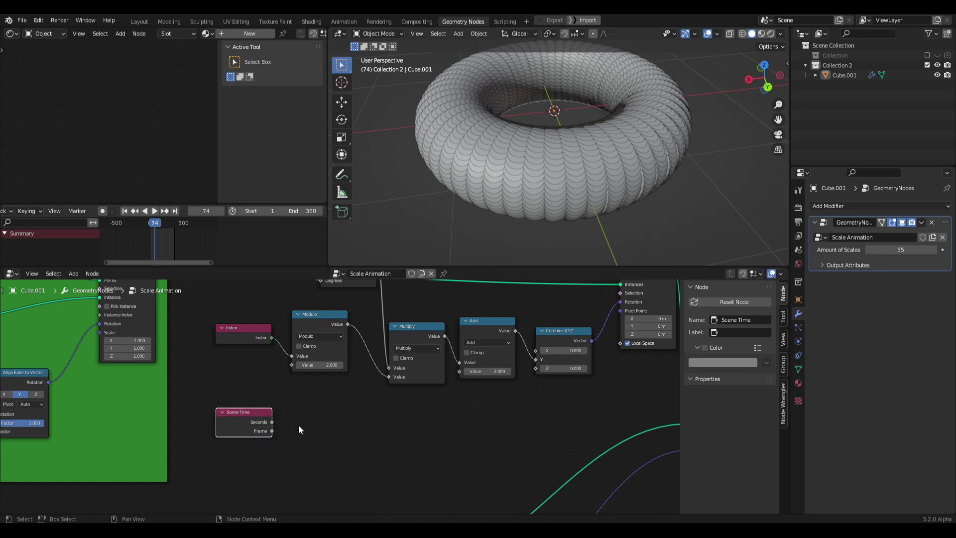
- Scrub the timeline forward to frame 318 to check the torus before the Scene Time node is connected
left_click(298, 425)
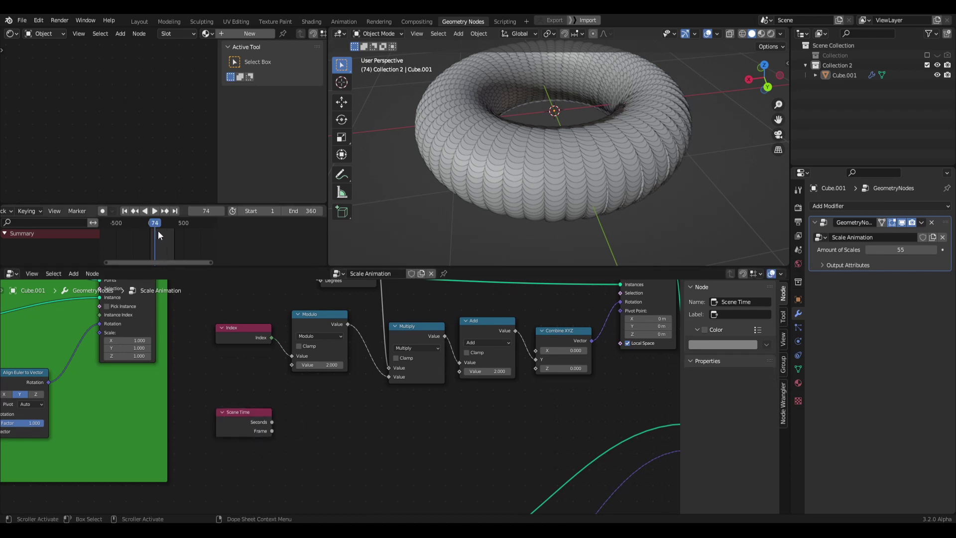
key("space")
left_click_drag(167, 224, 172, 233)
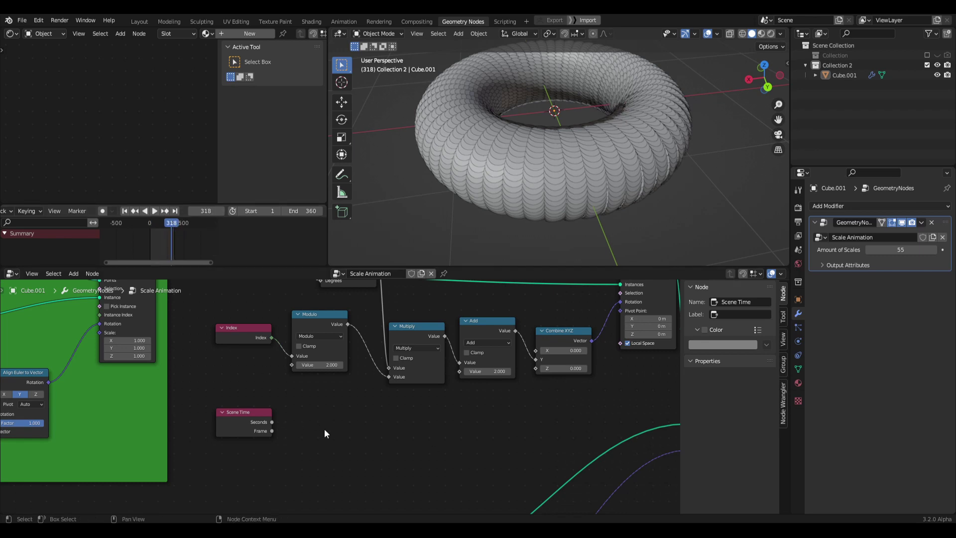
- Add a Math node set to To Radians beside Scene Time, and connect Scene Time's Frame output to its Degrees input
scroll(325, 427, "up", 2)
key("shift+a")
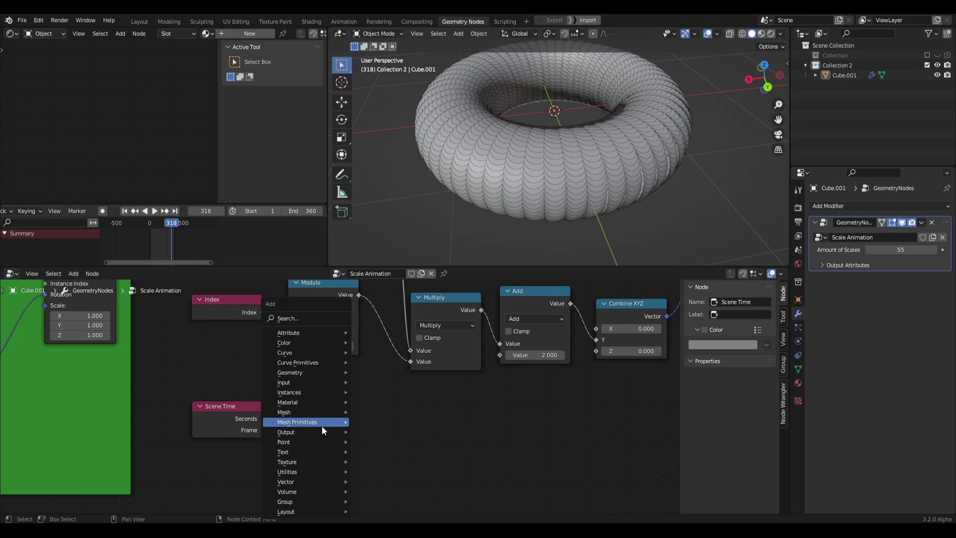
left_click(289, 320)
type("add")
key("Return")
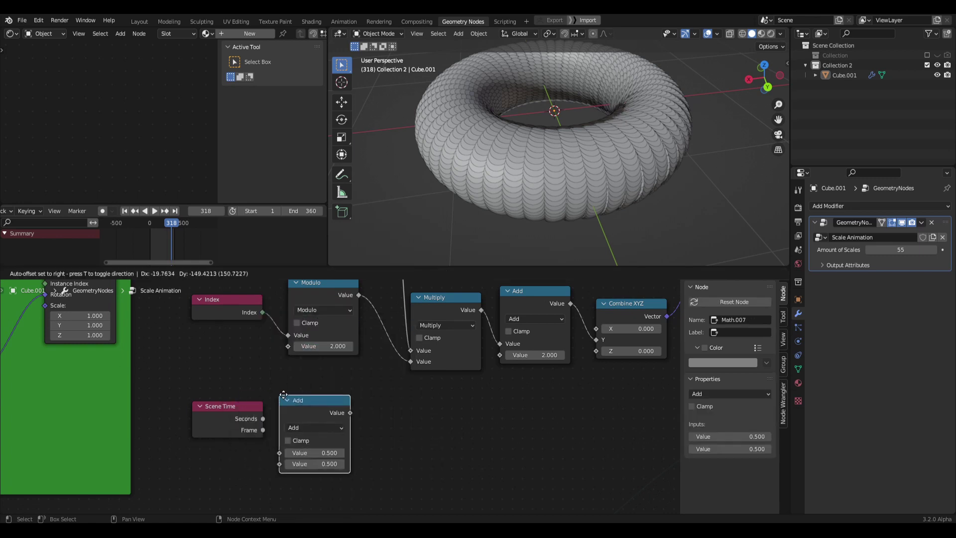
left_click(296, 383)
left_click(323, 415)
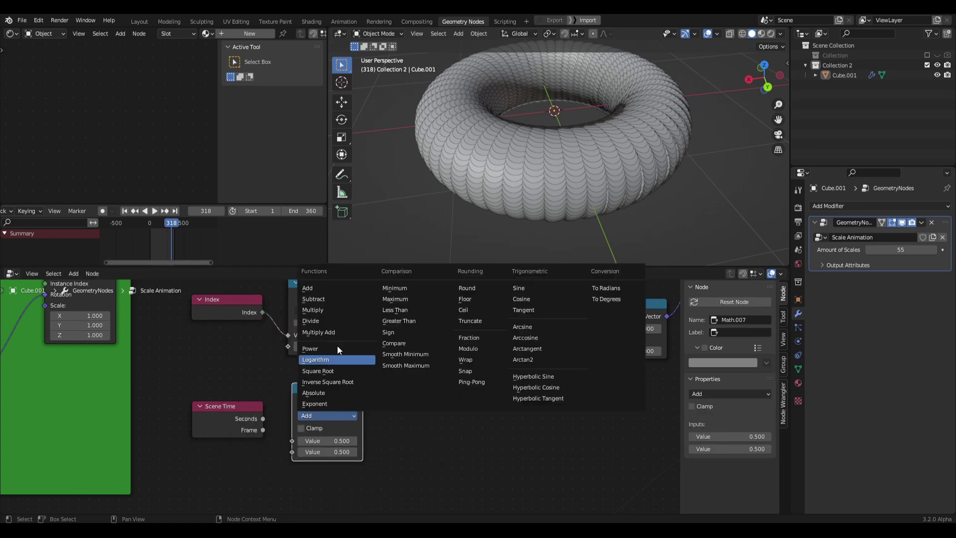
left_click(620, 289)
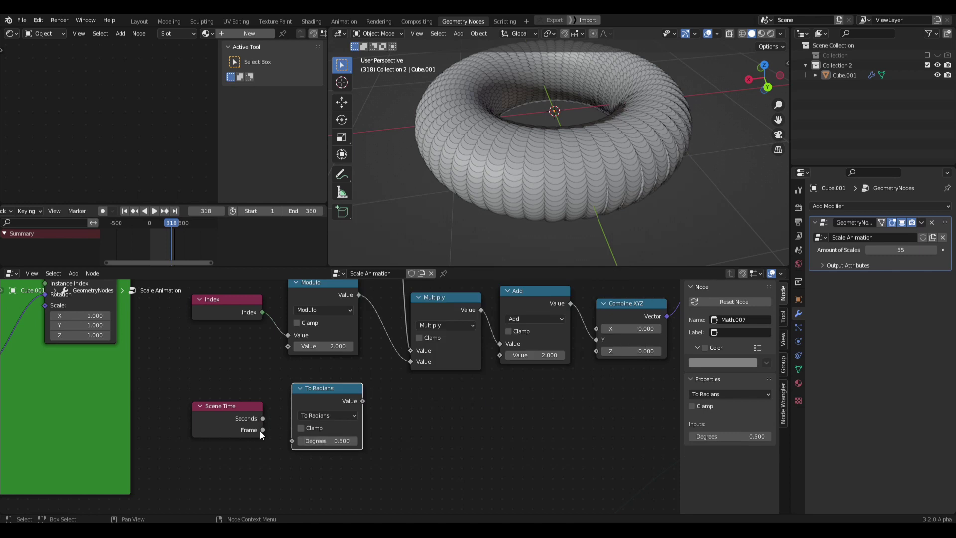
left_click_drag(261, 431, 290, 443)
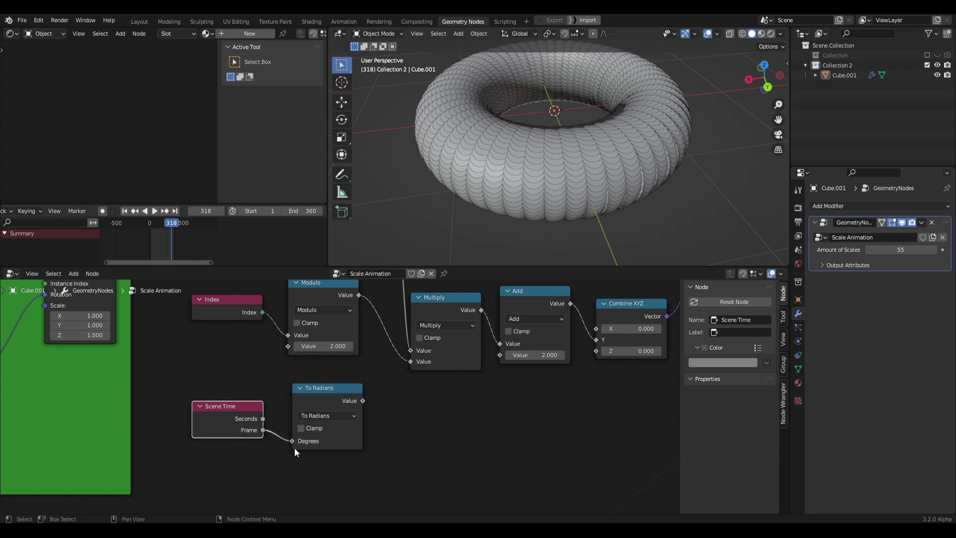
- Scrub the animation, and connect the new To Radians output to the second Value of the Add node before Combine XYZ
left_click(166, 223)
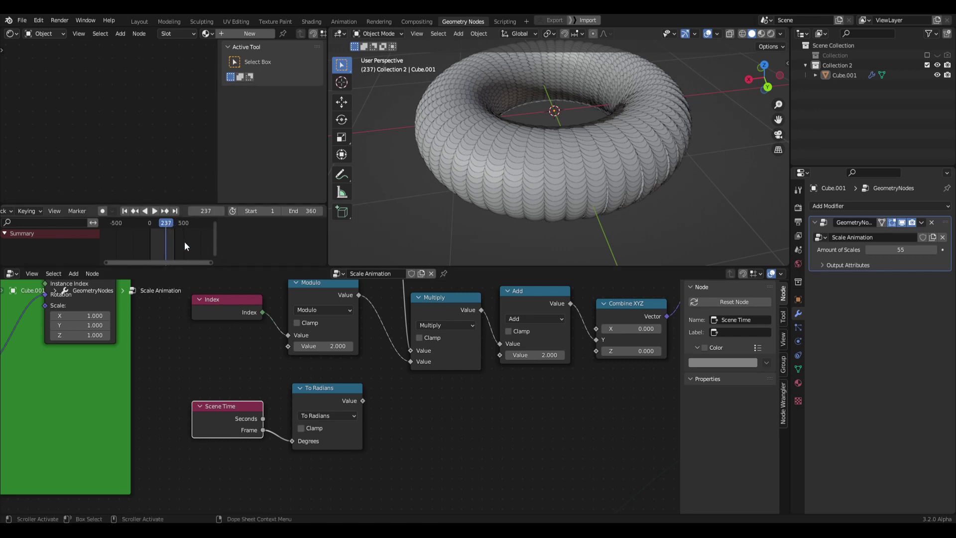
key("space")
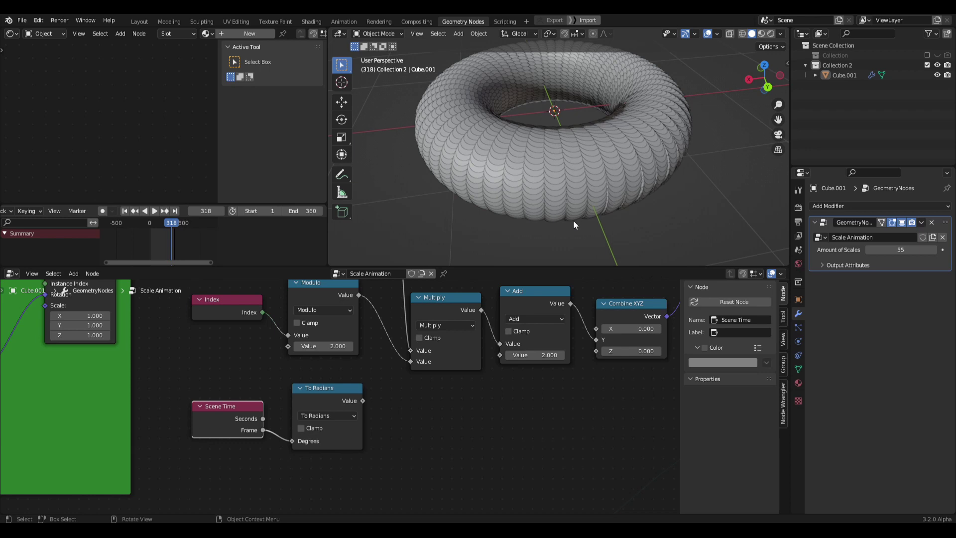
middle_click_drag(403, 403, 280, 415)
scroll(355, 404, "down", 4)
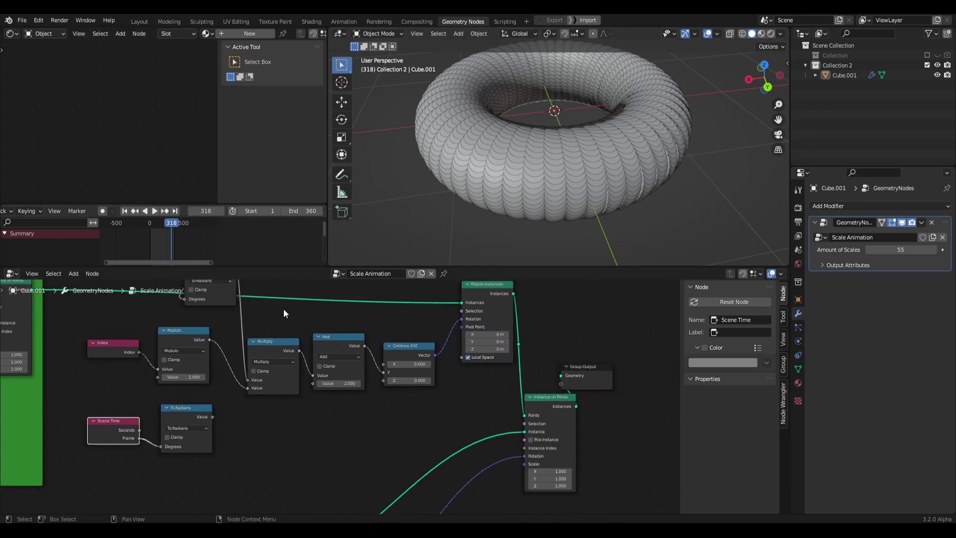
left_click_drag(212, 417, 310, 384)
middle_click_drag(356, 418, 345, 420)
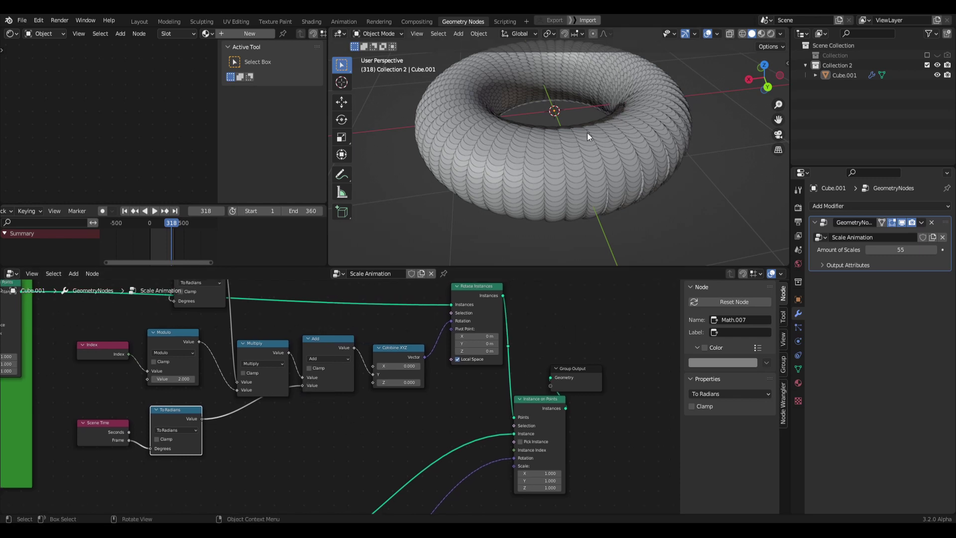
- Play the animation, view the rotating scales from different angles, and stop playback
middle_click_drag(567, 240, 551, 193)
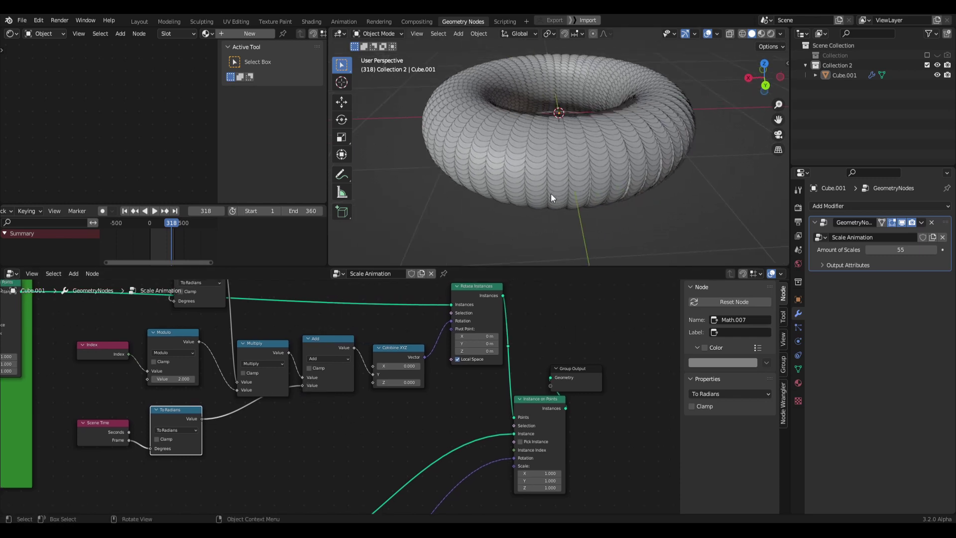
key("space")
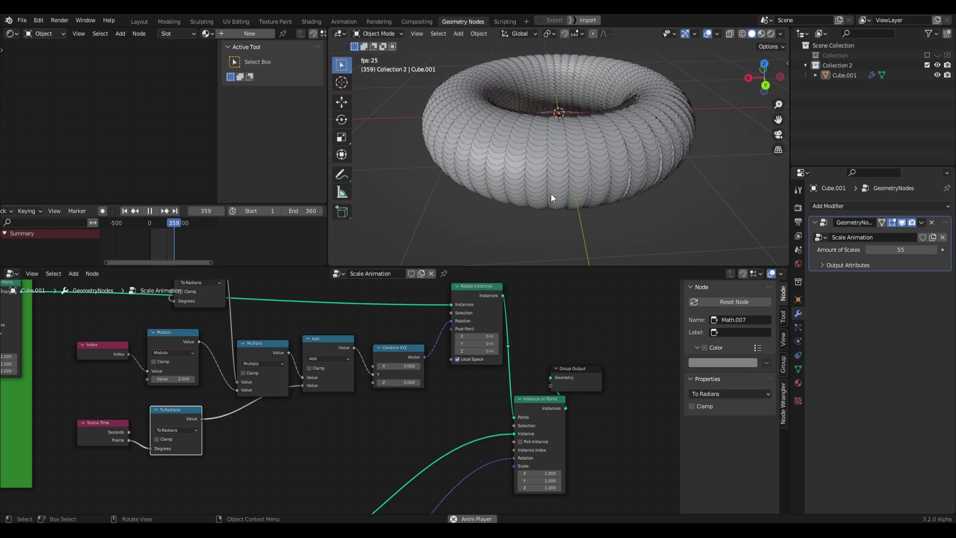
middle_click_drag(588, 110, 576, 104)
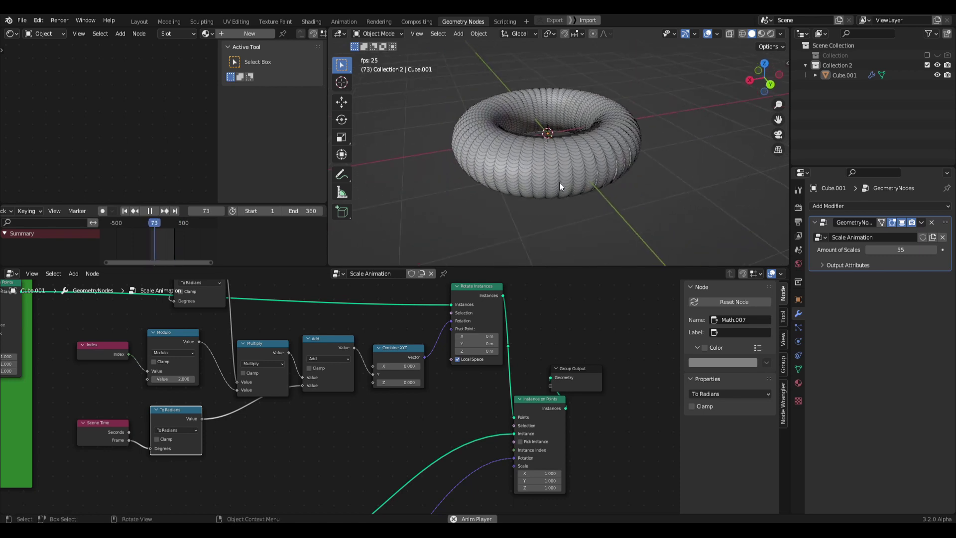
scroll(559, 183, "up", 3)
left_click(163, 224)
left_click_drag(164, 223, 175, 222)
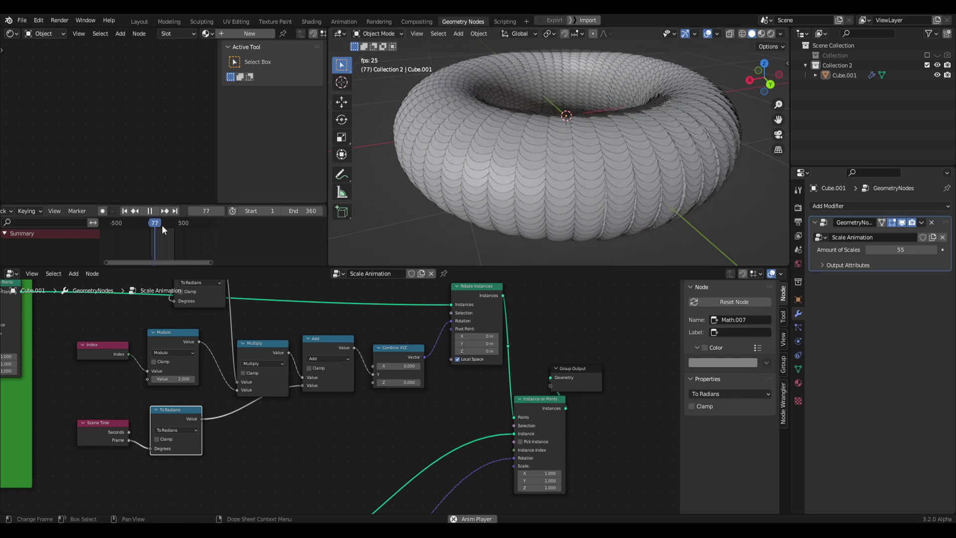
key("space")
- Examine the node chain driving the ring rotation and inspect the torus from above and from the side
middle_click_drag(387, 430, 313, 468)
left_click(366, 444)
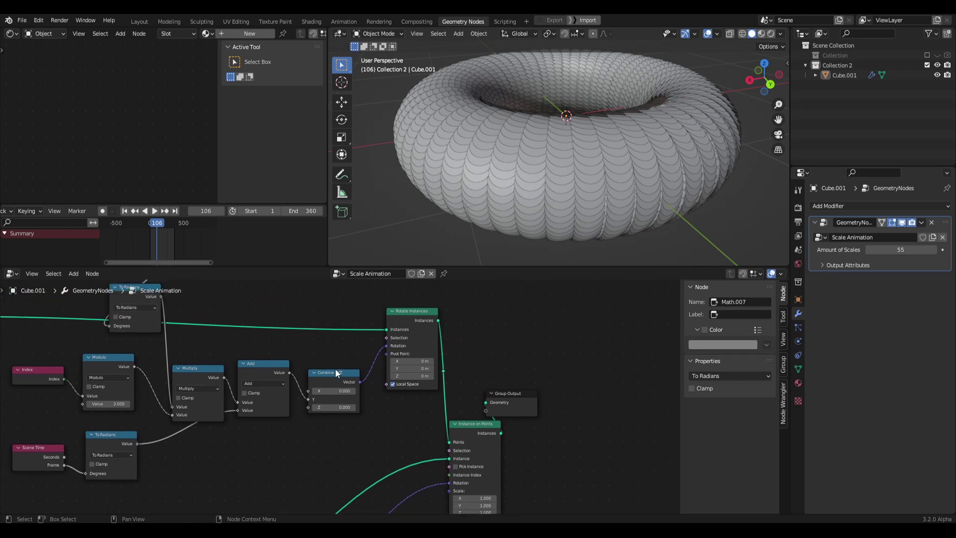
middle_click_drag(300, 435, 364, 447)
middle_click_drag(304, 369, 405, 458)
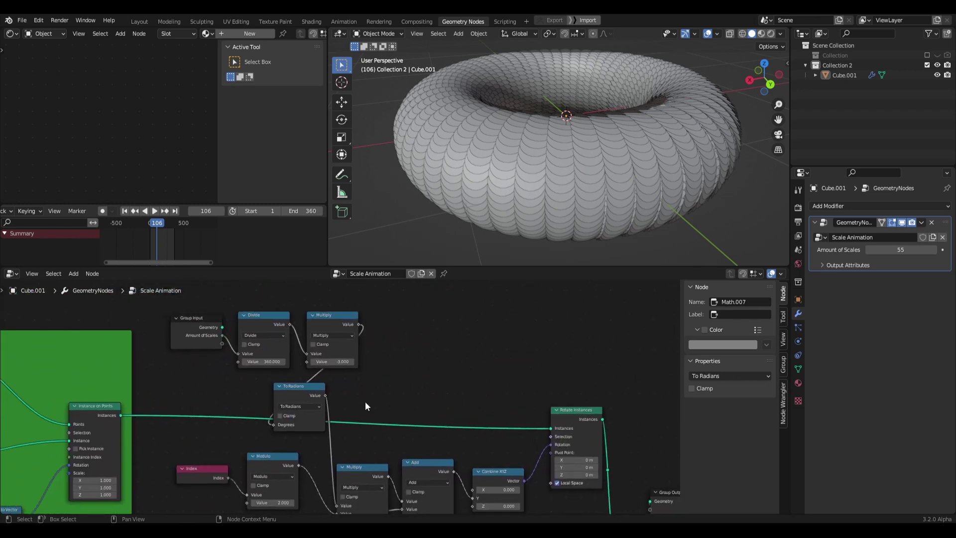
mouse_move(351, 363)
left_mouse_down()
mouse_move(314, 363)
mouse_move(333, 363)
left_mouse_up()
middle_click_drag(507, 413, 312, 493)
scroll(398, 359, "down", 1)
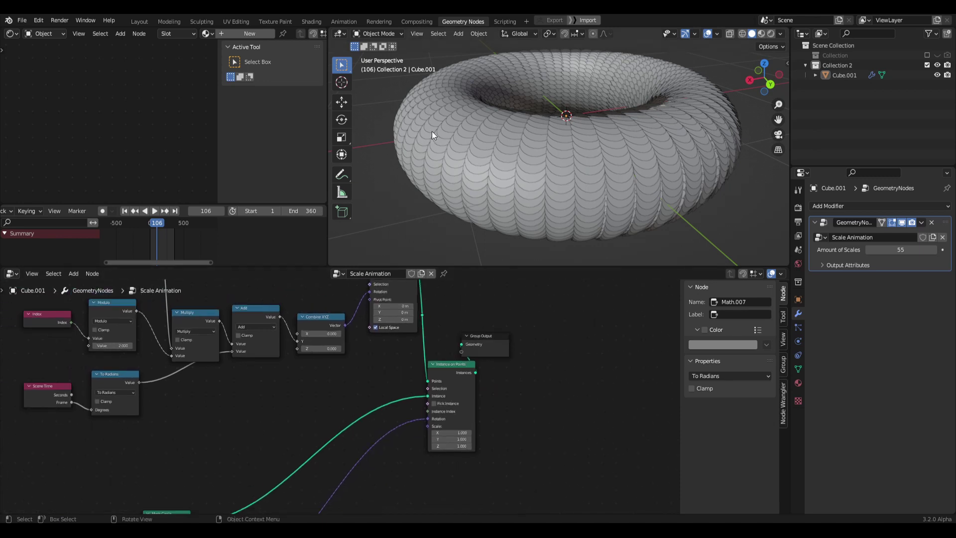
middle_click_drag(432, 131, 406, 195)
scroll(406, 196, "down", 3)
scroll(522, 157, "up", 3)
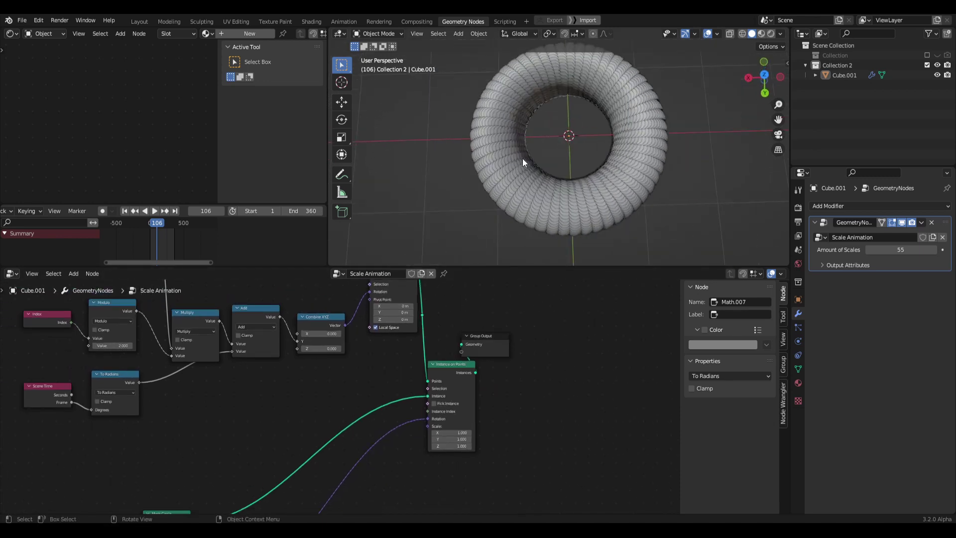
middle_click_drag(523, 158, 539, 107)
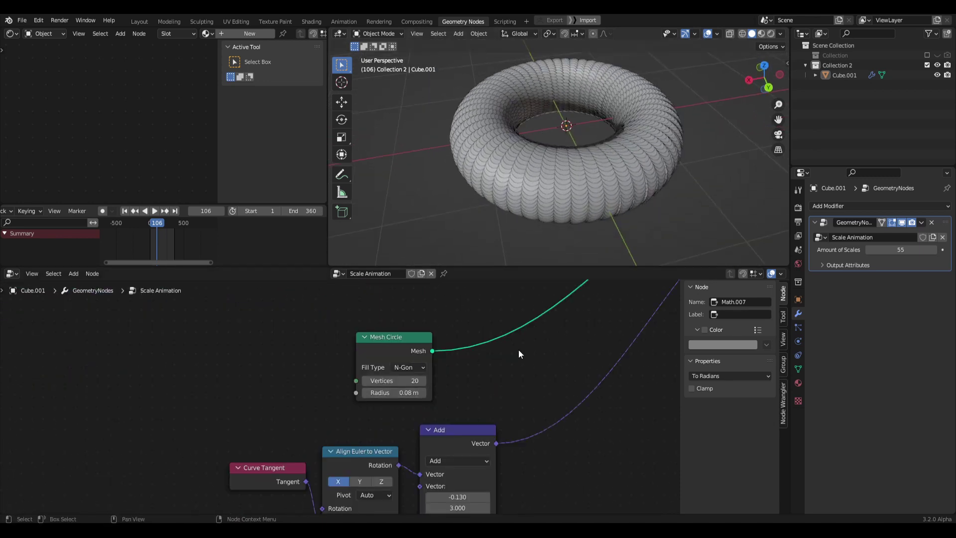
- Set the Mesh Circle node's Radius to 0.1 m
scroll(501, 371, "down", 1)
scroll(502, 376, "down", 6)
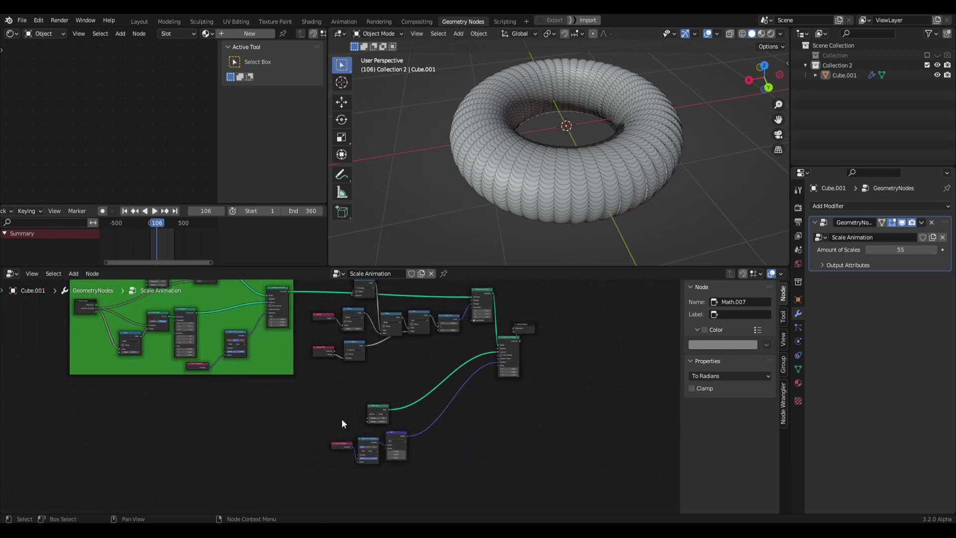
scroll(342, 419, "up", 8)
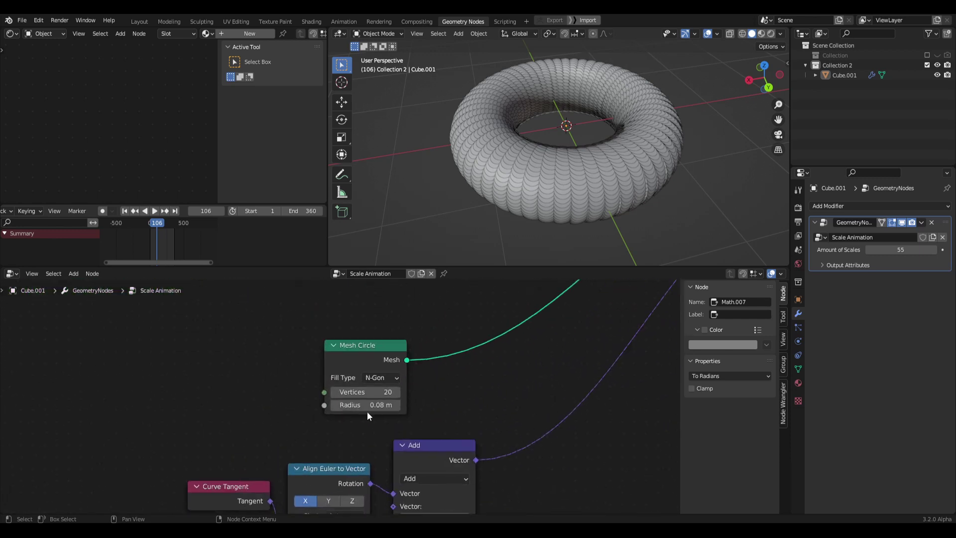
mouse_move(368, 405)
left_mouse_down("shift")
mouse_move(387, 405)
mouse_move(377, 404)
left_mouse_up("shift")
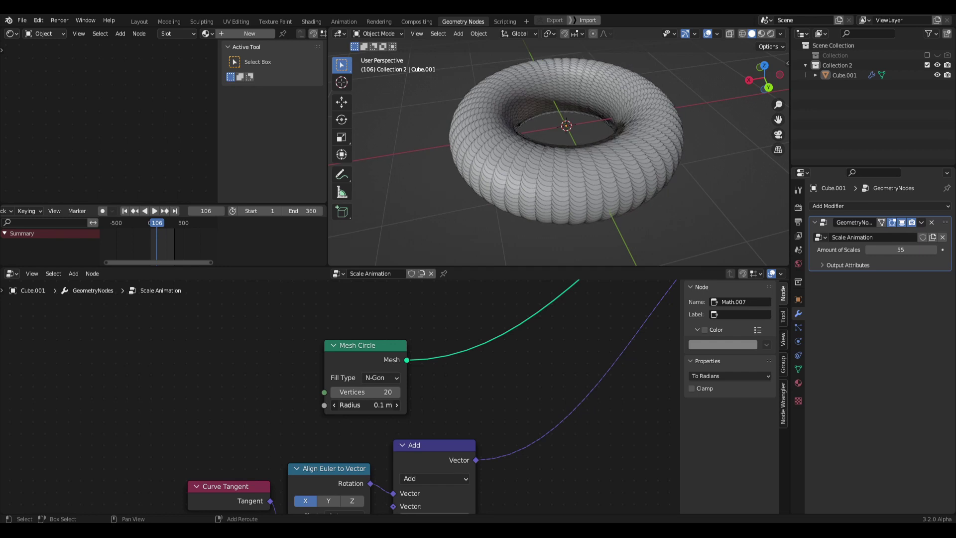
middle_click_drag(457, 386, 405, 419)
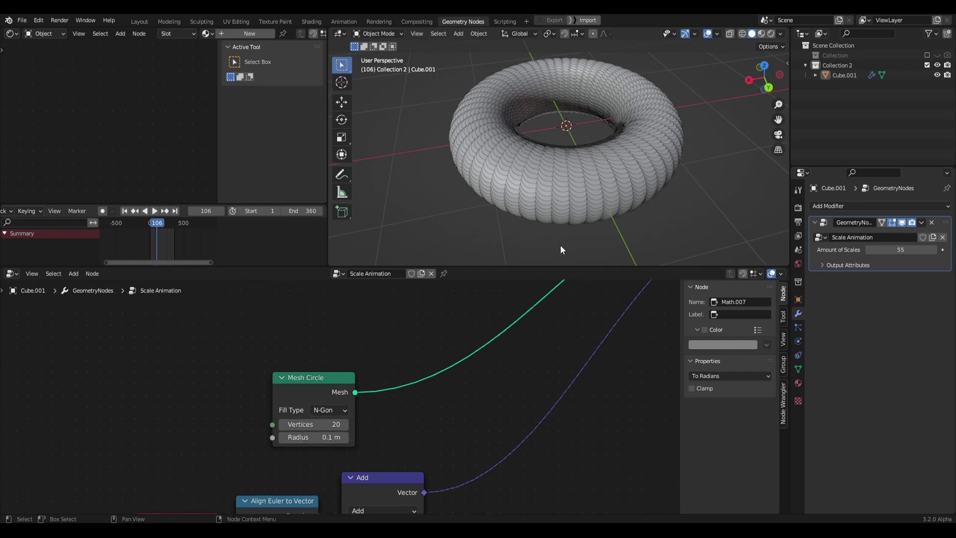
- Try fine-tuning the Y value of the vector Add node that follows Align Euler to Vector
middle_click_drag(560, 245, 605, 124)
middle_click_drag(369, 474, 411, 338)
scroll(412, 442, "up", 5)
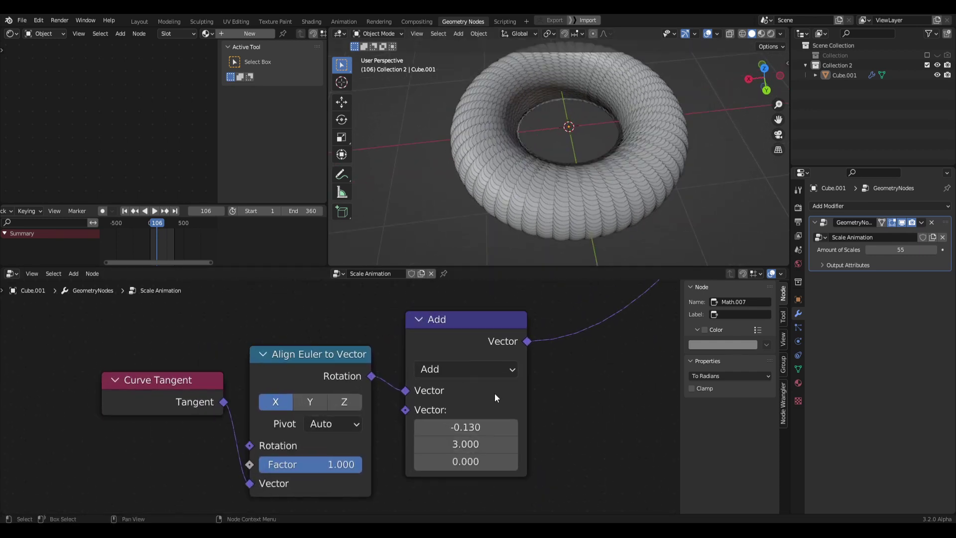
middle_click_drag(494, 393, 429, 390)
middle_click_drag(378, 364, 444, 364)
scroll(397, 416, "down", 6)
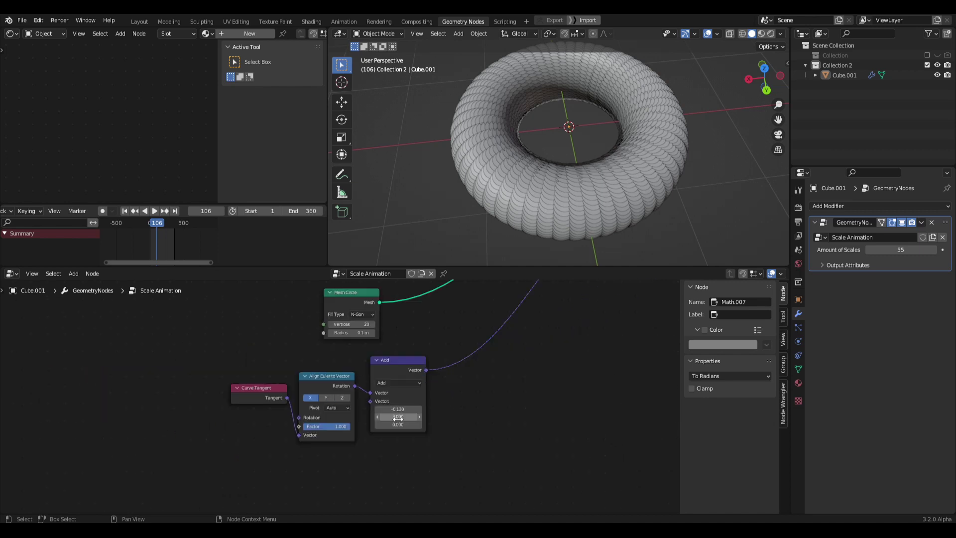
mouse_move(397, 416)
left_mouse_down("shift")
mouse_move(437, 416)
mouse_move(397, 417)
left_mouse_up("shift")
scroll(543, 205, "up", 1)
- Switch the 3D viewport to Material Preview shading and inspect the overlapping scales up close
middle_click_drag(544, 208, 564, 164)
scroll(569, 202, "up", 8)
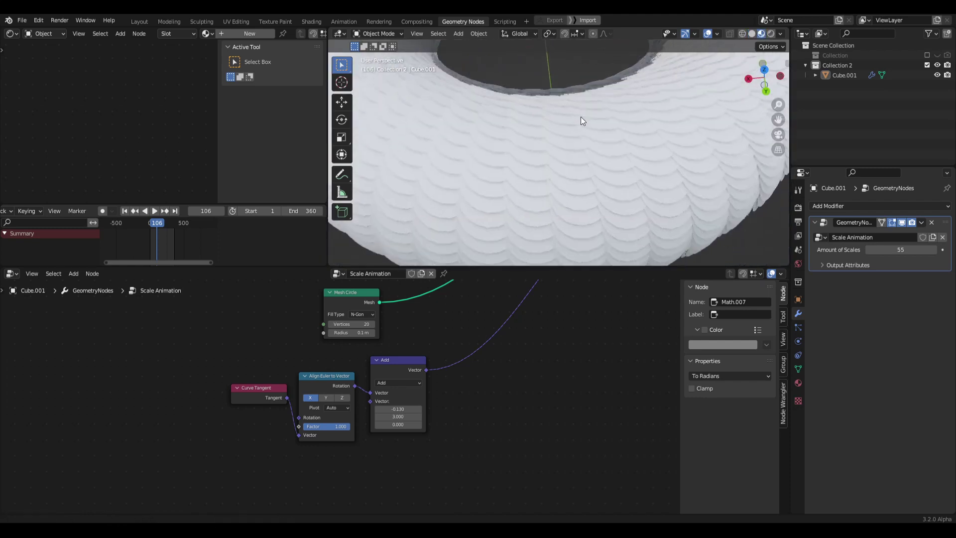
middle_click_drag(570, 105, 569, 140)
scroll(570, 139, "down", 3)
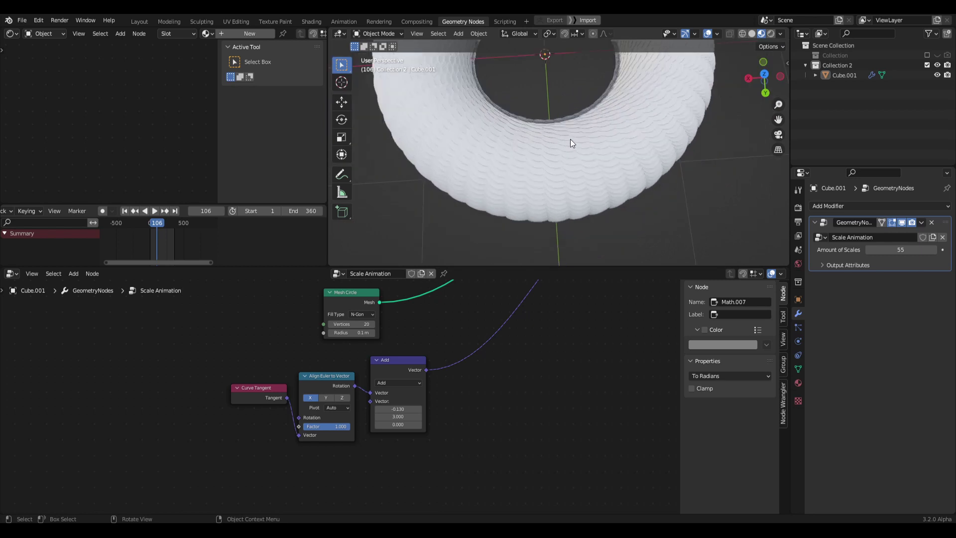
middle_click_drag(571, 199, 590, 124)
- Play the animation in Material Preview, orbit around the torus, and stop playback
key("space")
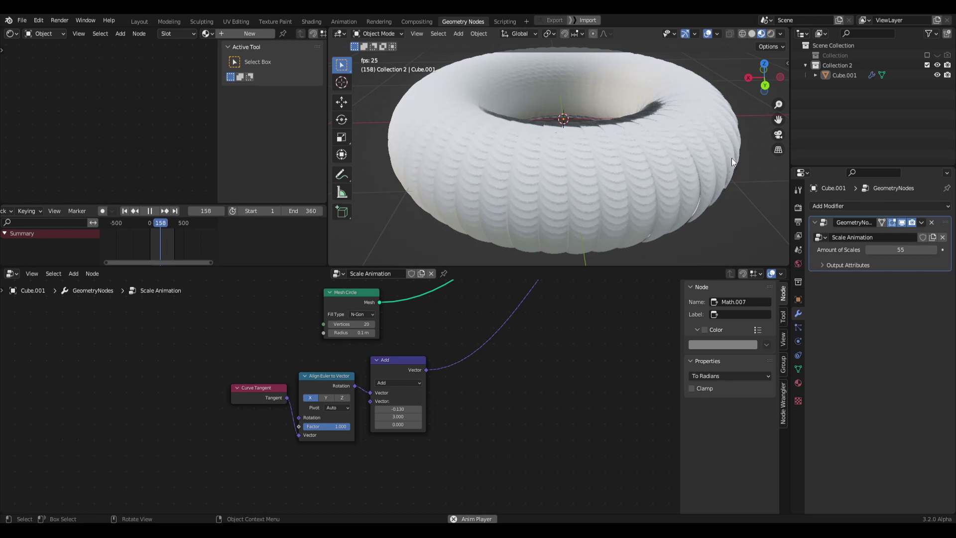
key("space")
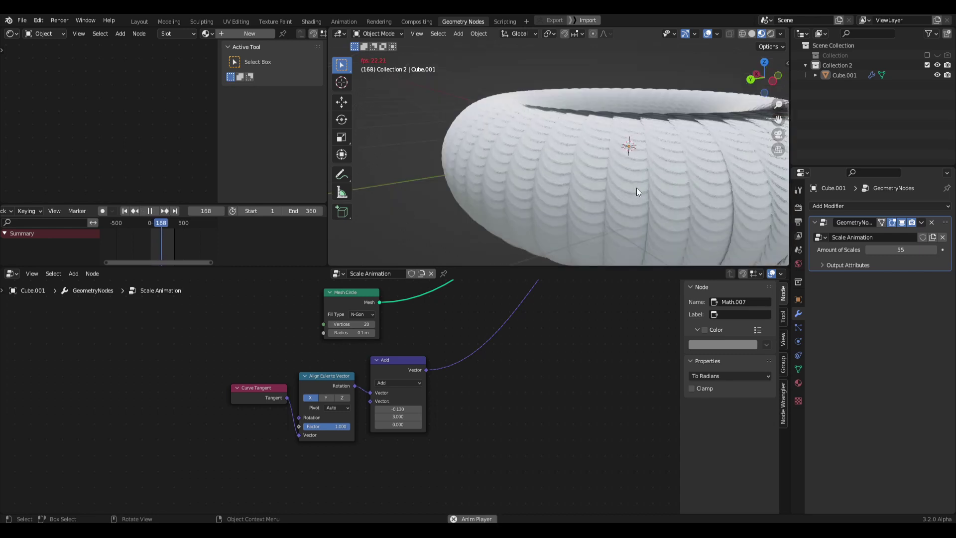
middle_click_drag(636, 187, 626, 184)
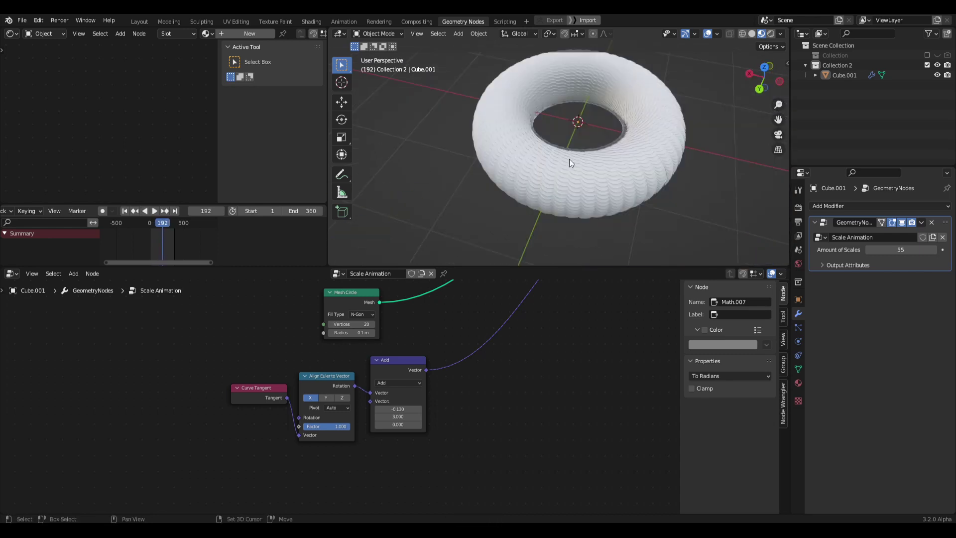
middle_click_drag(569, 159, 553, 187)
middle_click_drag(420, 154, 420, 105)
- Move the Mesh Circle, Curve Tangent, Align Euler to Vector and vector Add nodes together closer to the final Instance on Points node
middle_click_drag(575, 355, 512, 406)
scroll(510, 402, "down", 8)
middle_click_drag(455, 390, 536, 396)
left_click_drag(295, 444, 419, 358)
middle_click_drag(474, 410, 462, 471)
left_click_drag(369, 415, 418, 376)
- Move Group Output farther from the final Instance on Points node and insert a Realize Instances node on the link between them
middle_click_drag(592, 354, 519, 415)
left_click(503, 366)
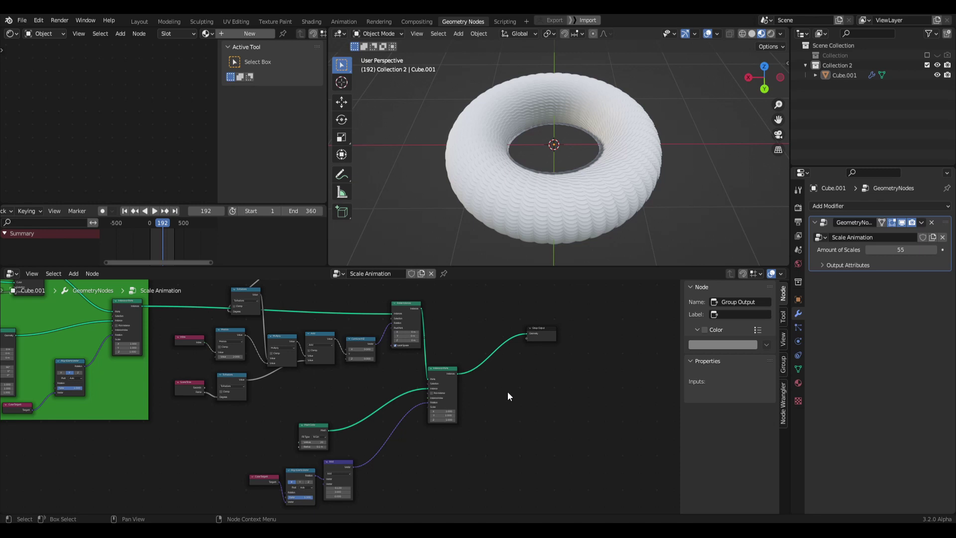
middle_click_drag(507, 391, 527, 395)
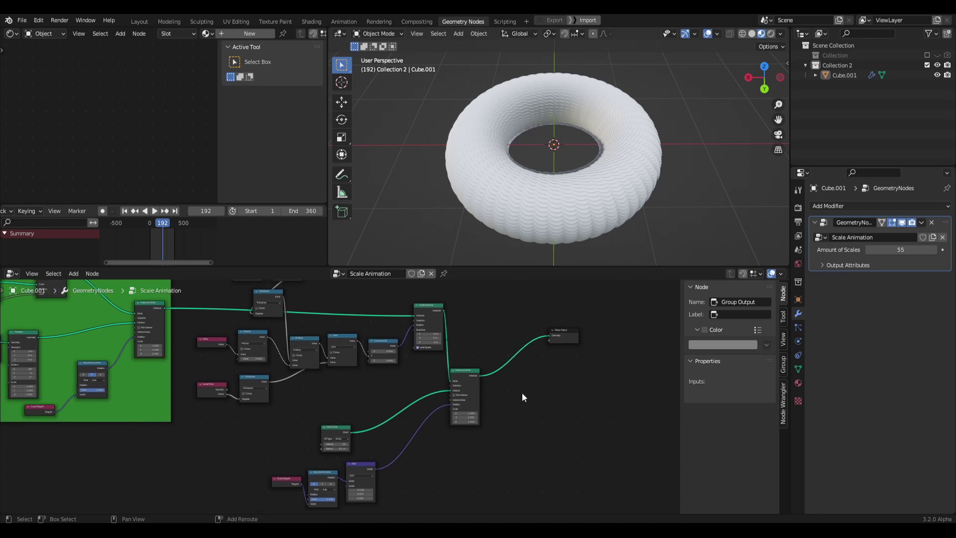
key("shift+a")
key("shift+a")
type("realiz")
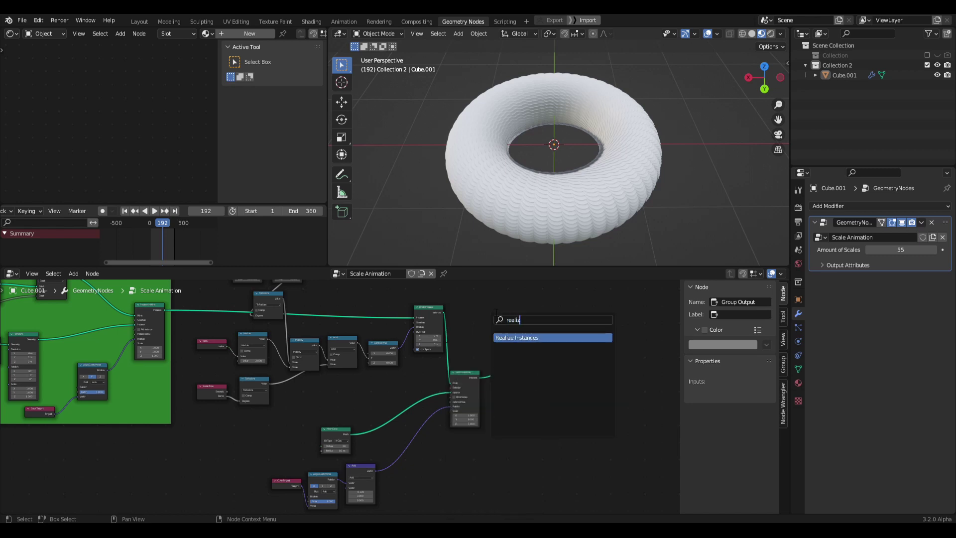
key("Return")
left_click(497, 343)
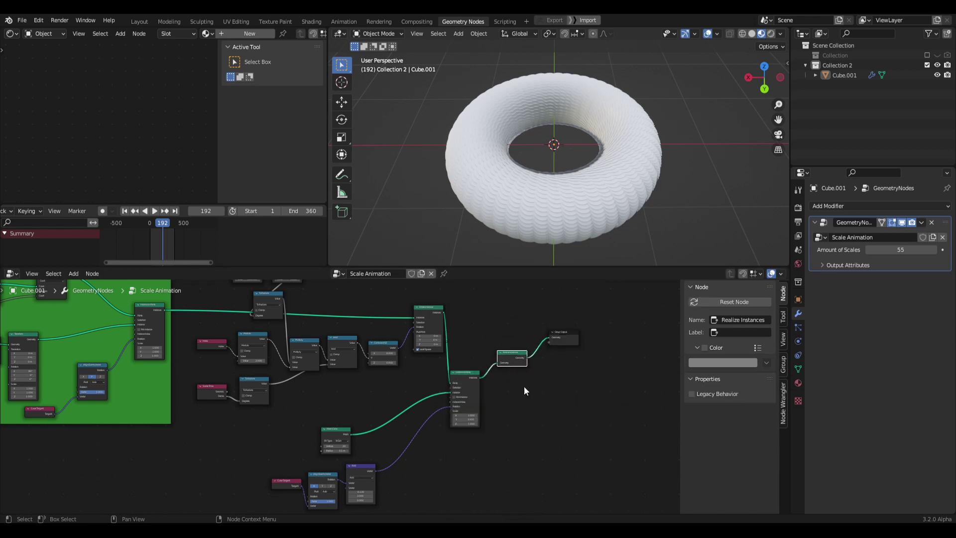
- Move Group Output farther from Realize Instances and insert a Set Material node on the link between them
scroll(524, 386, "up", 3)
middle_click_drag(524, 386, 419, 431)
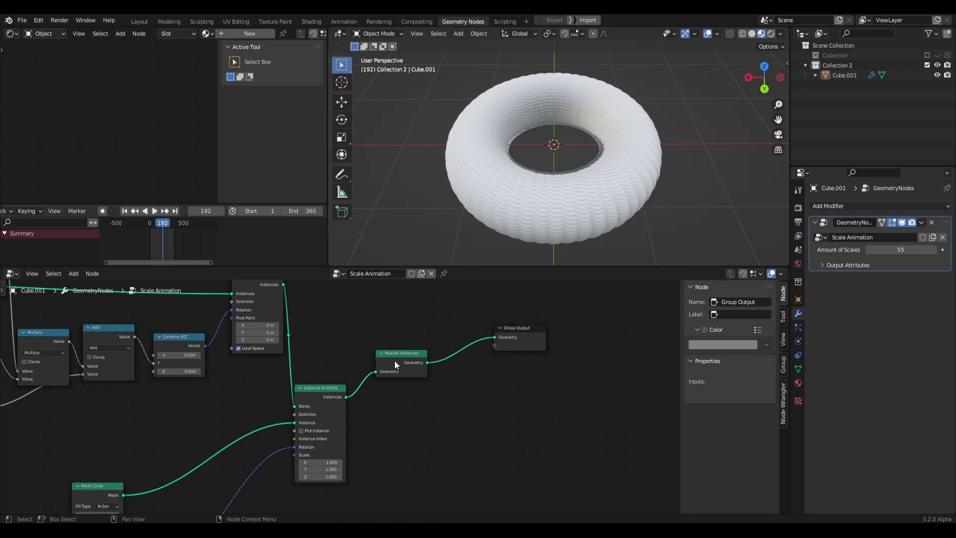
left_click_drag(530, 339, 563, 351)
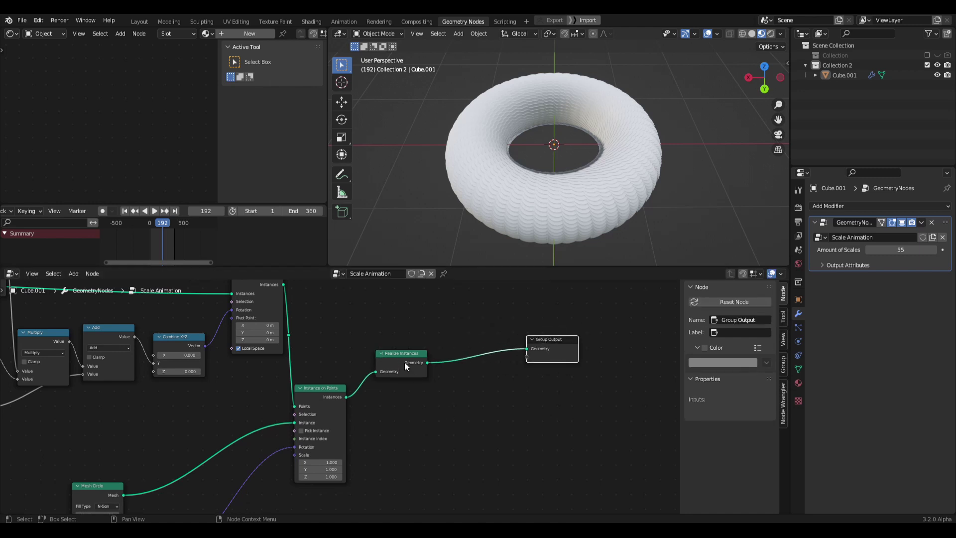
key("shift+a")
left_click(453, 317)
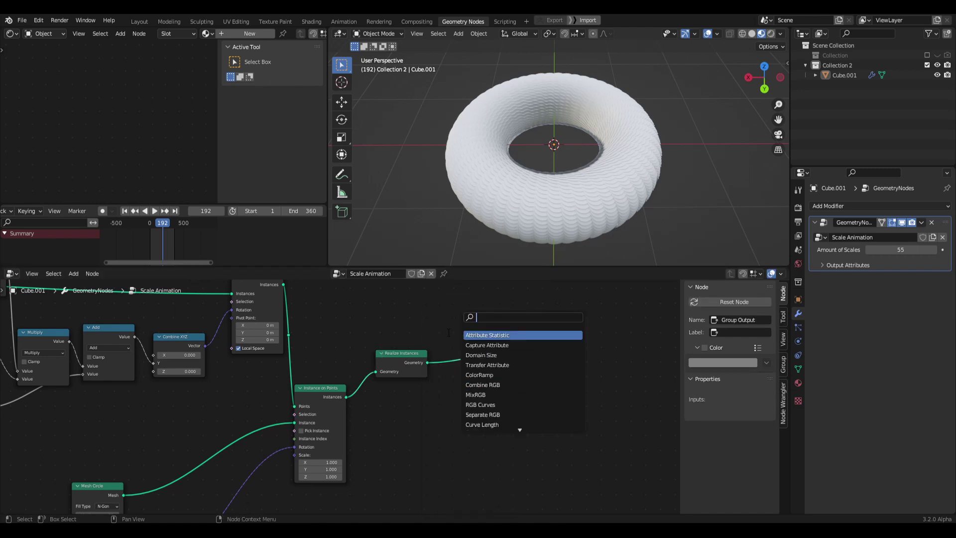
type("set ma")
key("Return")
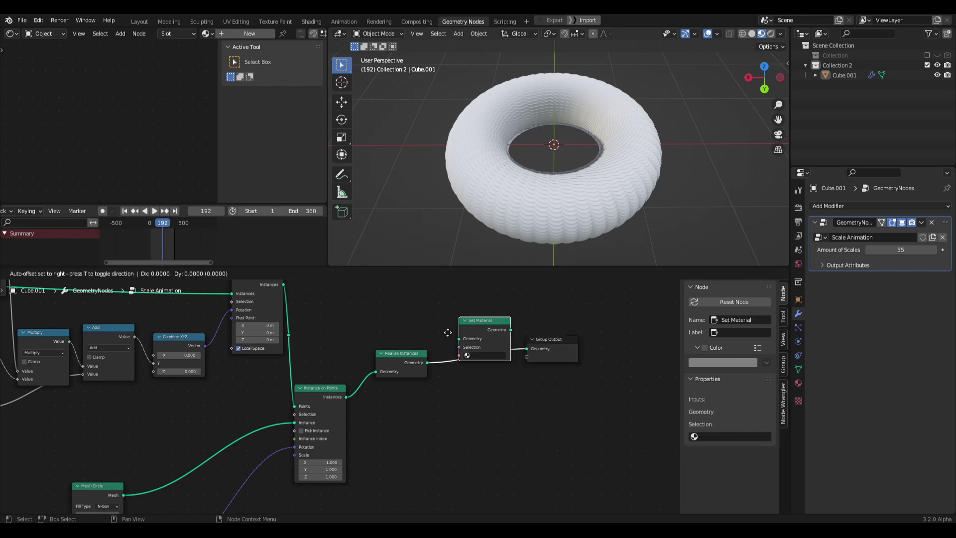
left_click(446, 344)
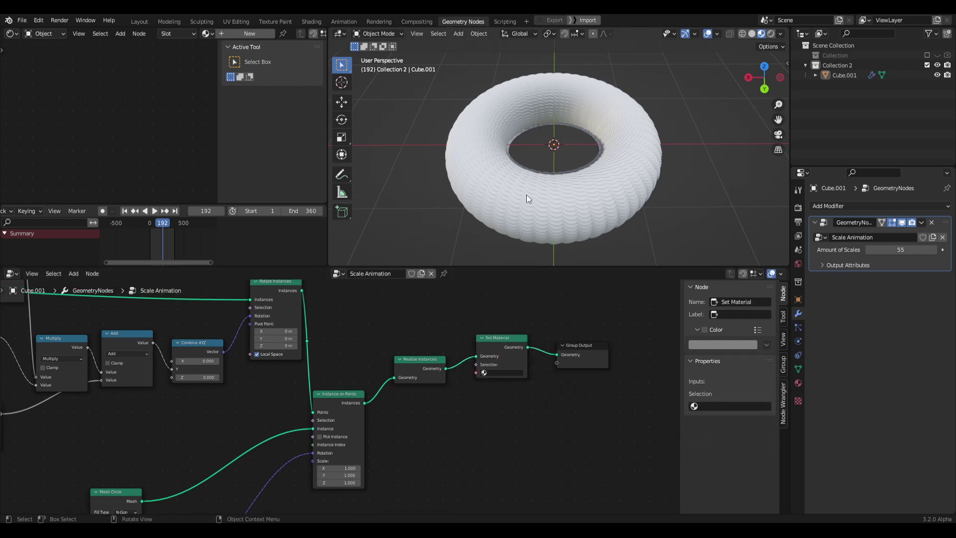
- Select the scale torus in the viewport and rename the object "Scale Animation"
left_click(447, 164)
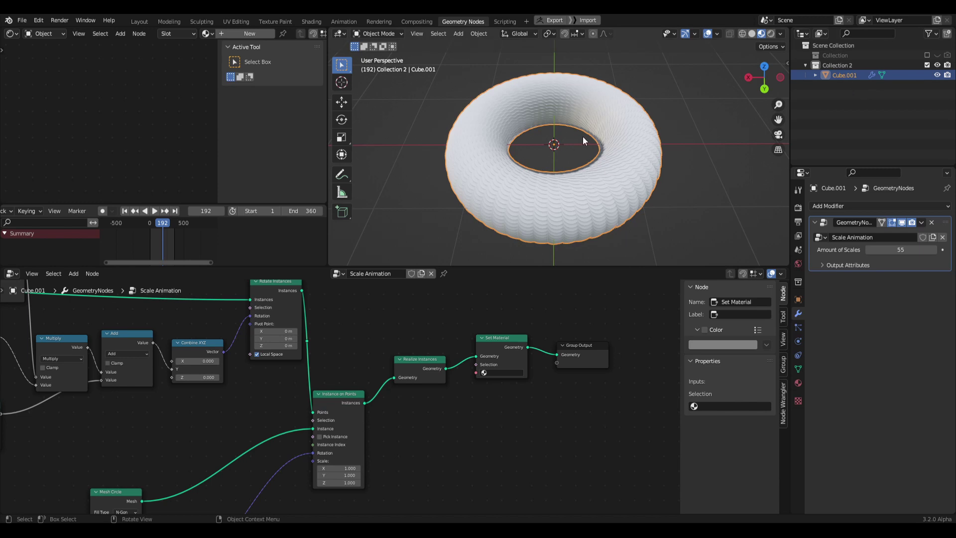
key("F2")
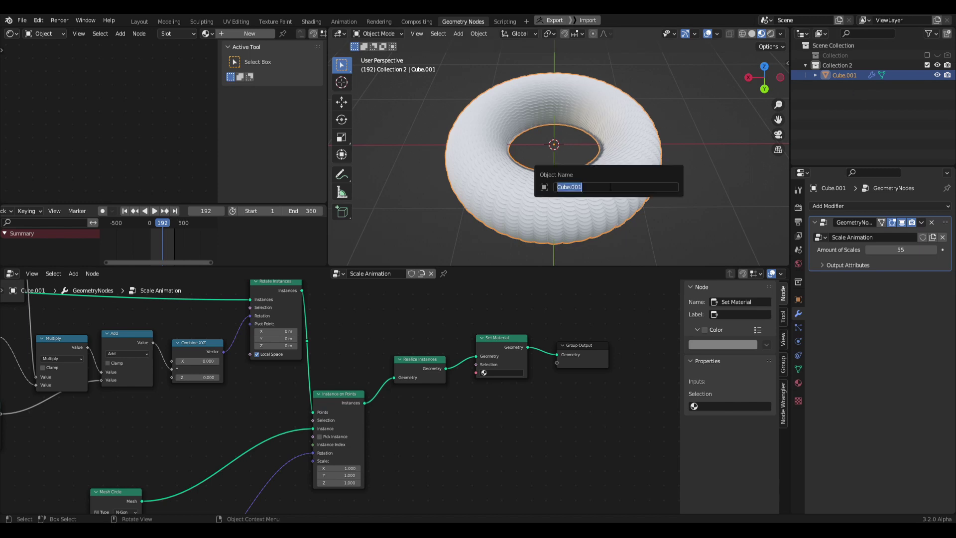
type("Scale Animation")
key("Return")
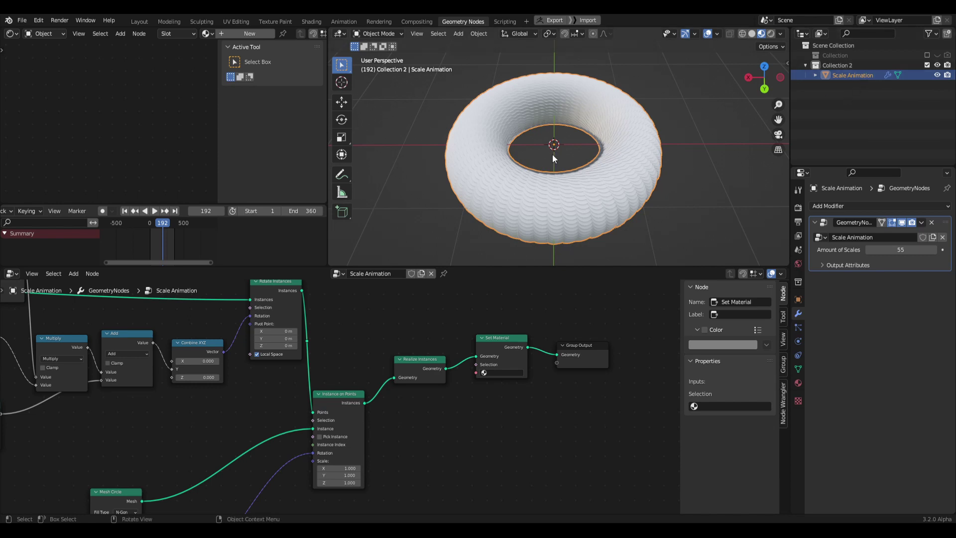
- Create a new material for the torus and keep the Shader Editor as that area's editor type
left_click(244, 33)
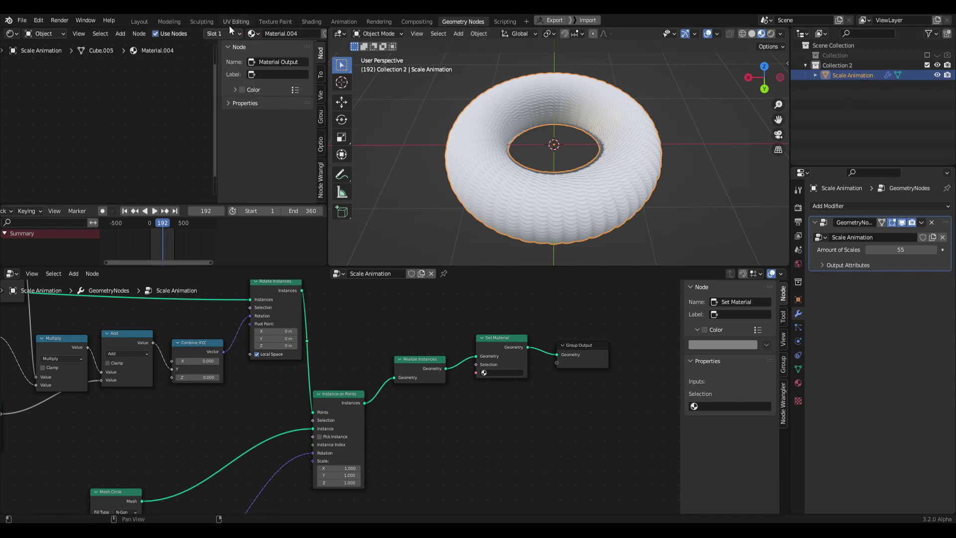
left_click(11, 34)
left_click(10, 34)
left_click(10, 34)
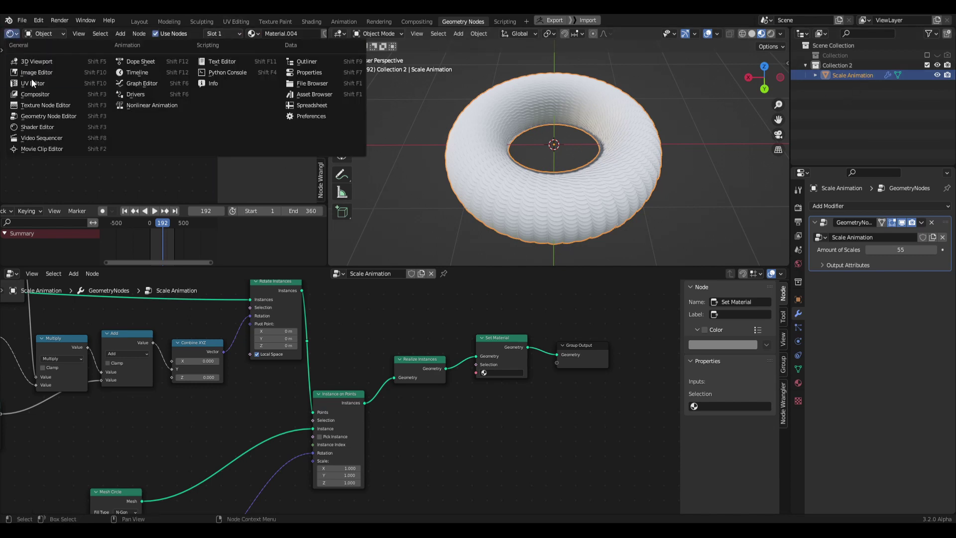
left_click(75, 127)
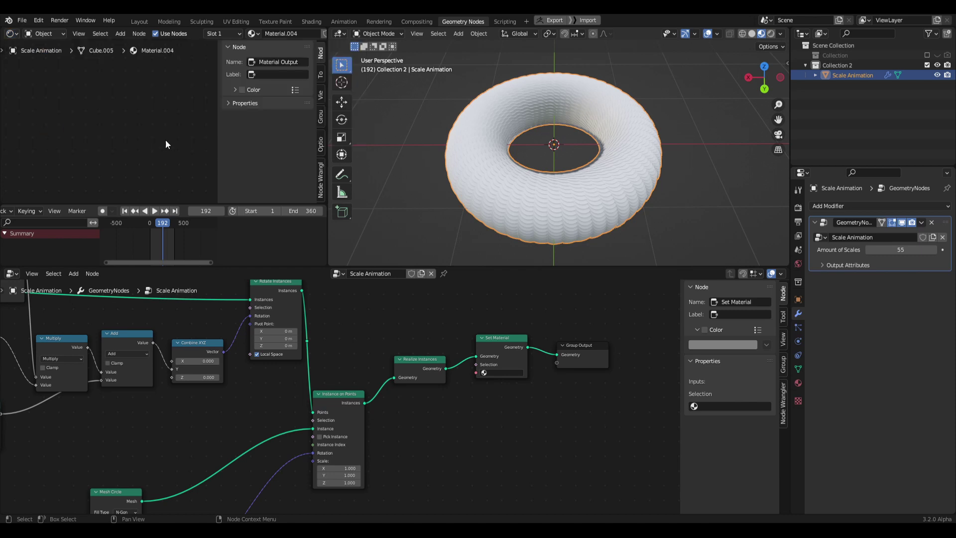
- Switch to the Shading workspace, use Solid viewport shading and show the viewport overlays around the torus
left_click(311, 22)
left_click(740, 34)
key("KP_0")
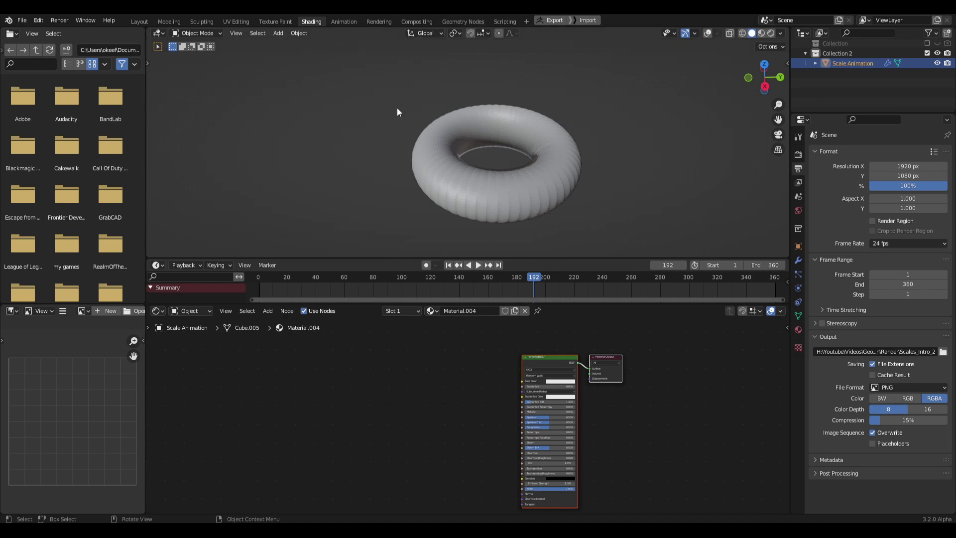
mouse_move(429, 172)
middle_mouse_down()
mouse_move(525, 169)
mouse_move(447, 195)
mouse_move(435, 181)
middle_mouse_up()
key("shift+alt+z")
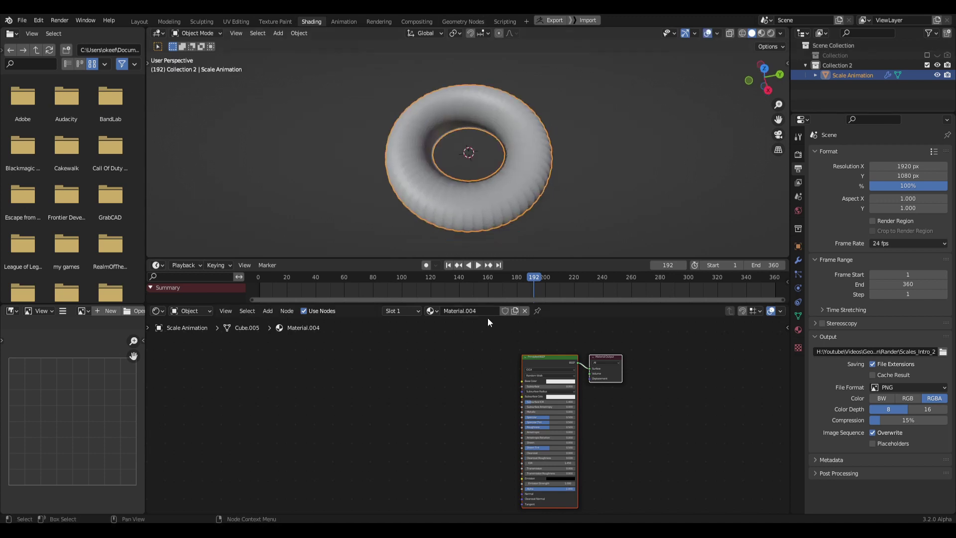
- Rename the torus material "Scales Tutorial" and bring its Principled BSDF and Material Output nodes into view
left_click(459, 311)
type("Scales Tuto")
key("Return")
middle_click_drag(492, 367, 436, 359)
left_click(432, 379)
scroll(429, 379, "up", 2)
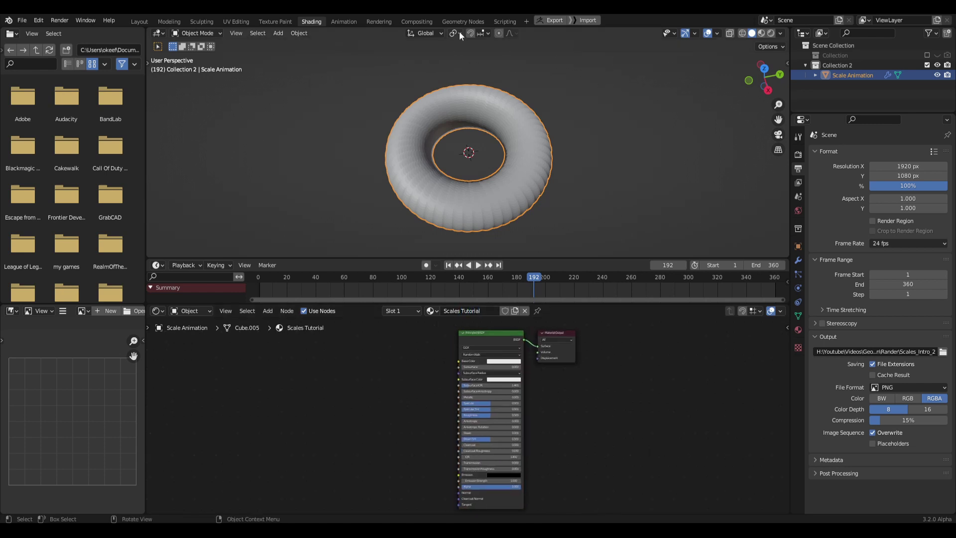
middle_click_drag(396, 395, 410, 396)
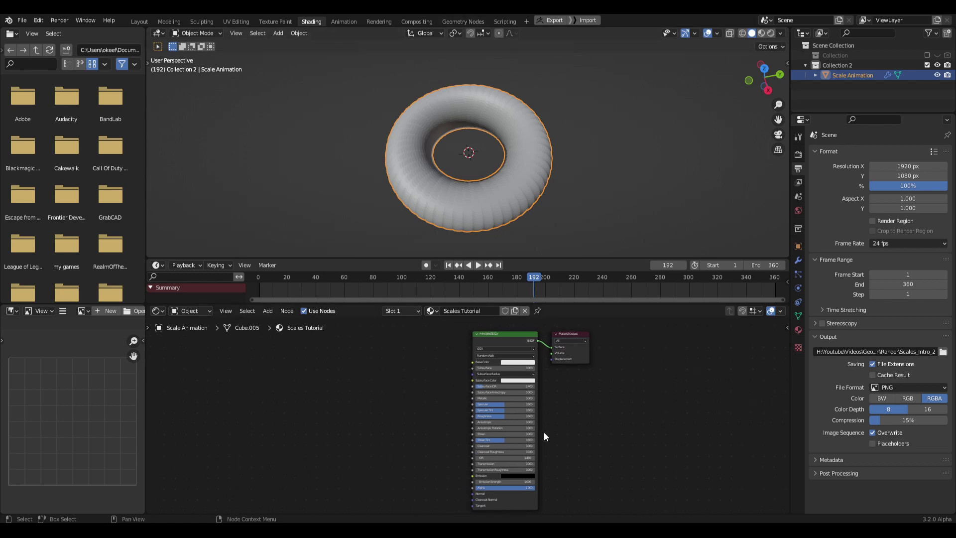
mouse_move(386, 387)
middle_mouse_down()
mouse_move(425, 395)
mouse_move(397, 384)
middle_mouse_up()
scroll(397, 384, "down", 1)
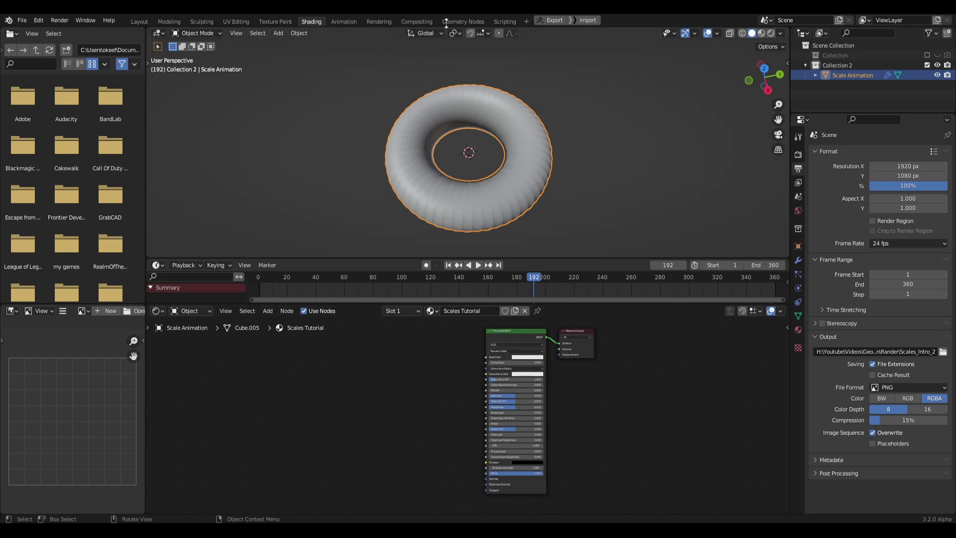
- Return to the Geometry Nodes workspace and move the Group Output node well below the Set Material node
left_click(463, 21)
middle_click_drag(455, 424, 484, 410)
left_click_drag(627, 347, 558, 395)
scroll(486, 450, "down", 1)
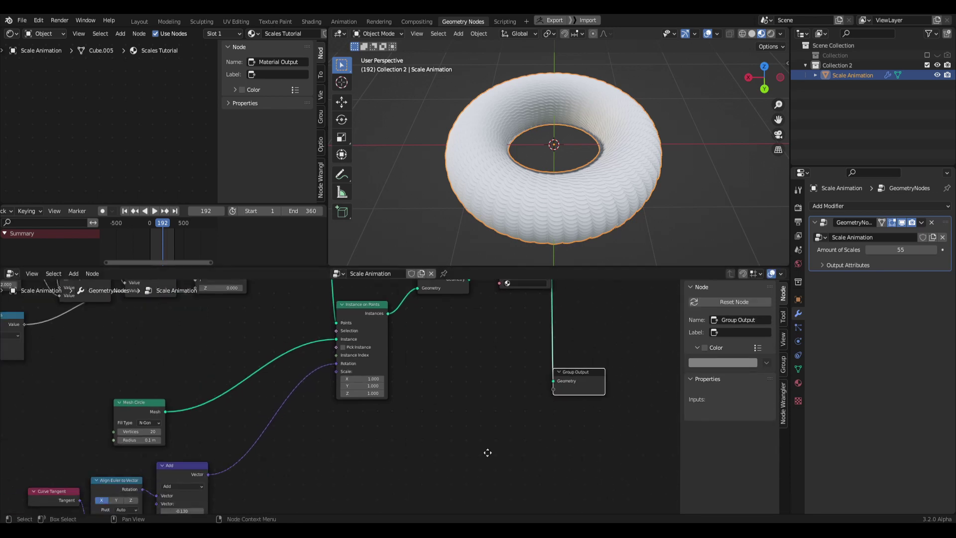
- Add a Random Value node and connect its Value output to a new socket on Group Output
key("shift+a")
type("random")
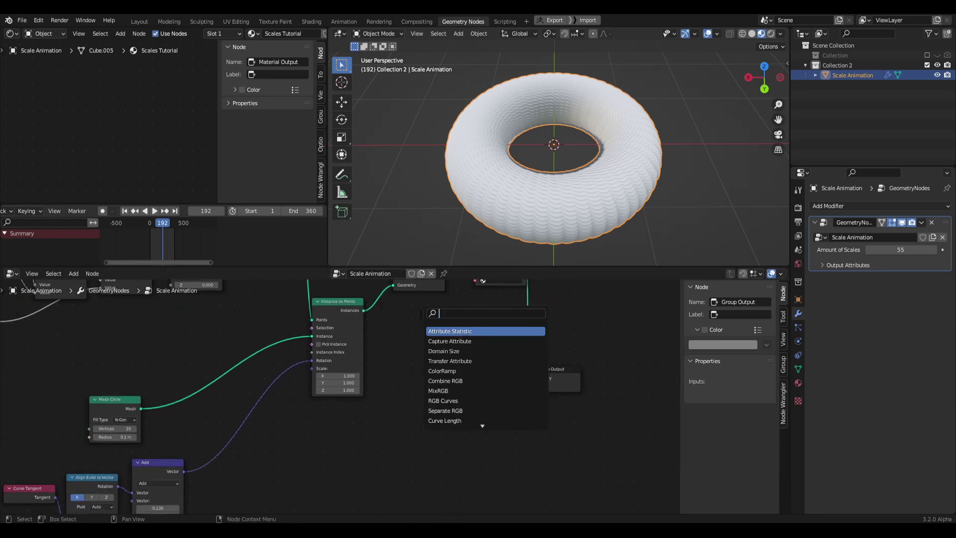
key("Return")
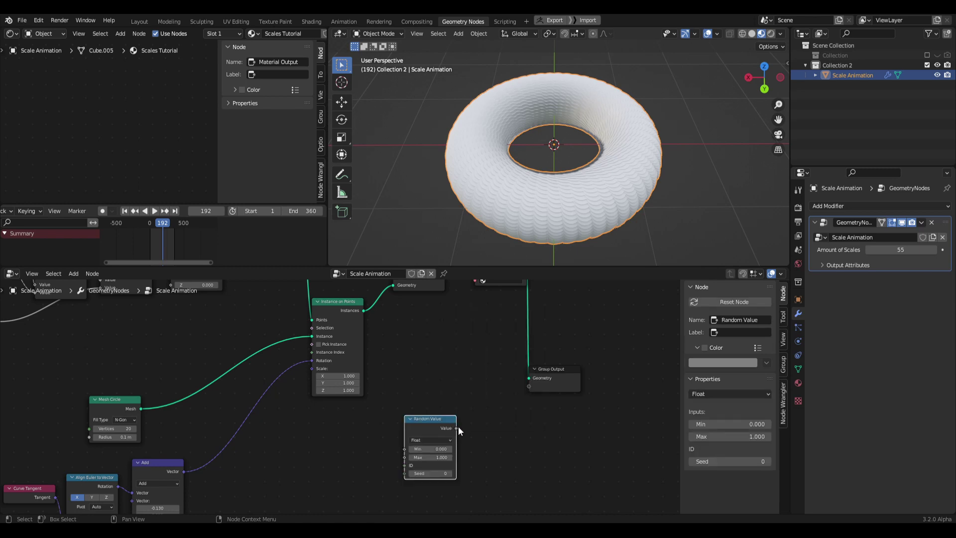
left_click_drag(457, 427, 530, 384)
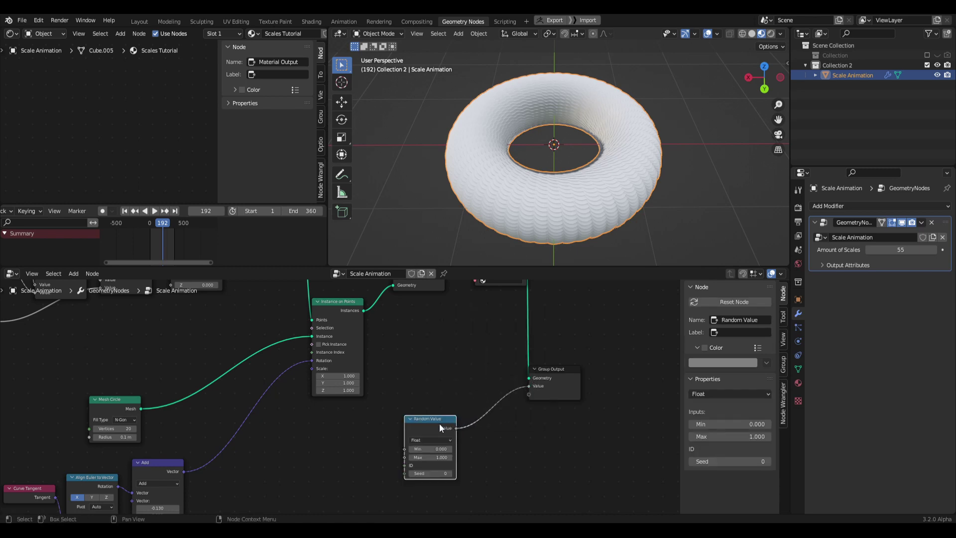
left_click_drag(440, 427, 456, 413)
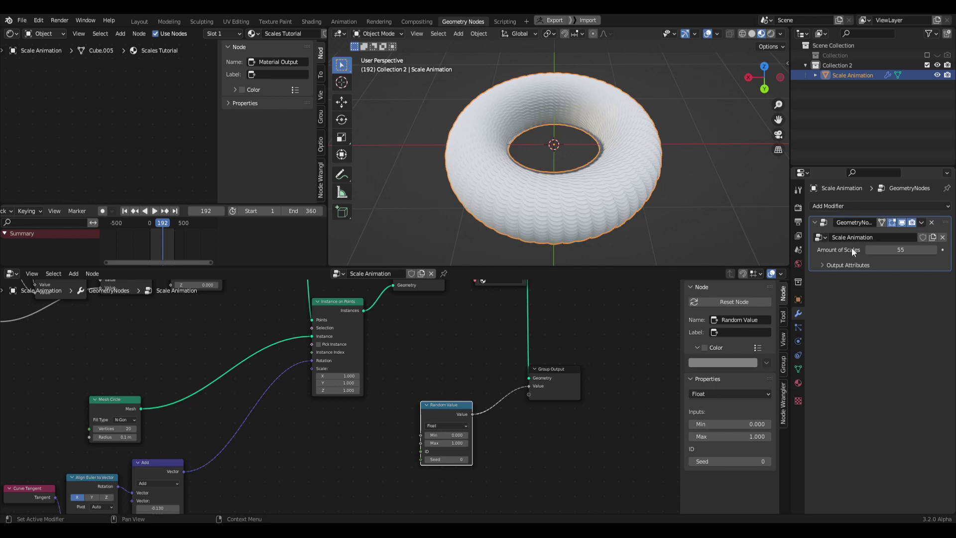
- Expand the modifier's Output Attributes and display the settings of the node group's Value output
left_click(827, 266)
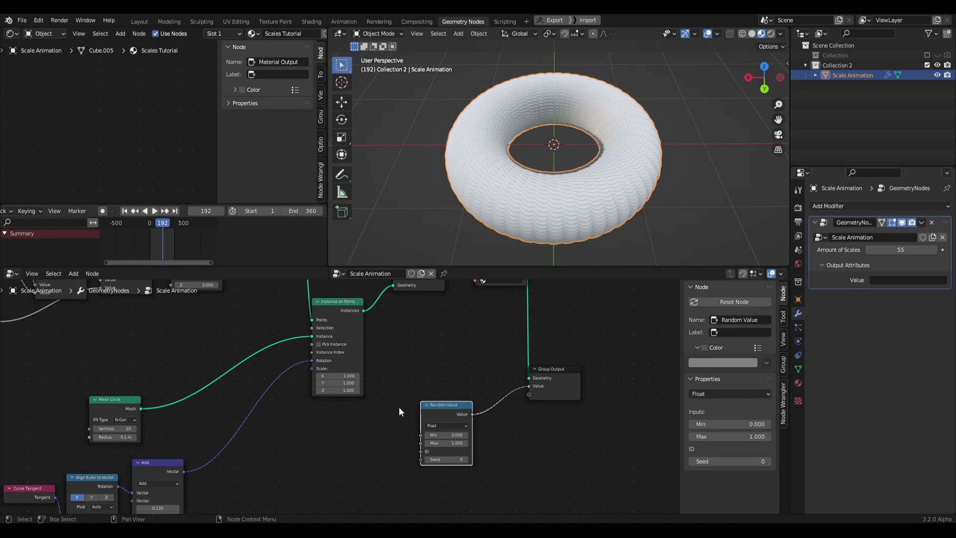
left_click_drag(441, 408, 442, 391)
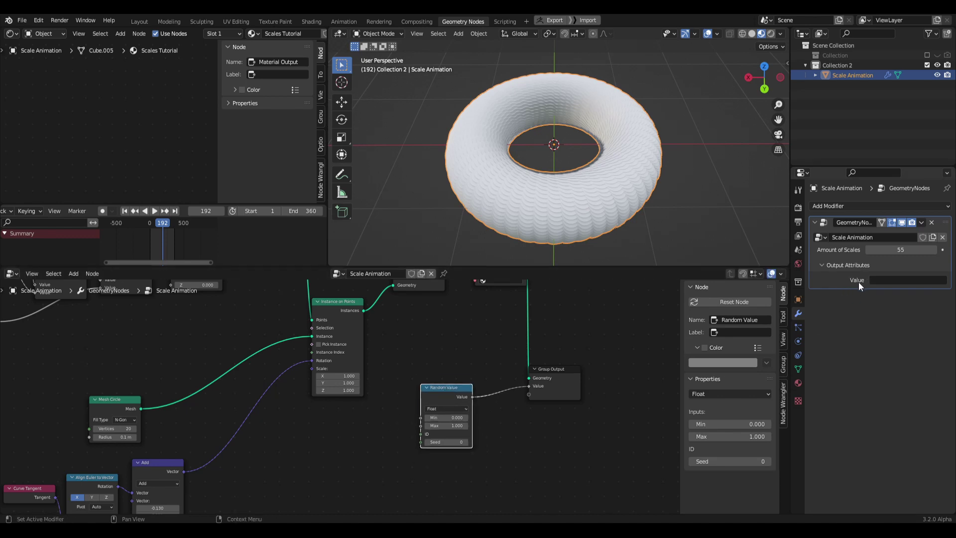
left_click(785, 366)
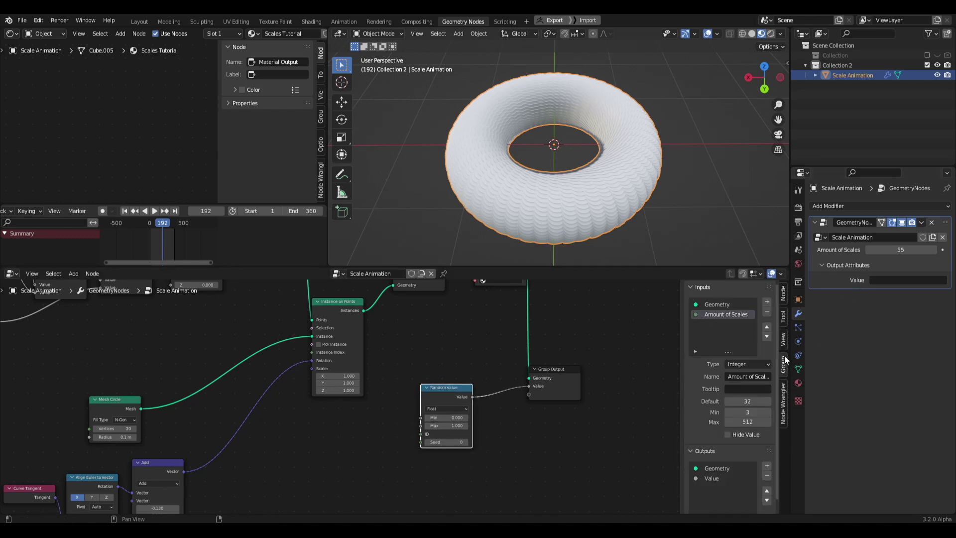
scroll(725, 396, "down", 1)
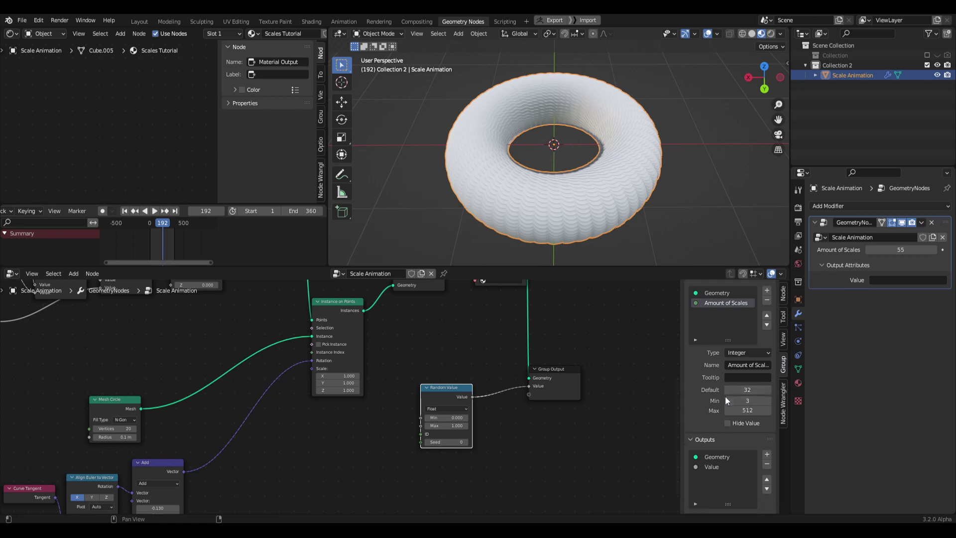
left_click(711, 467)
scroll(719, 468, "down", 5)
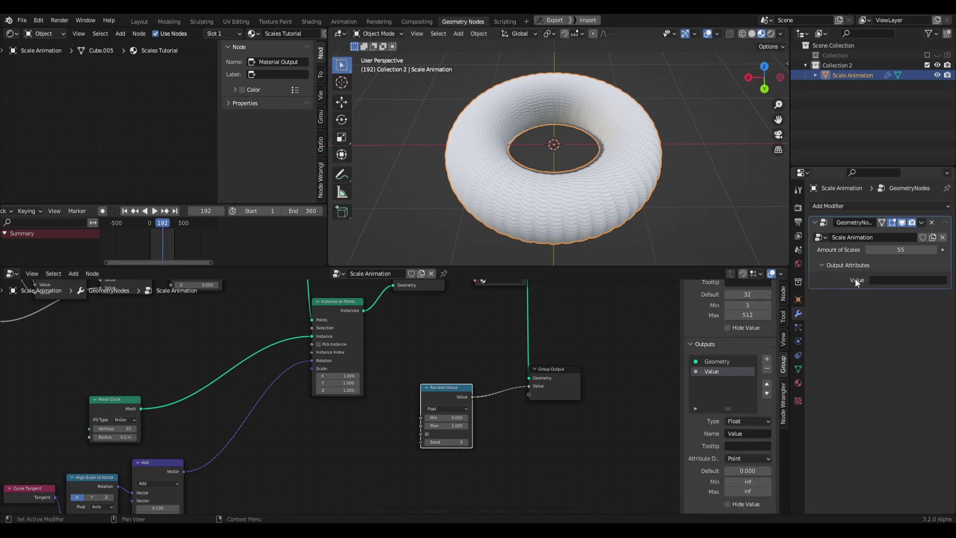
- Name the modifier's Value output attribute "Scale Faces"
left_click(886, 280)
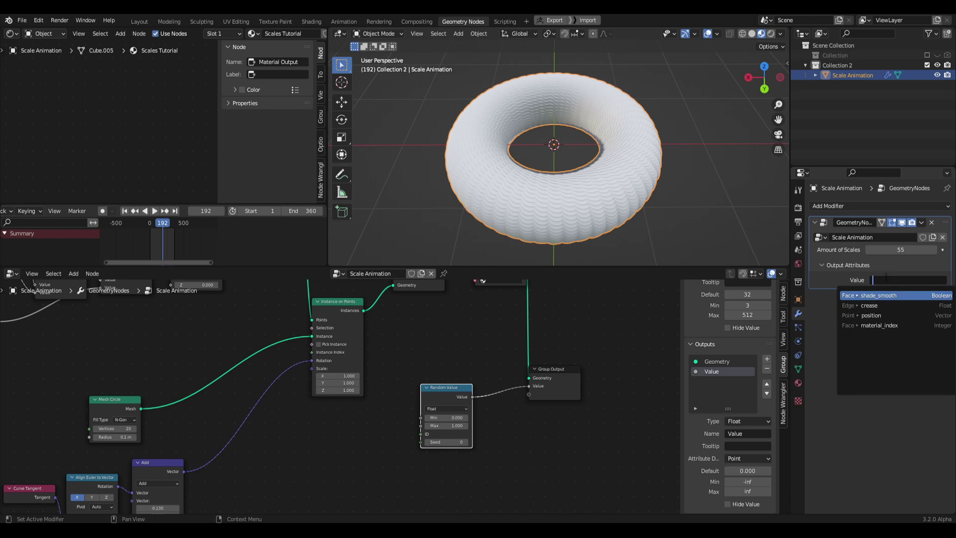
type("Scale Faces")
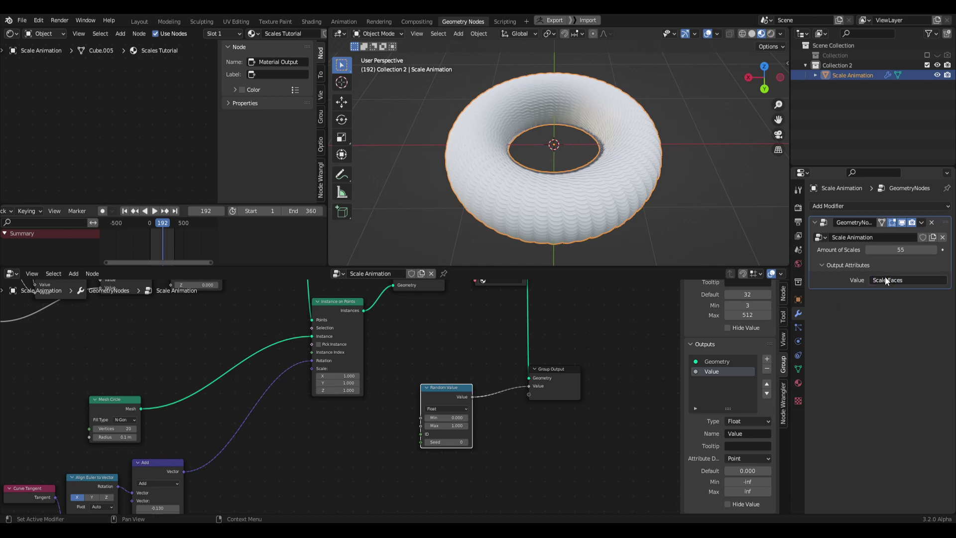
key("ctrl+a")
left_click(900, 280)
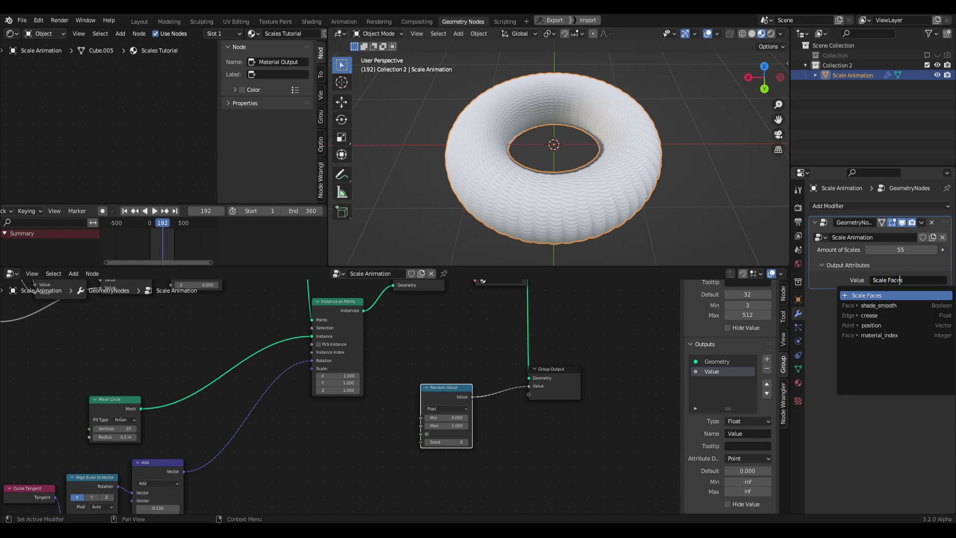
key("Return")
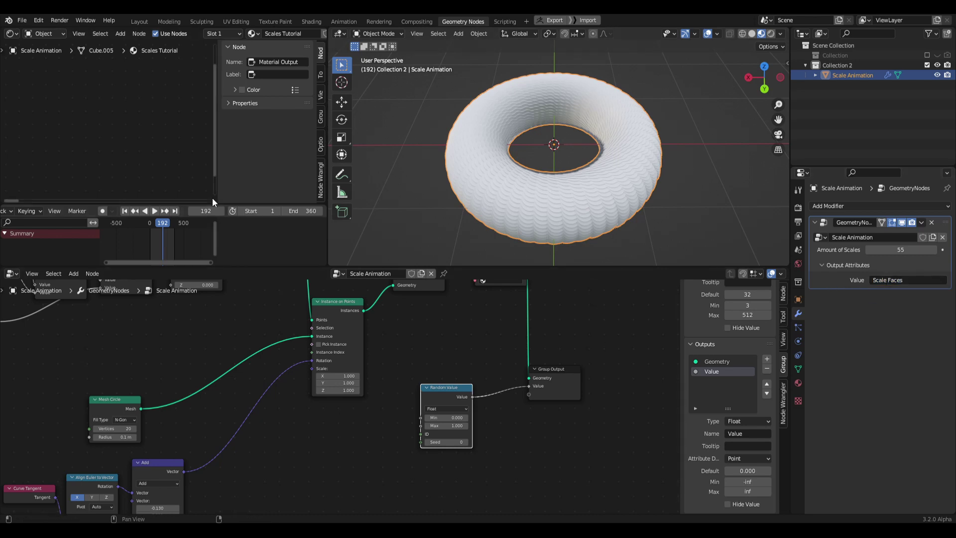
left_click(892, 281)
left_click(892, 281)
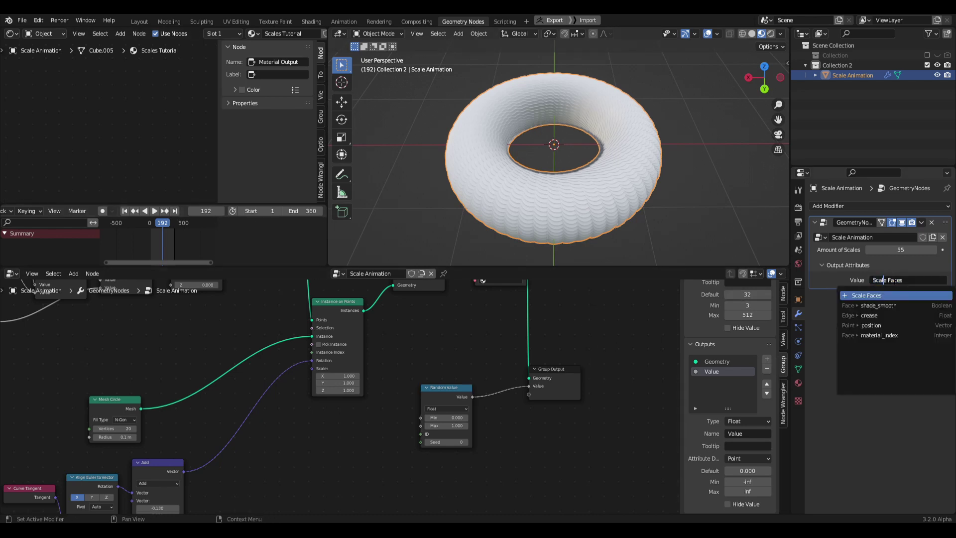
left_click(841, 275)
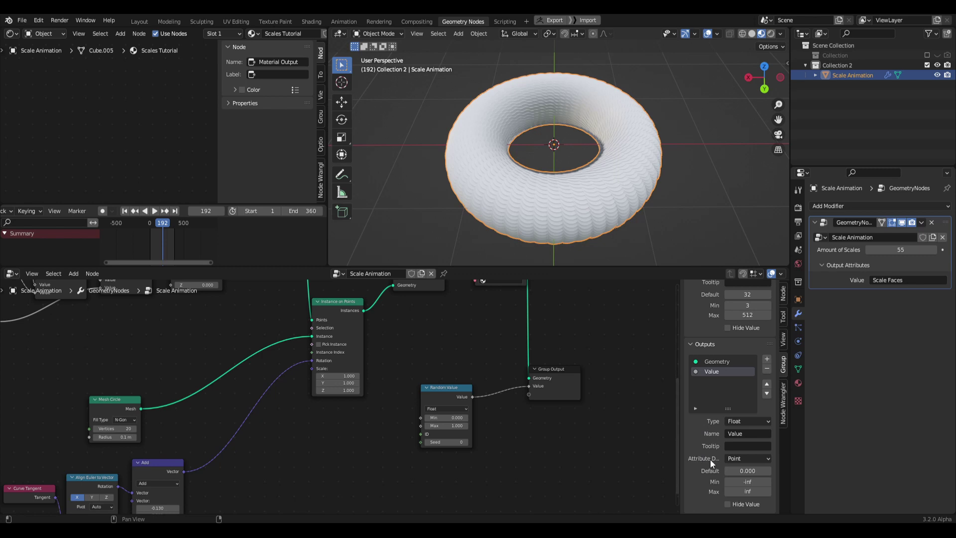
- Set the attribute domain of the group's Value output to Face
left_click(749, 458)
left_click(749, 461)
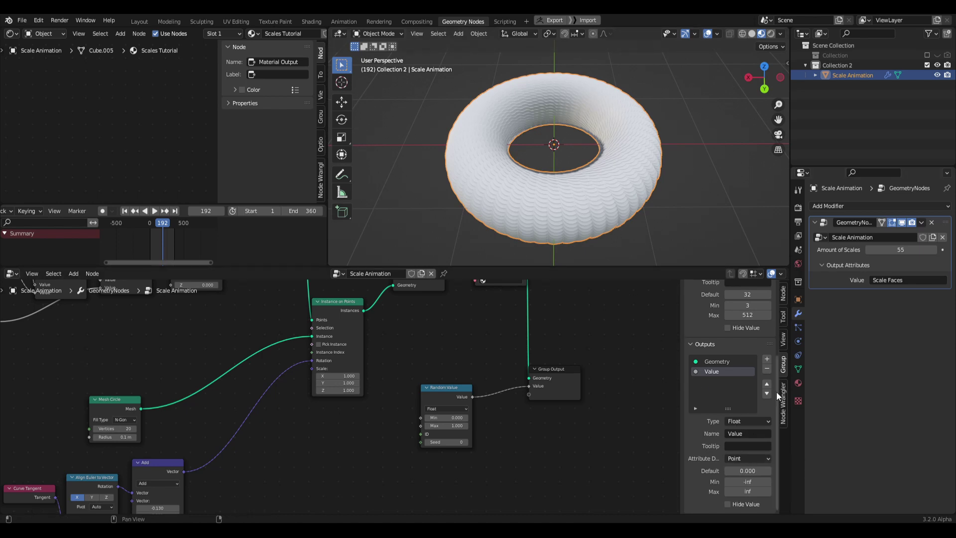
left_click(747, 460)
left_click(752, 426)
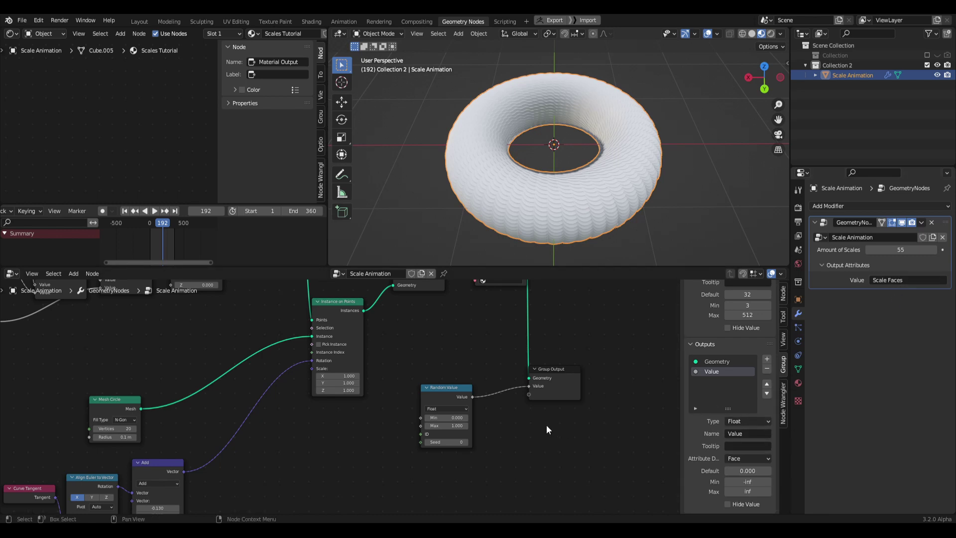
middle_click_drag(312, 441, 520, 493)
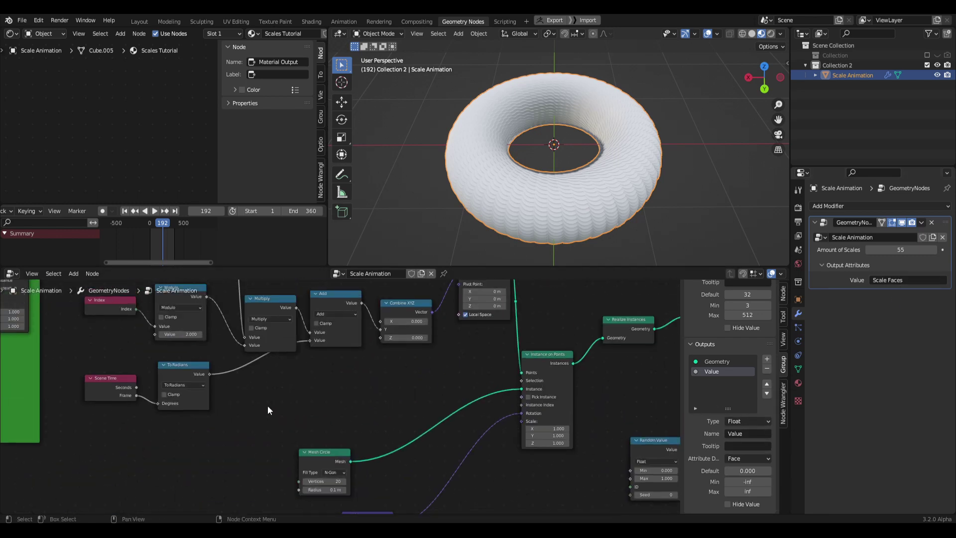
- Connect the Scene Time node's Frame output to a new socket on Group Output
middle_click_drag(268, 406, 372, 390)
scroll(372, 390, "down", 3)
left_click_drag(250, 373, 272, 380)
middle_click_drag(317, 411, 161, 407)
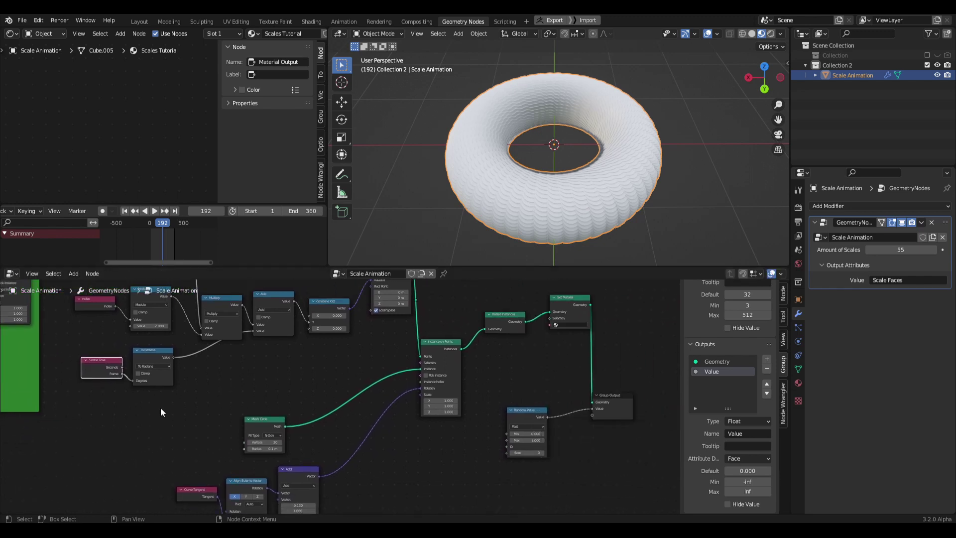
mouse_move(358, 415)
middle_mouse_down()
mouse_move(391, 406)
mouse_move(372, 406)
middle_mouse_up()
left_click(151, 375)
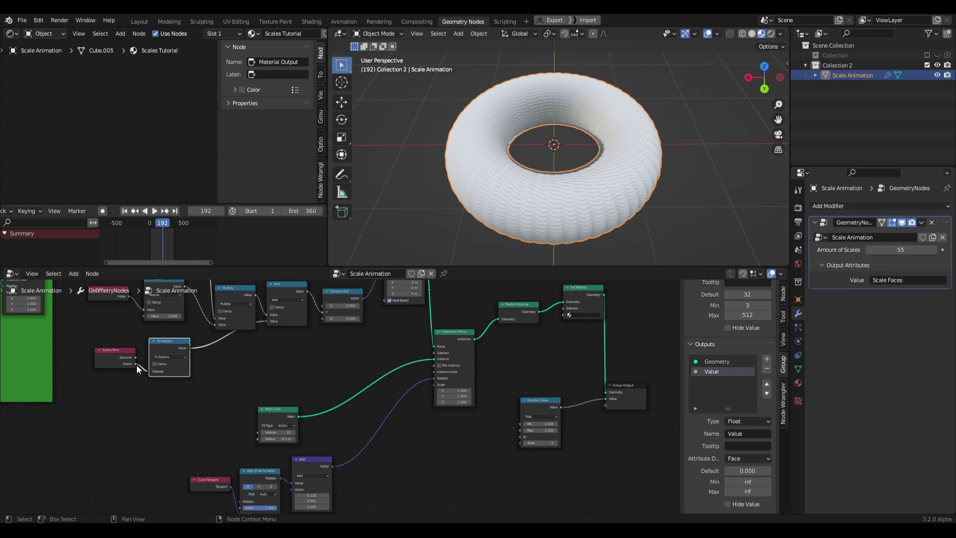
left_click_drag(135, 364, 606, 406)
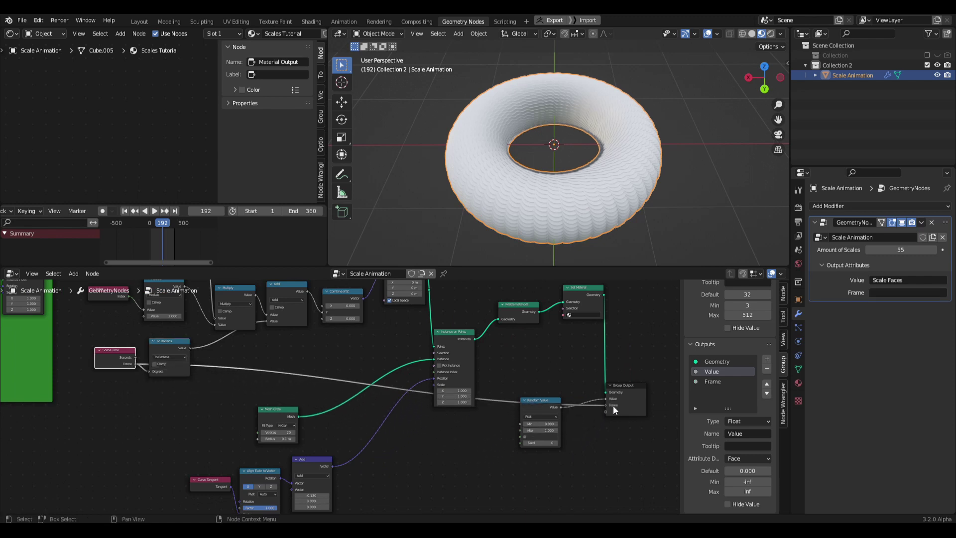
middle_click_drag(614, 405, 458, 363)
- Select the group's Frame output and name its modifier output attribute "frame"
left_click(720, 384)
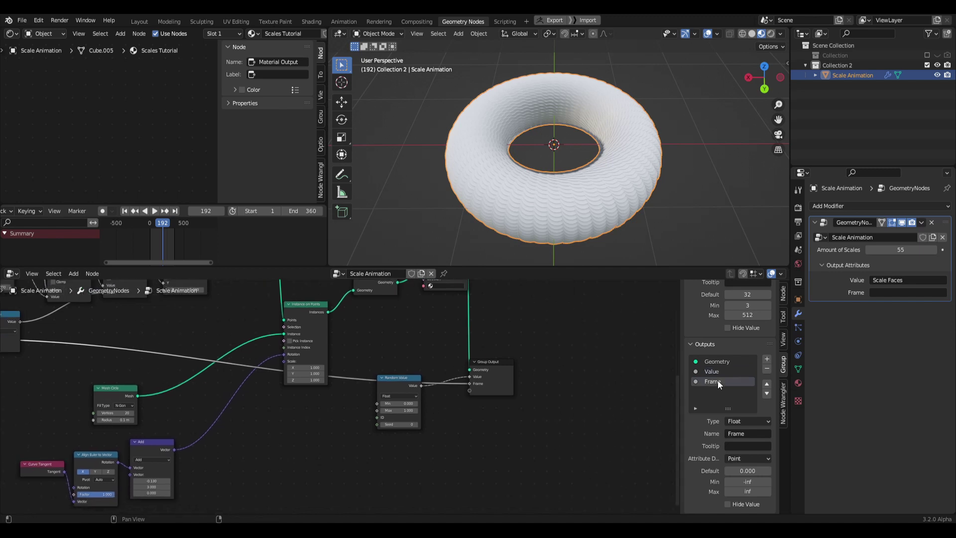
left_click(880, 292)
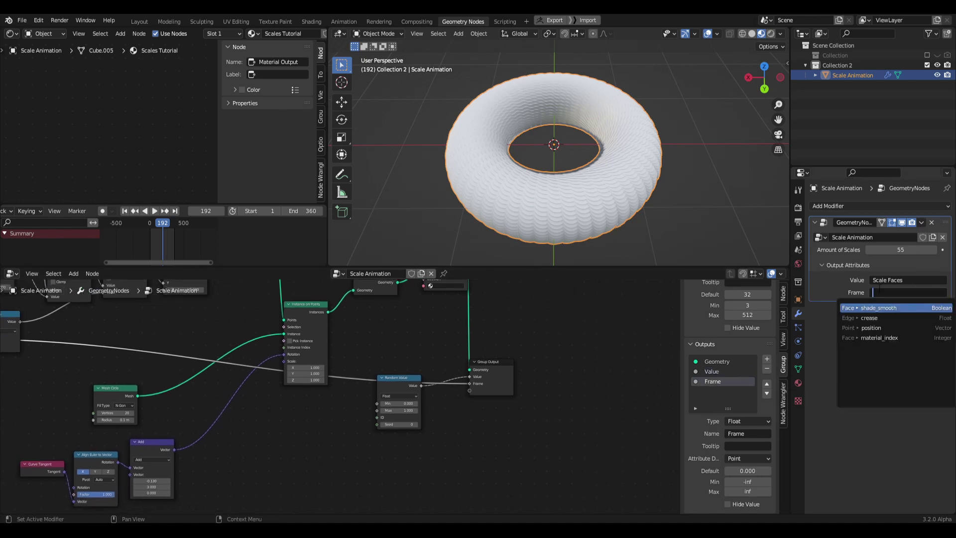
type("frame")
key("Return")
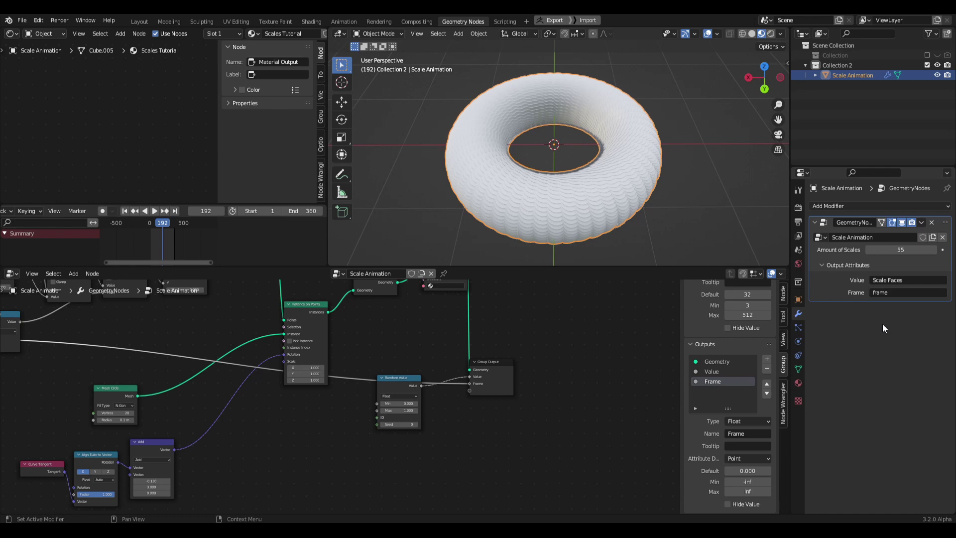
- Rename the modifier's Value output attribute to "scales"
left_click(887, 280)
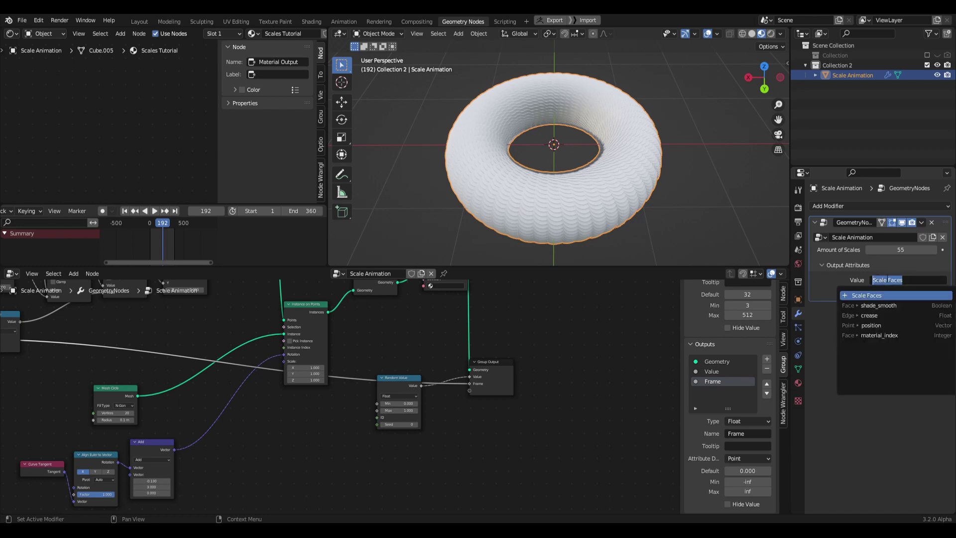
type("scales")
key("Return")
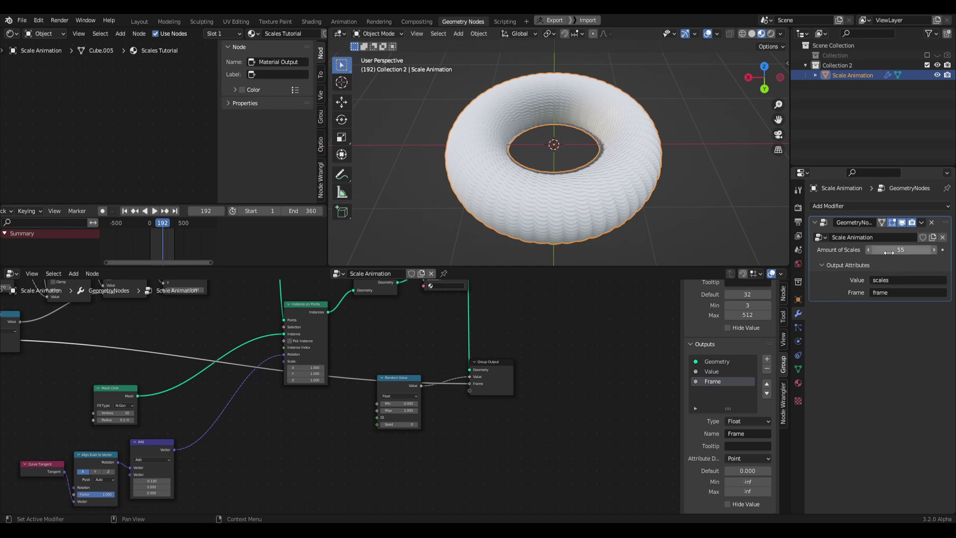
left_click(555, 406)
middle_click_drag(556, 406, 524, 408)
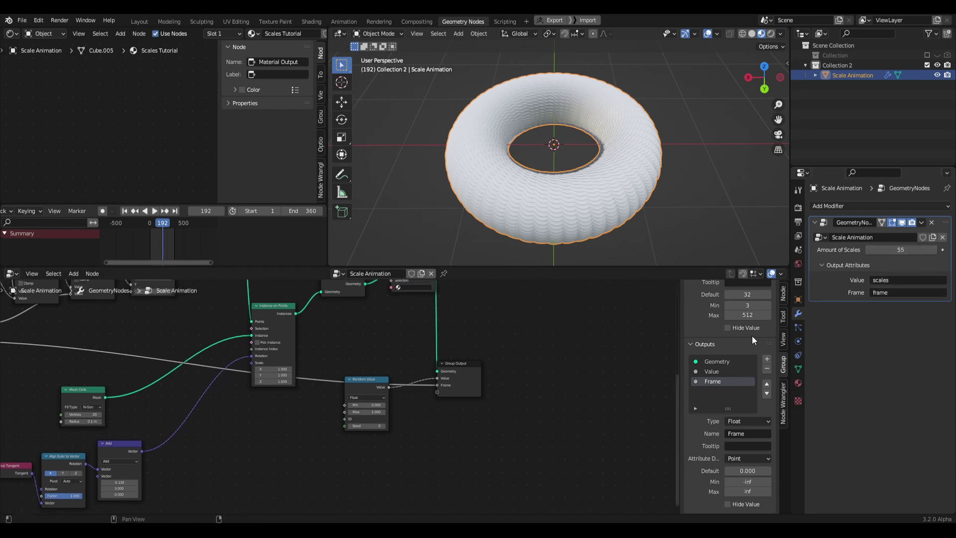
middle_click_drag(575, 371, 586, 393)
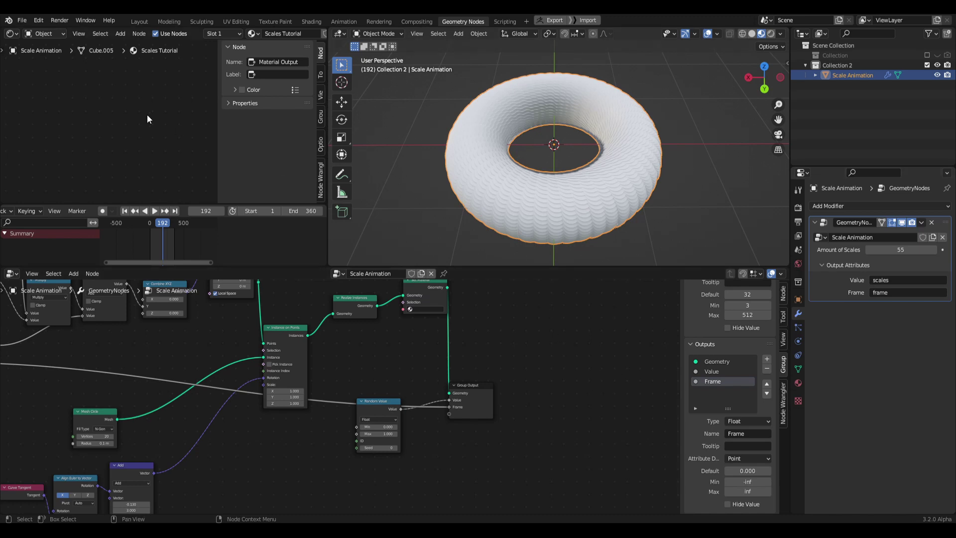
middle_click_drag(647, 348, 665, 344)
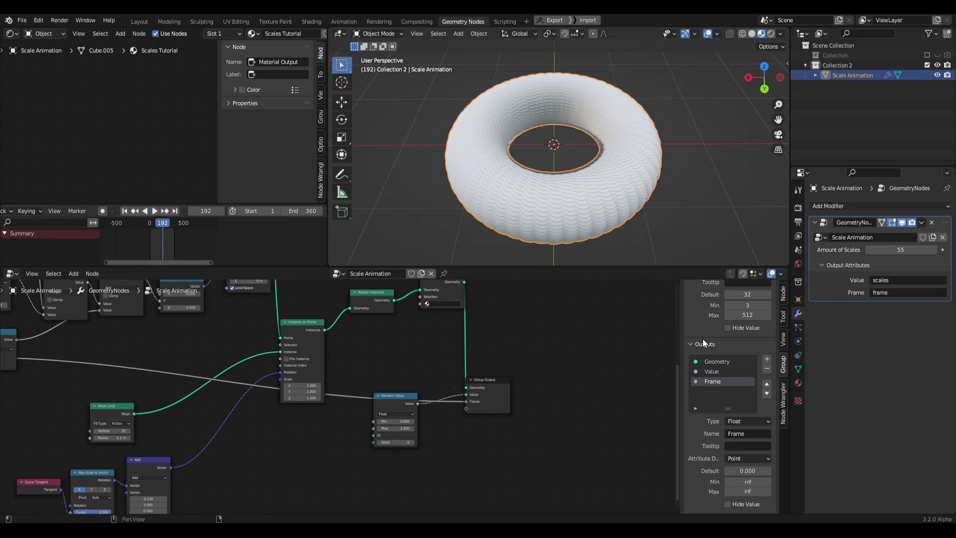
- Switch to the Shading workspace and display the torus in Material Preview shading
left_click(309, 22)
middle_click_drag(409, 389, 378, 402)
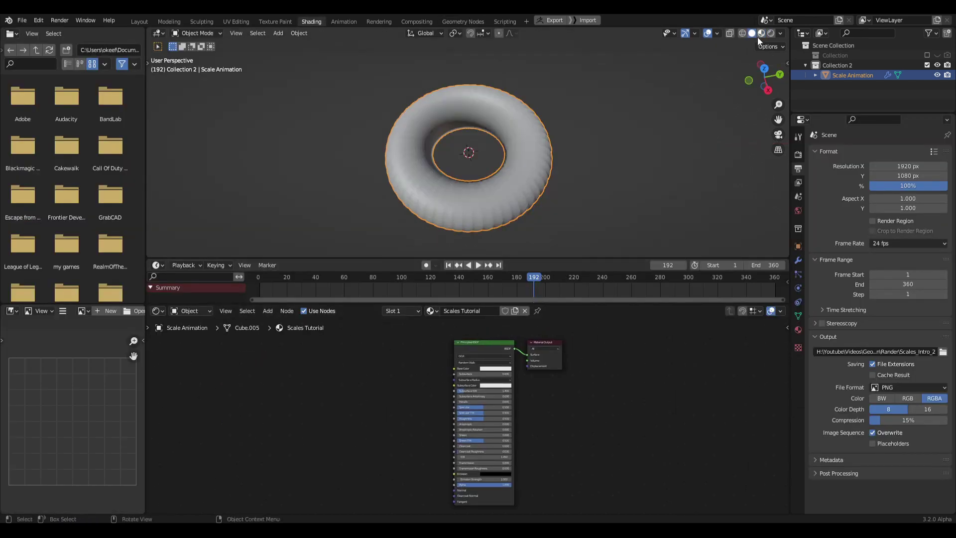
left_click(762, 32)
mouse_move(579, 177)
middle_mouse_down("shift")
mouse_move(569, 170)
mouse_move(583, 163)
middle_mouse_up("shift")
scroll(557, 187, "up", 2)
middle_click_drag(606, 374, 604, 376)
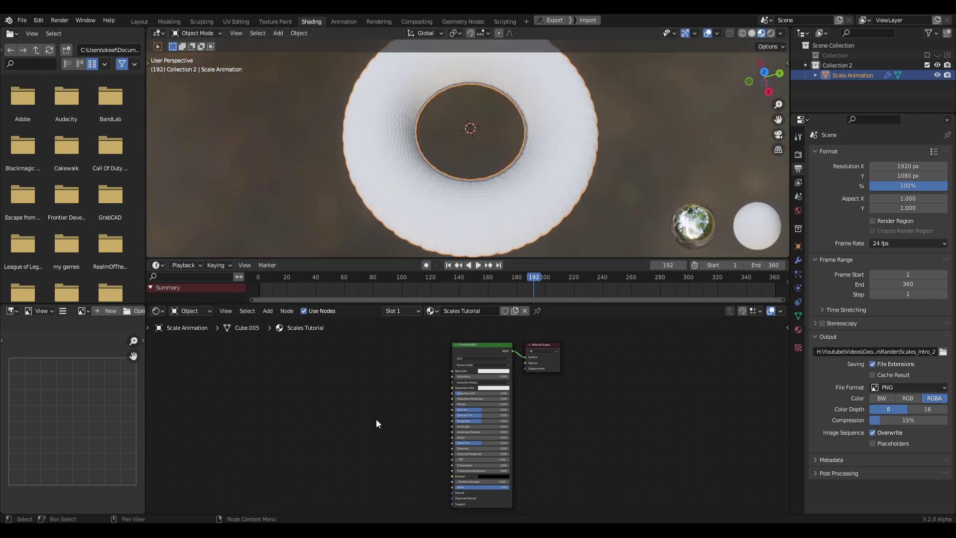
- Add an Attribute node to the Scales Tutorial material, to the left of the Principled BSDF
middle_click_drag(396, 411, 412, 426)
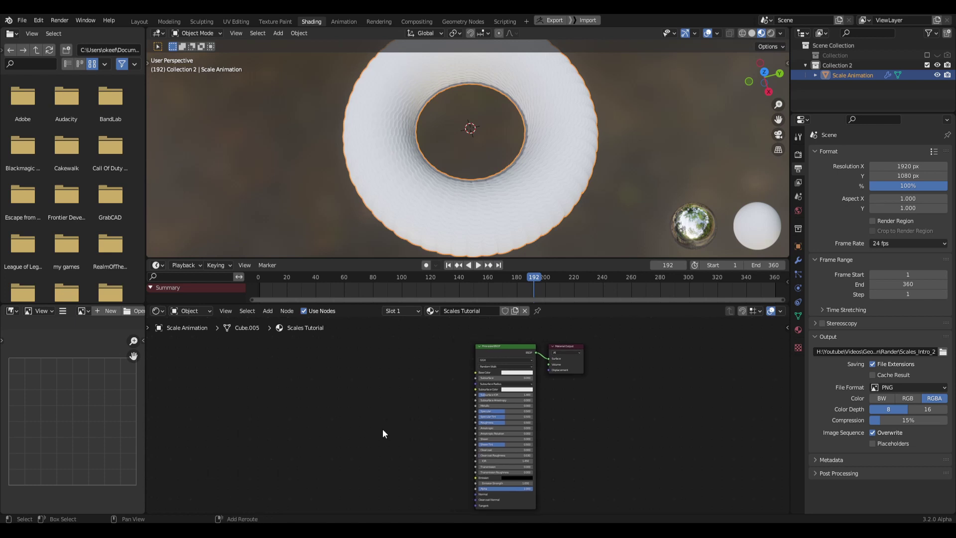
key("shift+a")
left_click(374, 407)
type("attri")
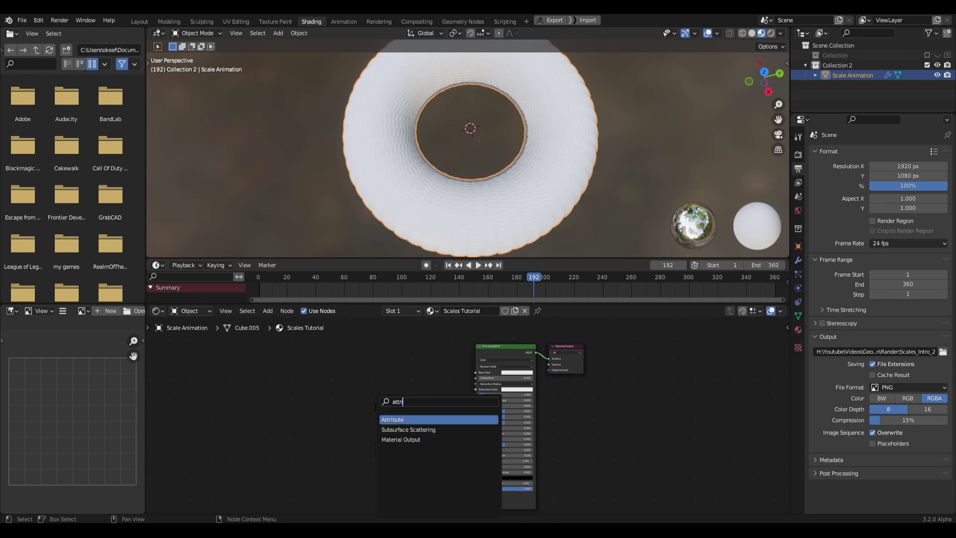
key("Return")
left_click(351, 430)
scroll(448, 416, "up", 3)
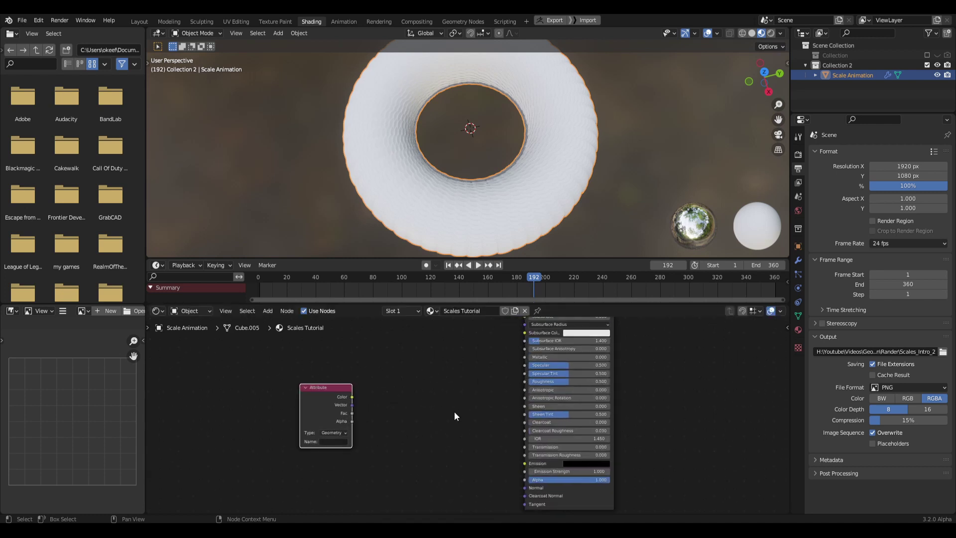
- Duplicate the Attribute node and arrange the two copies one above the other
middle_click_drag(455, 416, 513, 427)
key("shift+d")
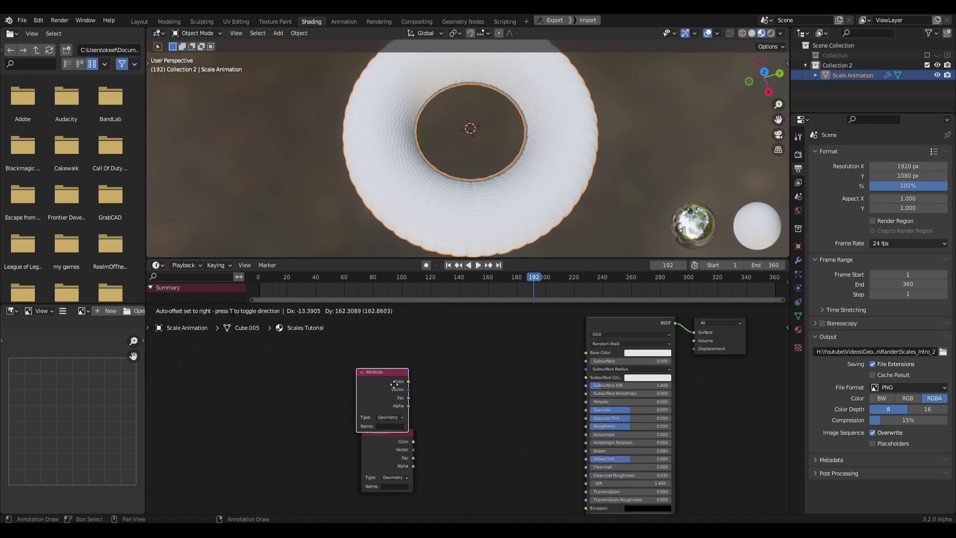
left_click(389, 357)
left_click_drag(381, 445, 363, 448)
left_click_drag(382, 355, 363, 350)
middle_click_drag(433, 395, 410, 419)
- Add a ColorRamp node between the upper Attribute node and the Principled BSDF
key("shift+a")
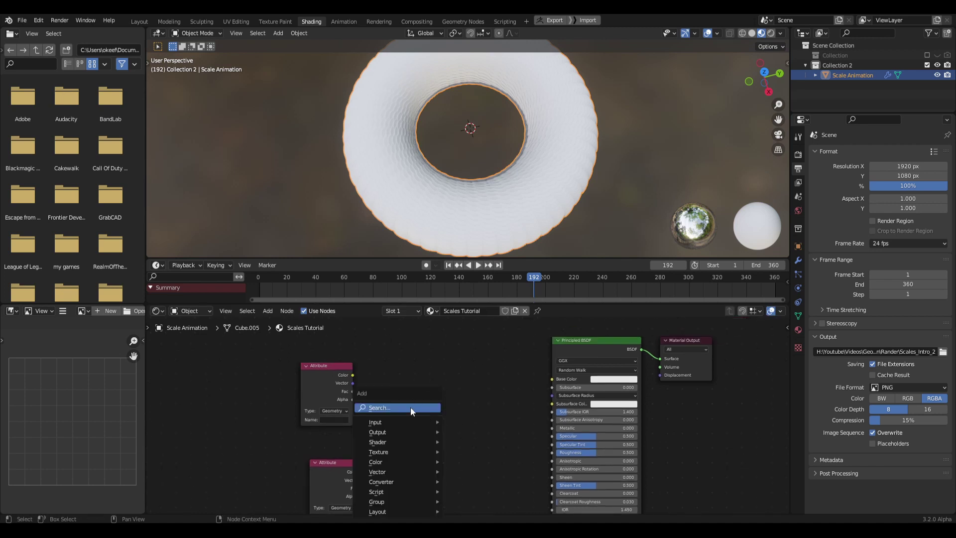
type("color")
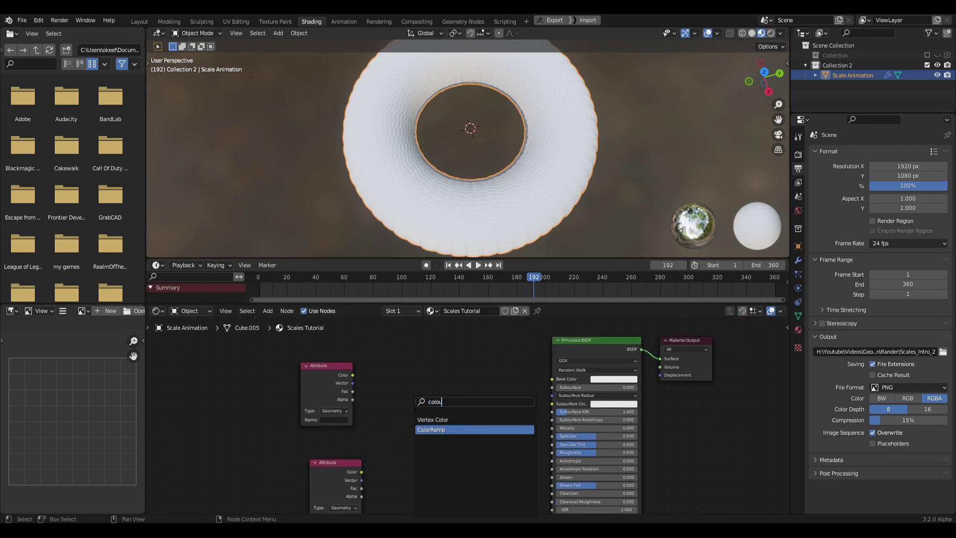
key("Return")
left_click(442, 366)
- Add a Hue Saturation Value node below the ColorRamp
key("shift+a")
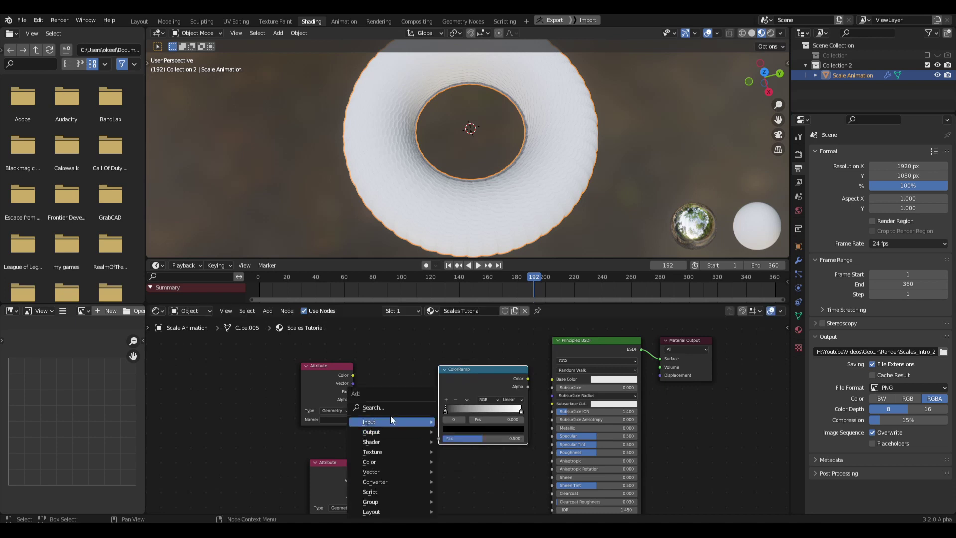
type("hue")
key("Return")
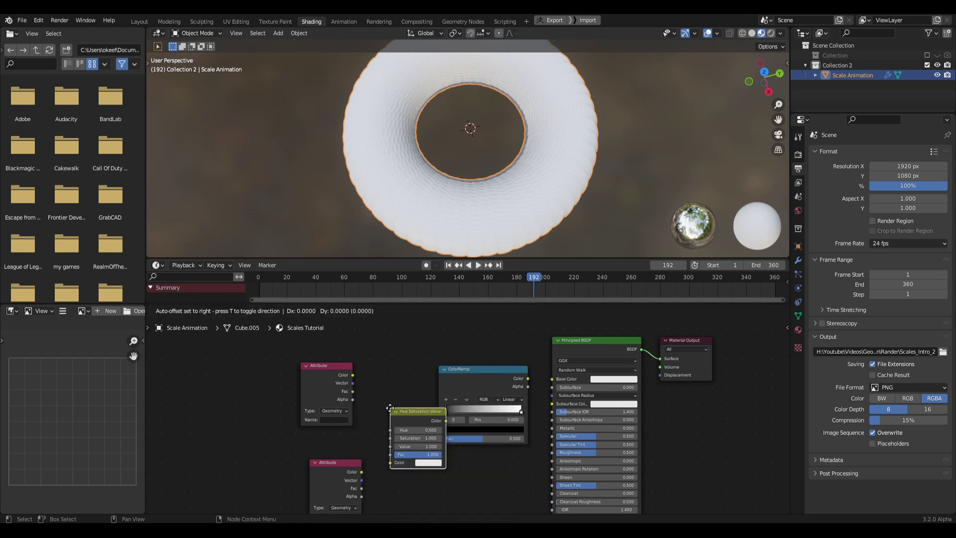
left_click(427, 466)
middle_click_drag(381, 427, 371, 390)
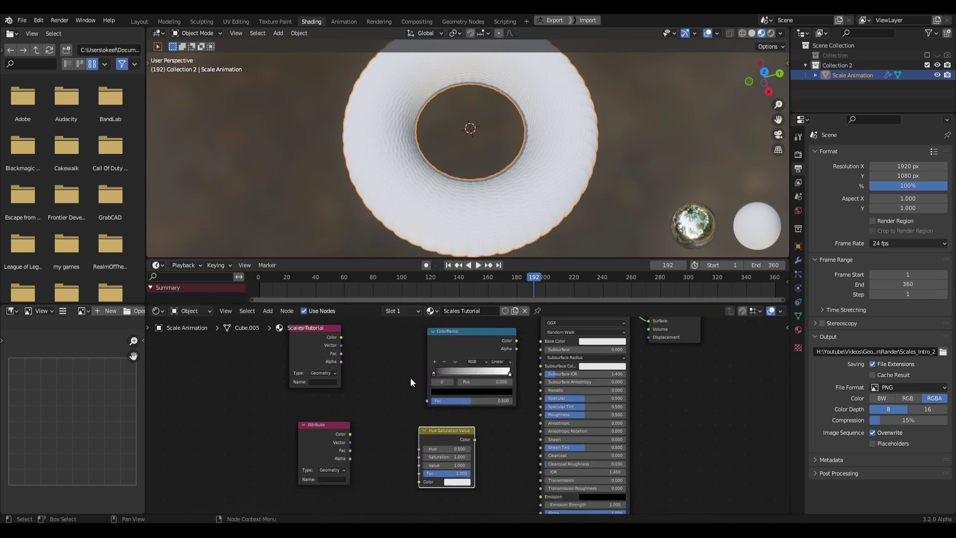
- Move the ColorRamp closer to the upper Attribute node and align the two nodes
left_click_drag(447, 344, 393, 340)
middle_click_drag(401, 363, 429, 379)
left_click_drag(437, 353, 437, 346)
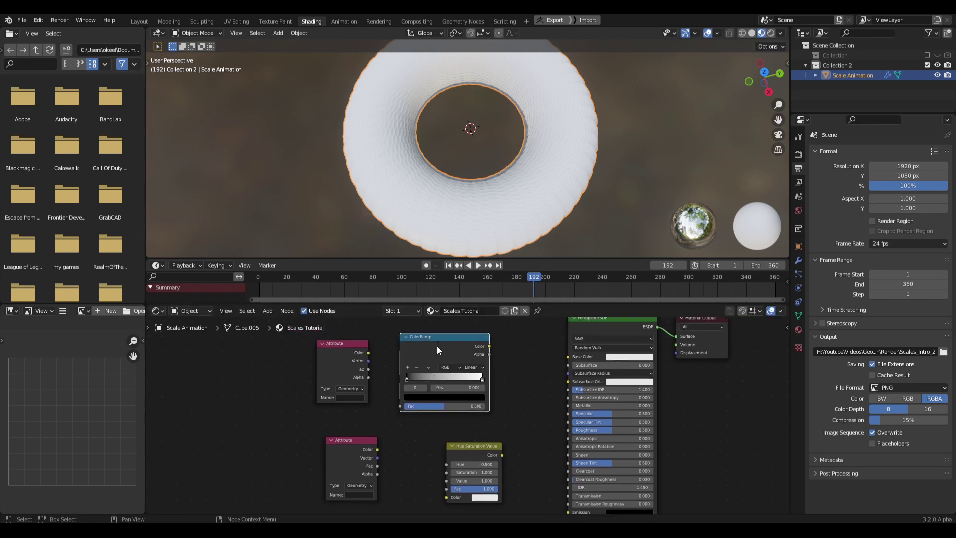
left_click_drag(331, 371, 328, 372)
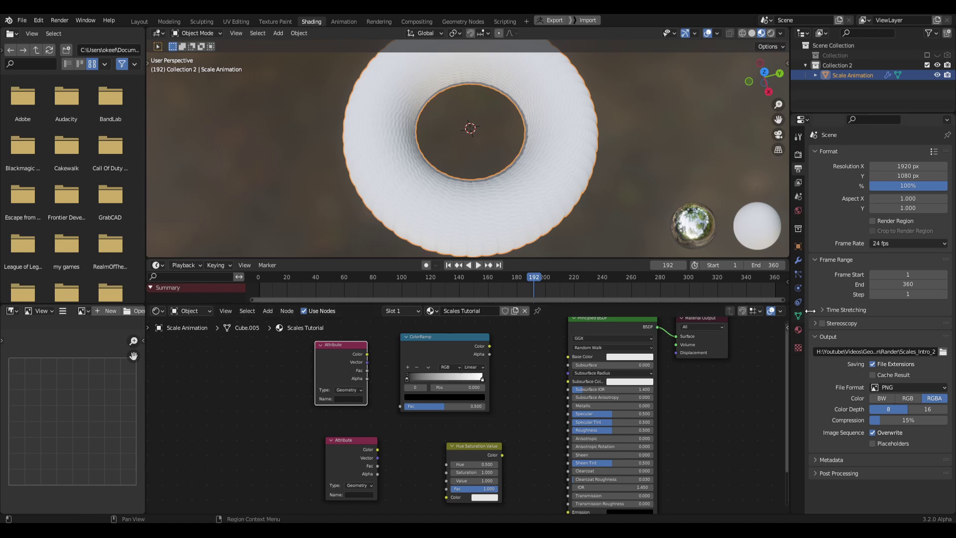
- Check the output attribute names in the modifier settings and set the upper Attribute node's name to "scales"
left_click(798, 261)
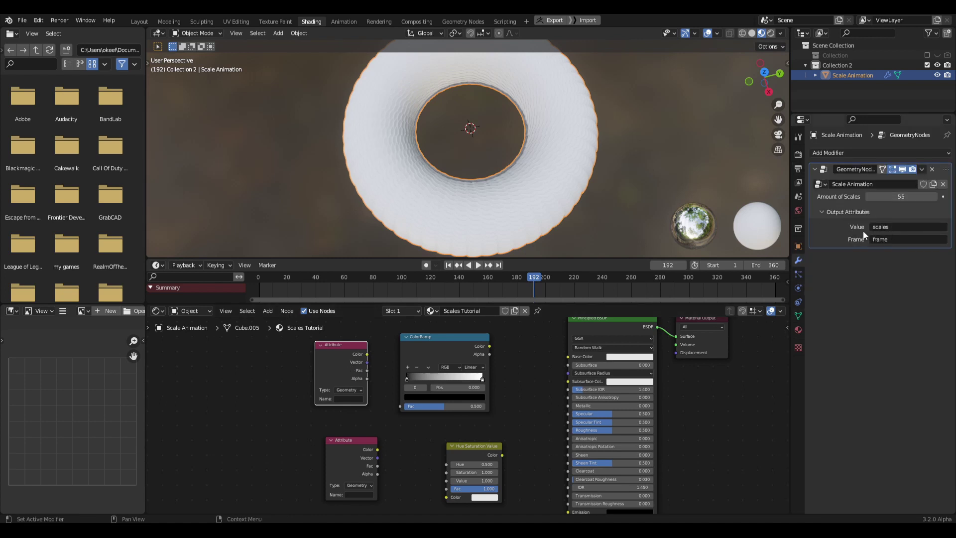
left_click(877, 227)
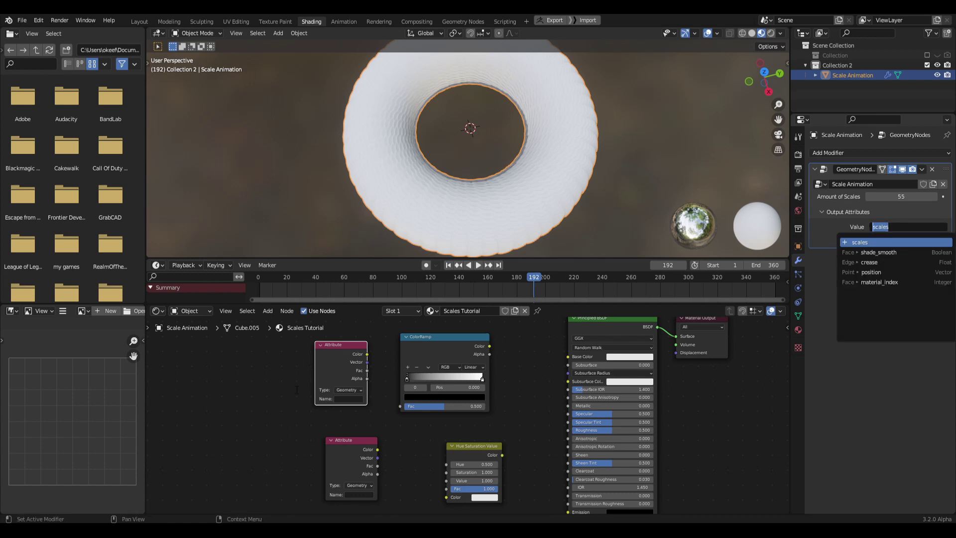
key("Return")
left_click(344, 399)
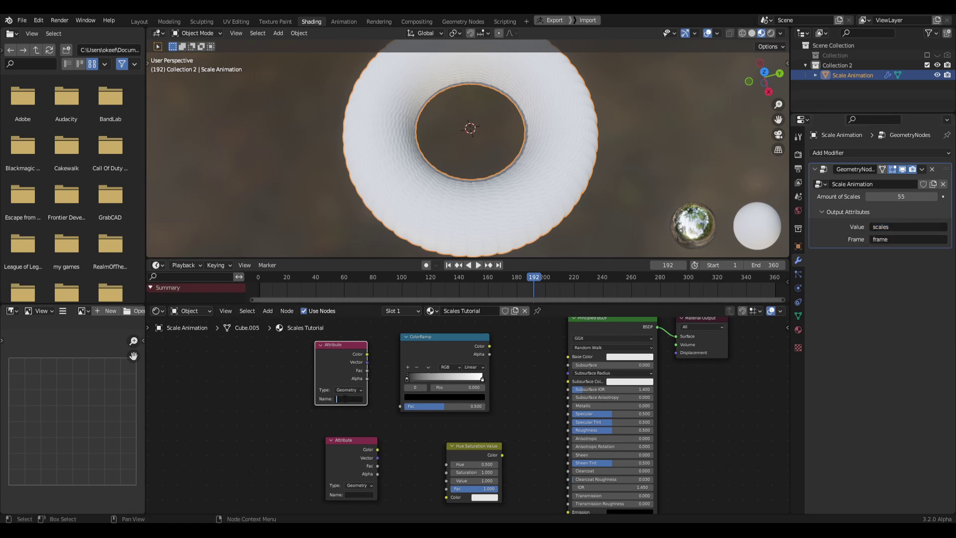
type("scales")
key("Return")
scroll(379, 425, "up", 2)
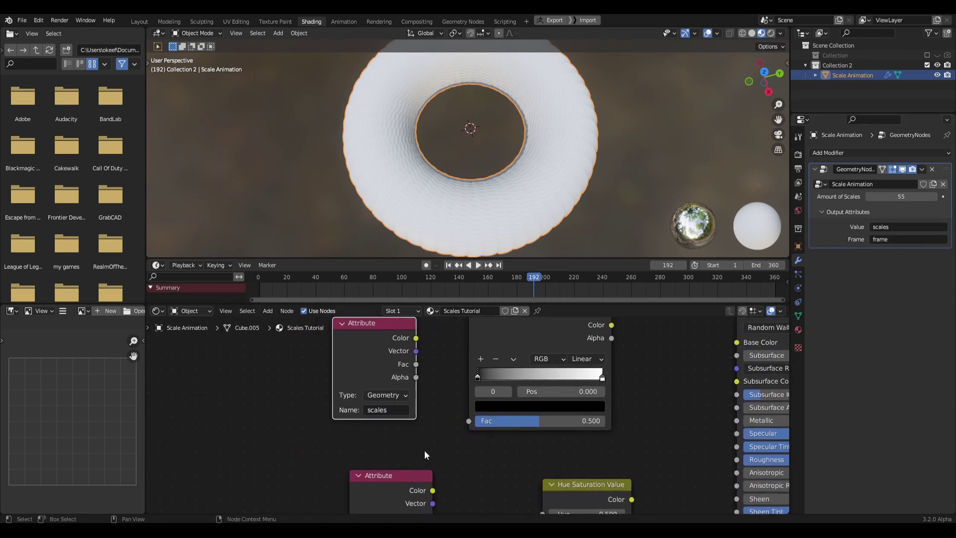
- Set the lower Attribute node's name to "frame", matching the modifier's Frame output attribute
middle_click_drag(466, 434, 446, 340)
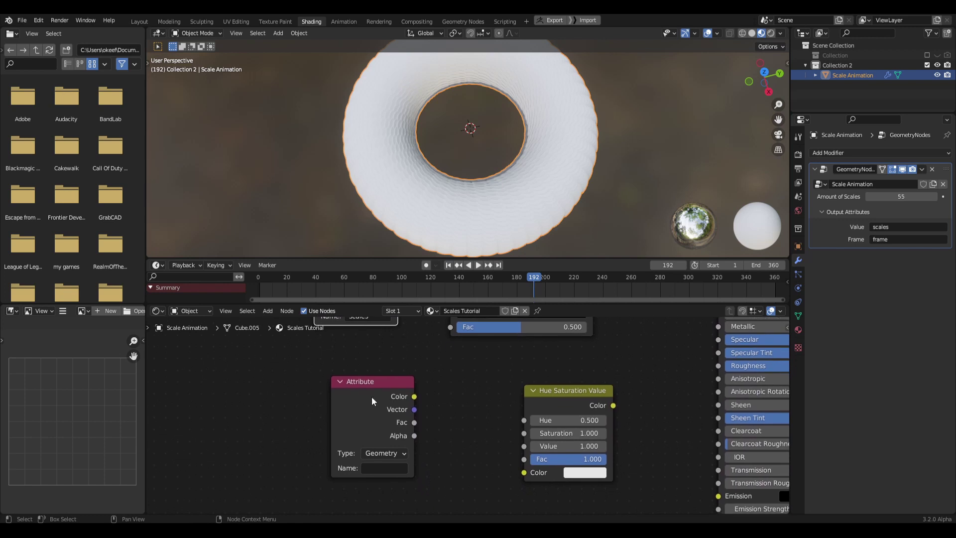
mouse_move(372, 398)
left_mouse_down()
mouse_move(345, 396)
mouse_move(354, 396)
left_mouse_up()
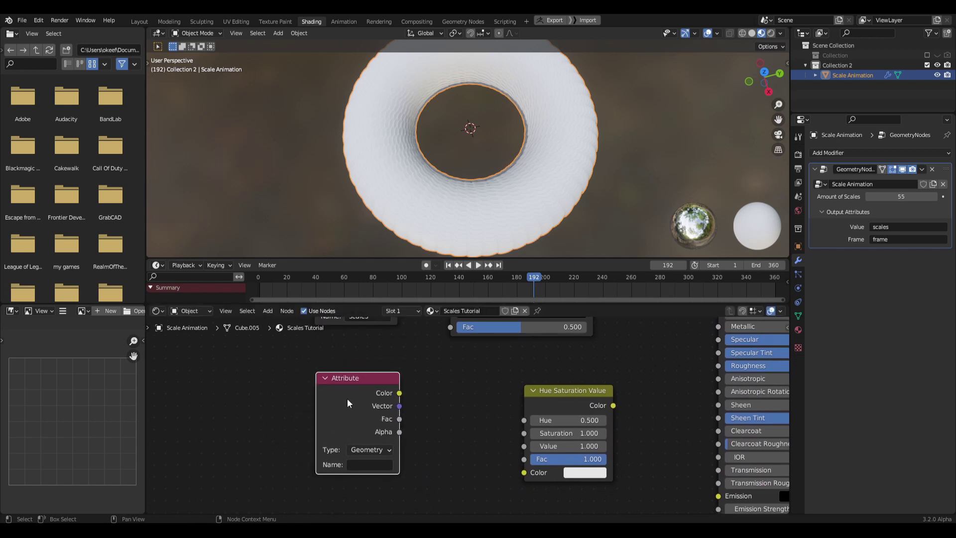
left_click(897, 239)
mouse_move(355, 406)
left_mouse_down()
mouse_move(374, 422)
mouse_move(353, 407)
left_mouse_up()
left_click(882, 239)
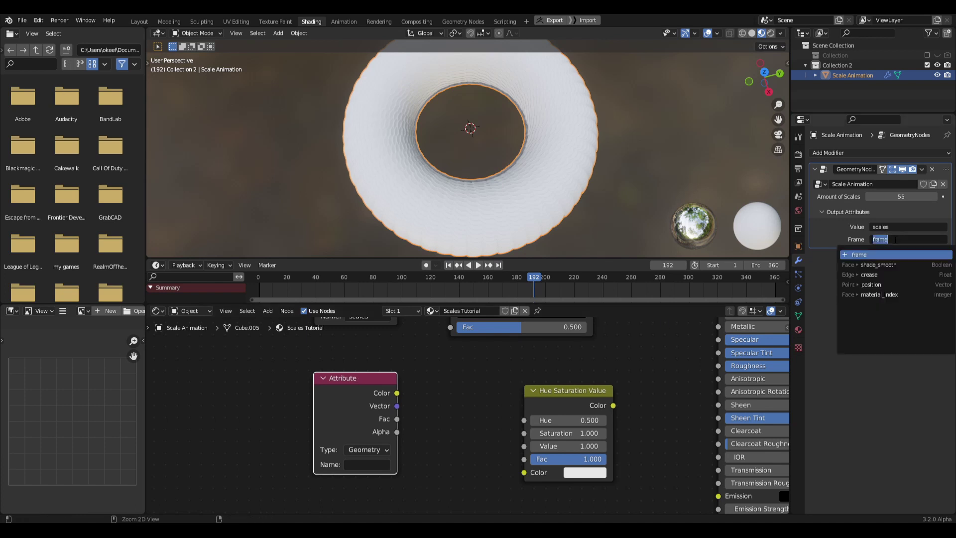
left_click(361, 465)
type("frame")
key("Return")
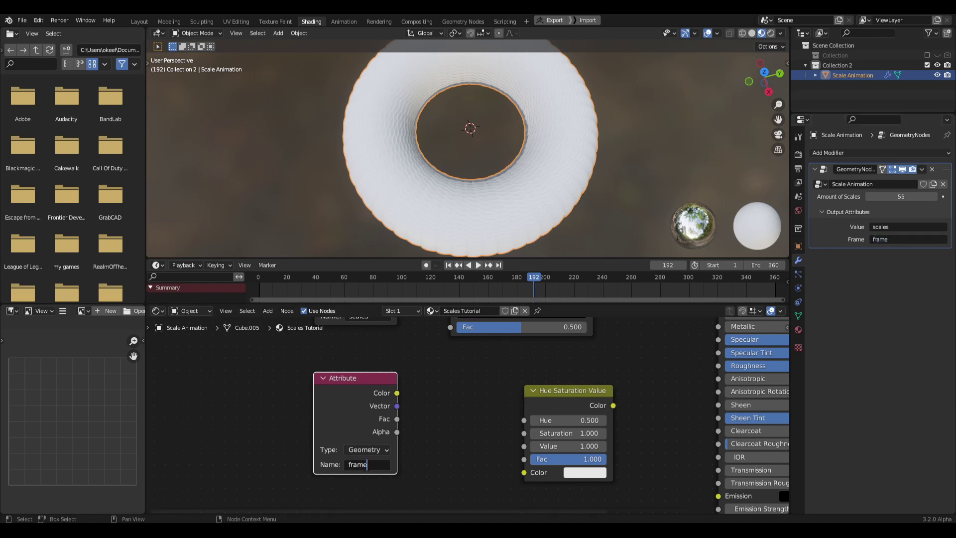
- Connect the Fac output of the "scales" Attribute node to the ColorRamp's Fac input
middle_click_drag(453, 383, 386, 451)
scroll(386, 452, "down", 4)
left_click_drag(301, 362, 386, 413)
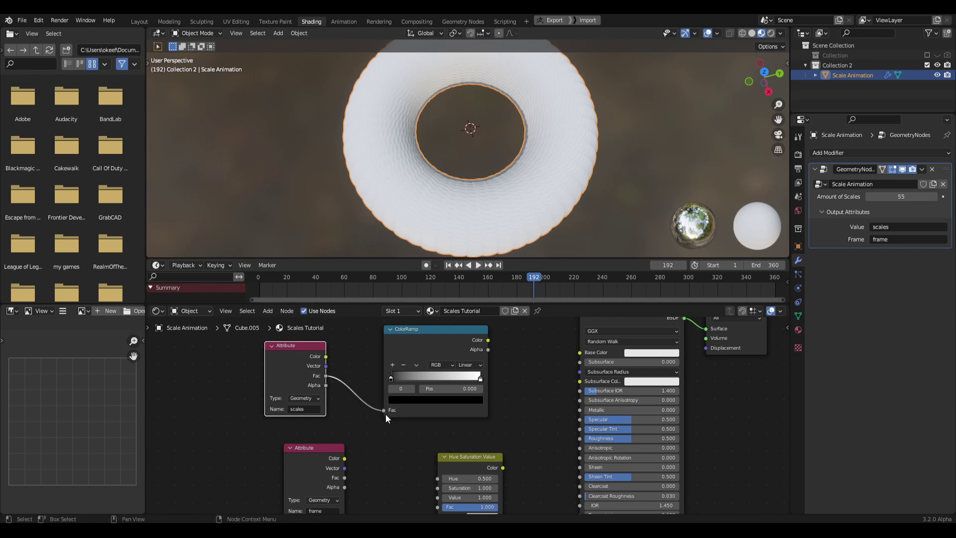
- Change the color of the ColorRamp's end stop at position 1.000 to bright pink
middle_click_drag(480, 377, 417, 395)
left_click(417, 396)
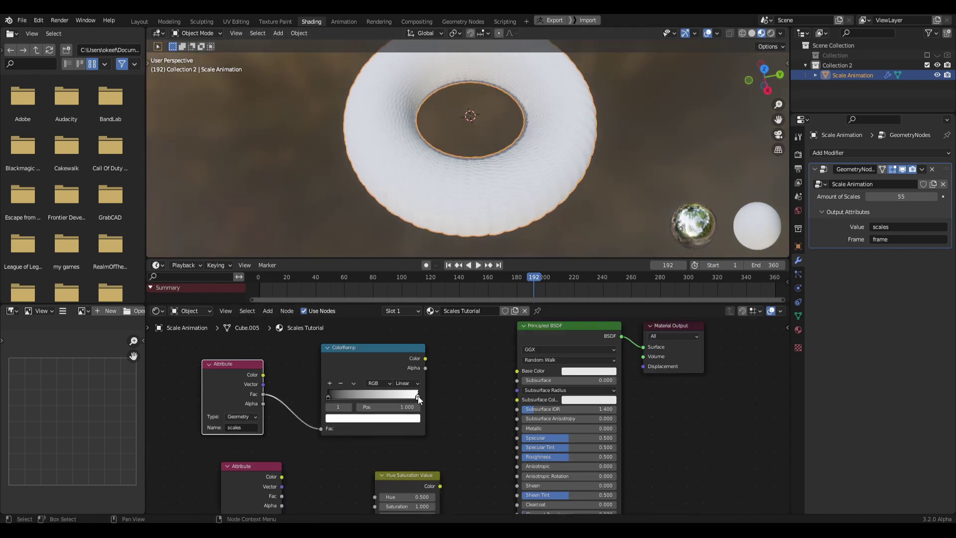
left_click(396, 424)
left_click_drag(375, 342, 382, 354)
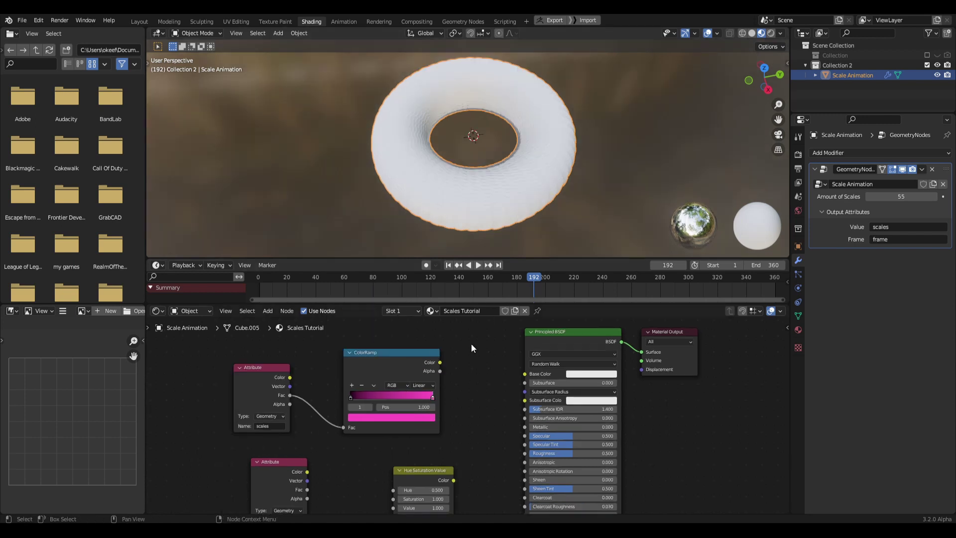
- Connect the ColorRamp's Color output to the Principled BSDF's Base Color
left_click_drag(439, 363, 525, 374)
left_click(481, 405)
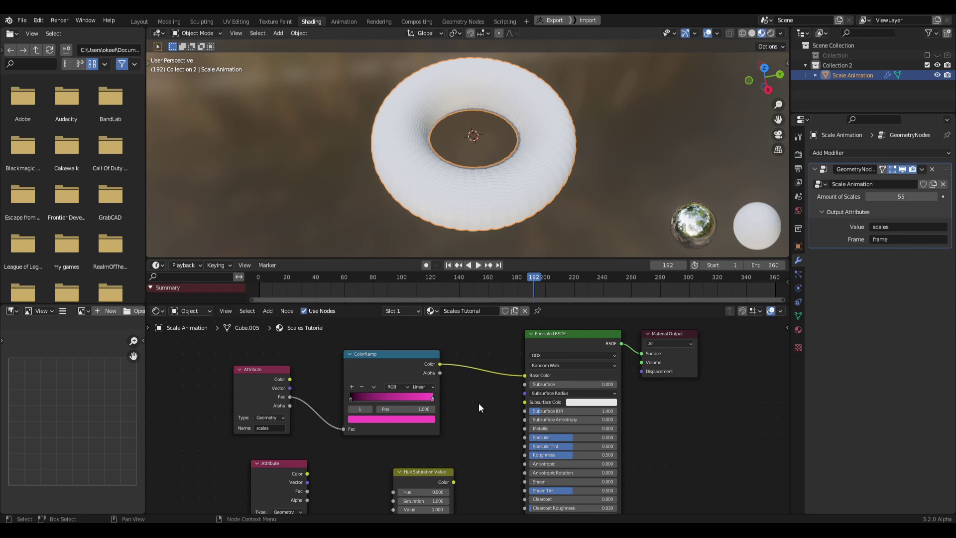
middle_click_drag(609, 169, 564, 176)
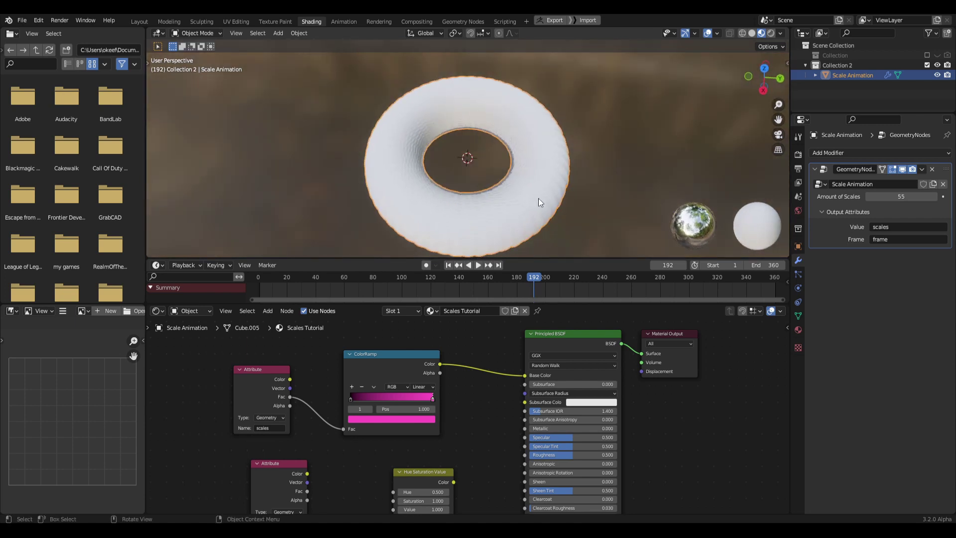
mouse_move(503, 178)
middle_mouse_down()
mouse_move(488, 169)
mouse_move(503, 169)
middle_mouse_up()
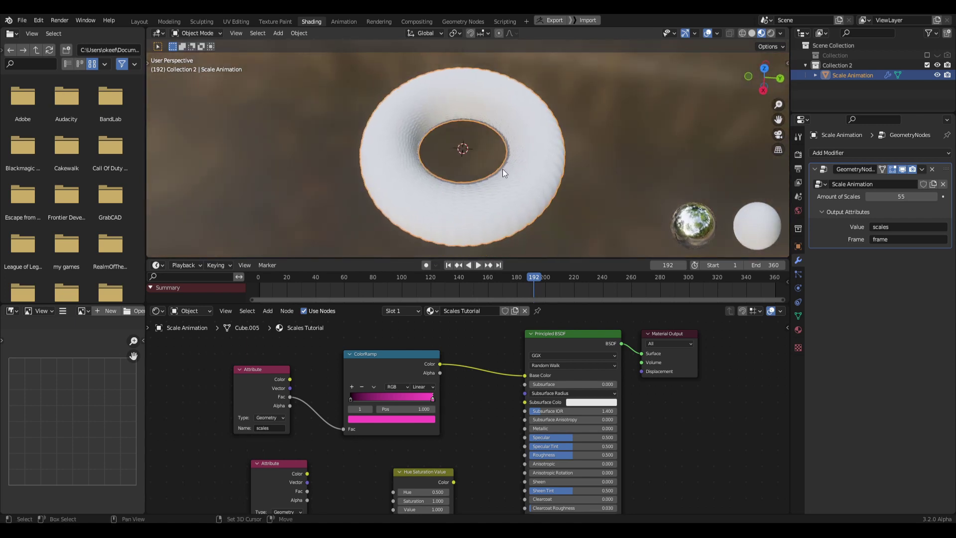
- In the Geometry Nodes workspace, assign the "Scales Tutorial" material to the Set Material node
left_click(464, 22)
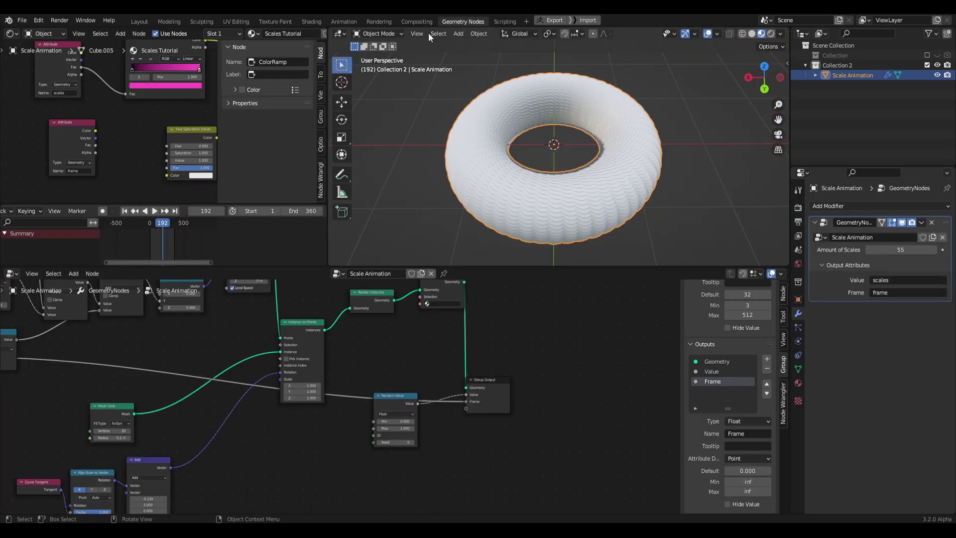
middle_click_drag(532, 312, 568, 386)
scroll(568, 385, "up", 8)
middle_click_drag(495, 391, 344, 413)
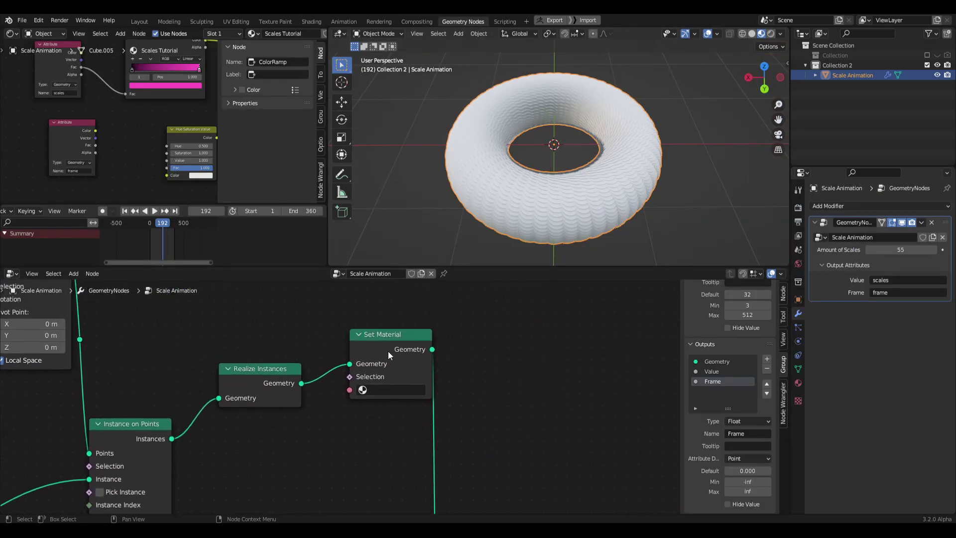
mouse_move(388, 351)
left_mouse_down()
mouse_move(380, 345)
mouse_move(385, 362)
left_mouse_up()
middle_click_drag(477, 431, 518, 412)
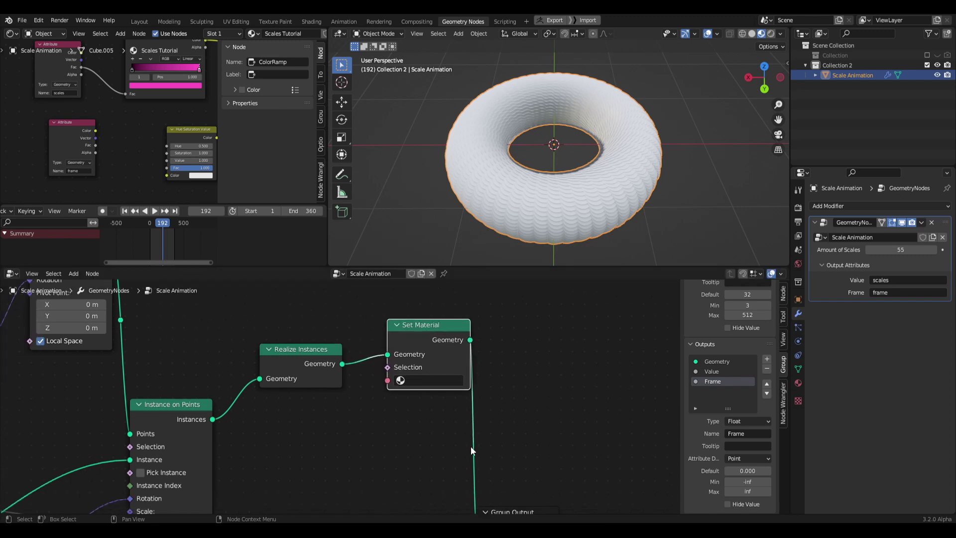
left_click(433, 380)
type("scal")
type("e")
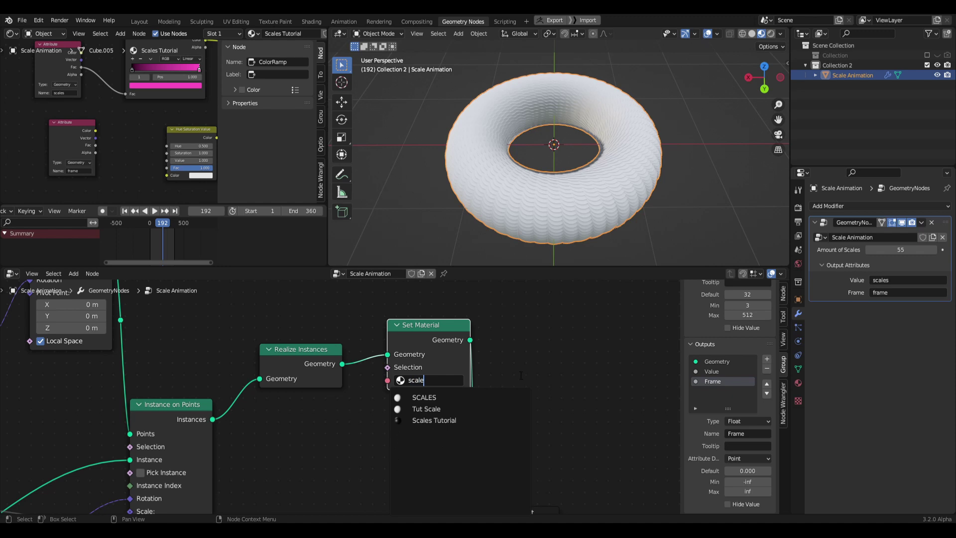
left_click(478, 420)
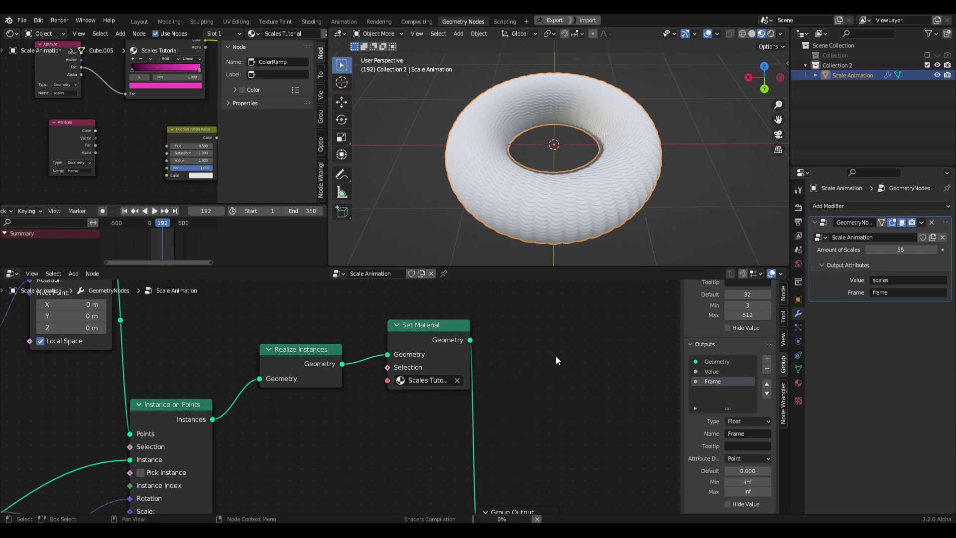
key("Home")
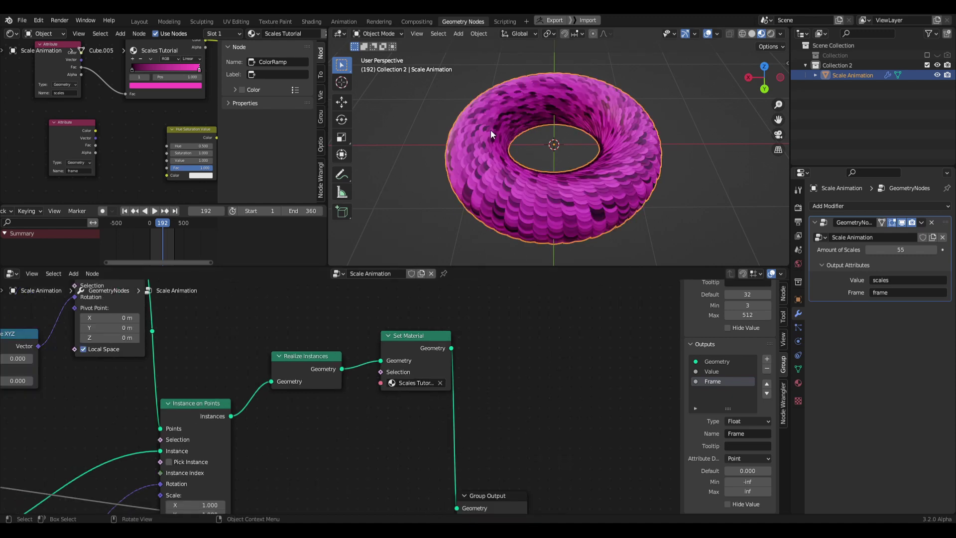
- Return to the Shading workspace and inspect the colored scales on the torus up close
left_click(310, 22)
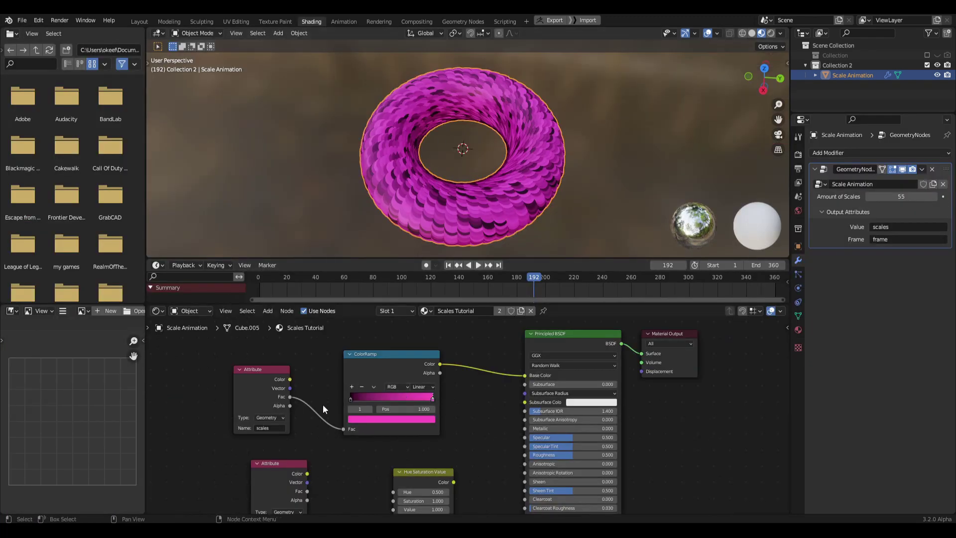
middle_click_drag(438, 222, 458, 197)
scroll(419, 211, "up", 2)
left_click_drag(417, 399, 451, 393)
scroll(463, 379, "down", 1)
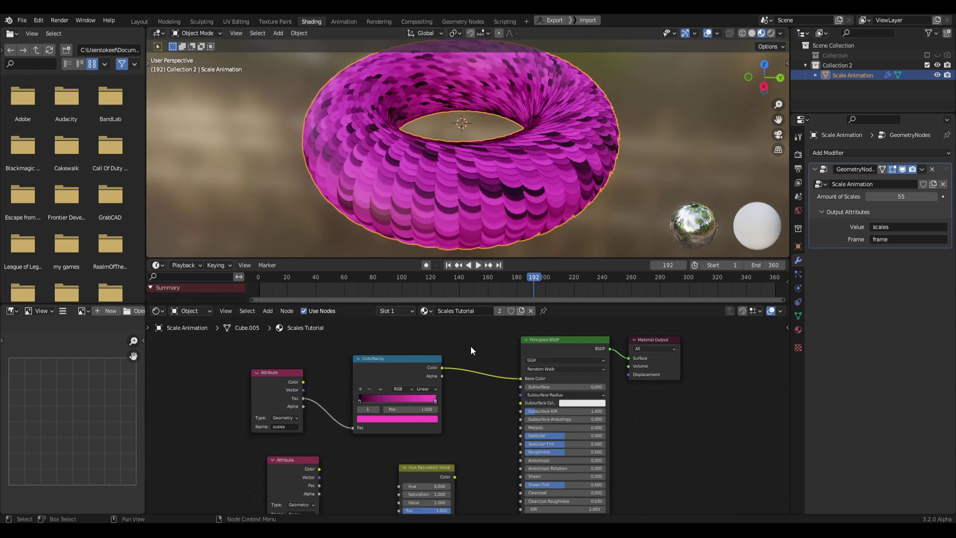
- Change the color of the ColorRamp's end stop at position 1.000 to a slightly lighter pink
middle_click_drag(470, 403, 453, 424)
left_click_drag(375, 386, 358, 390)
left_click(328, 424)
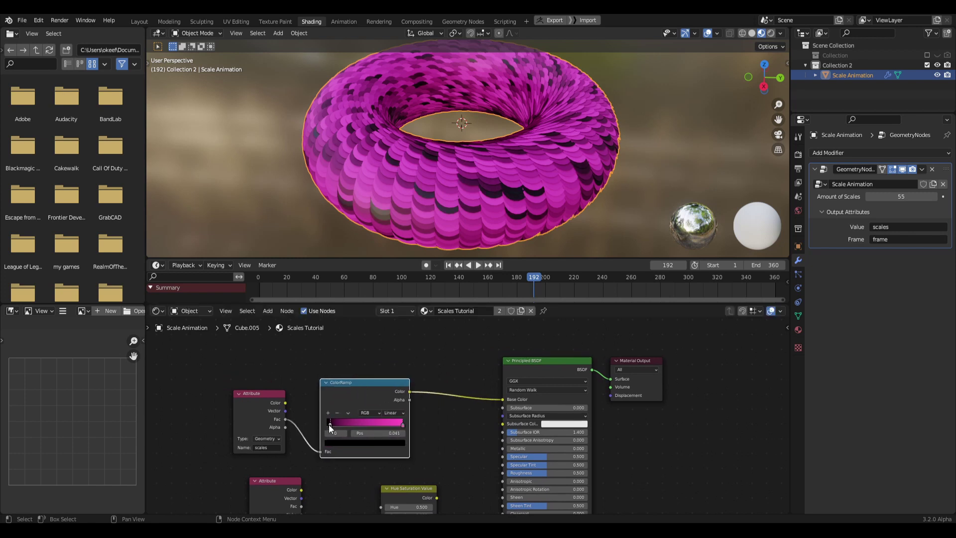
left_click(403, 425)
left_click(365, 443)
left_click(364, 372)
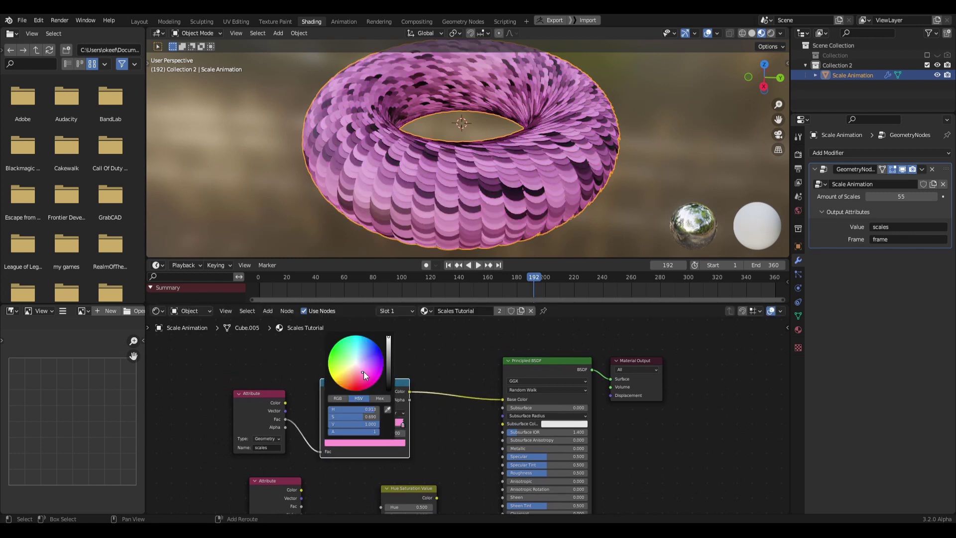
left_click(471, 453)
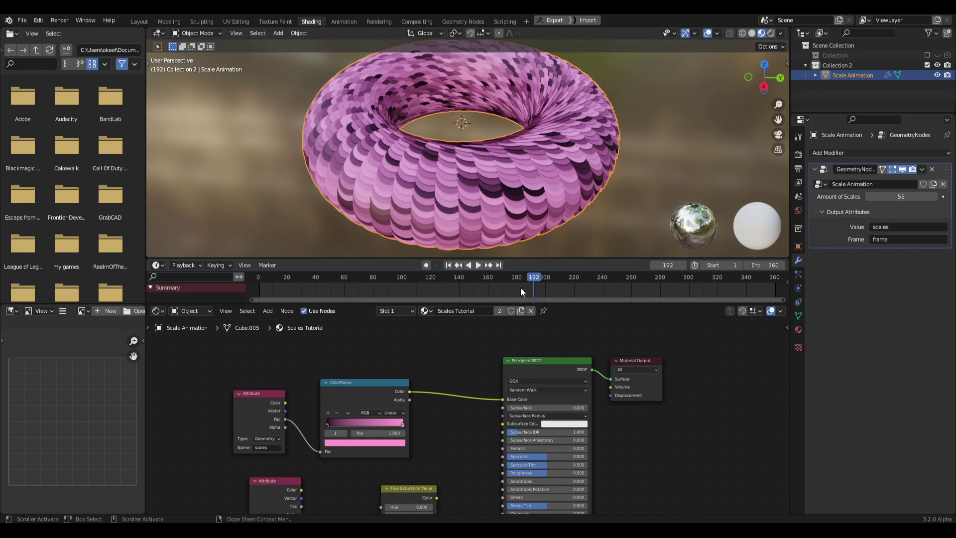
left_click_drag(395, 446, 404, 443)
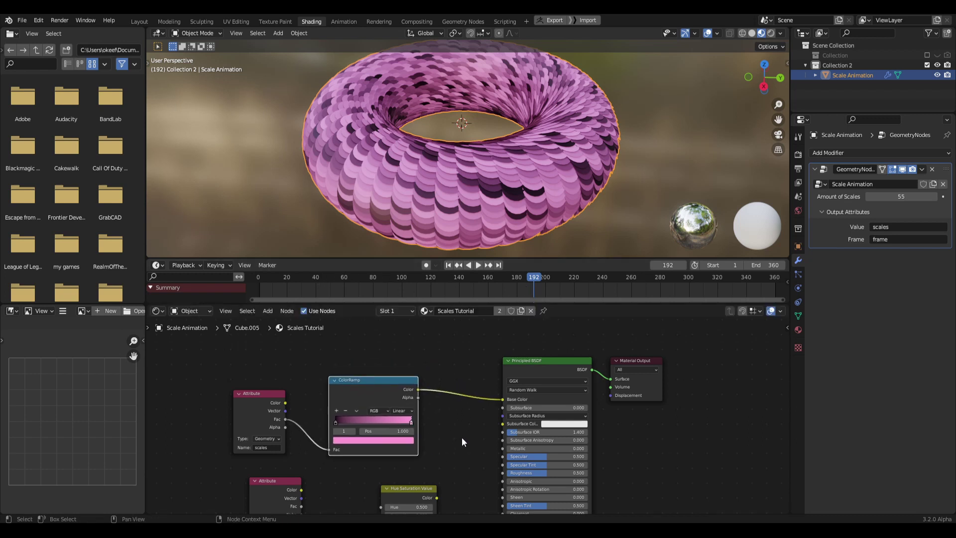
left_click(406, 441)
left_click(374, 374)
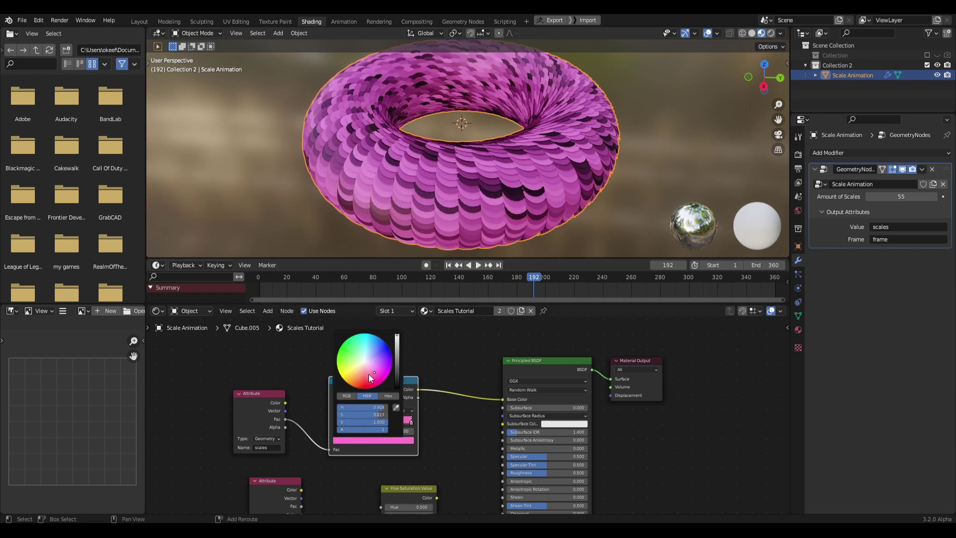
- Connect the ColorRamp's Color output to Subsurface Color as well and set the Principled BSDF's Subsurface to 1
middle_click_drag(444, 446, 417, 424)
left_click_drag(390, 367, 476, 401)
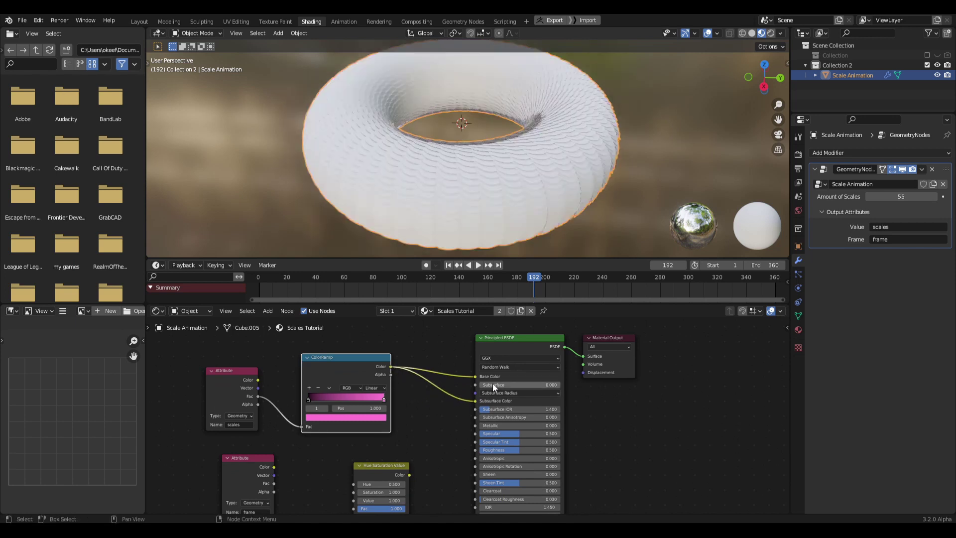
left_click(494, 384)
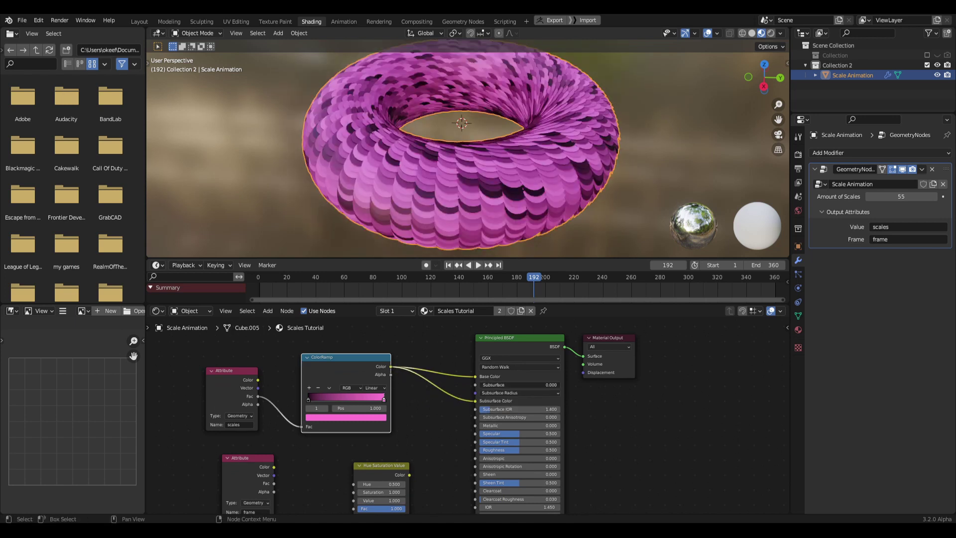
type("1")
key("Return")
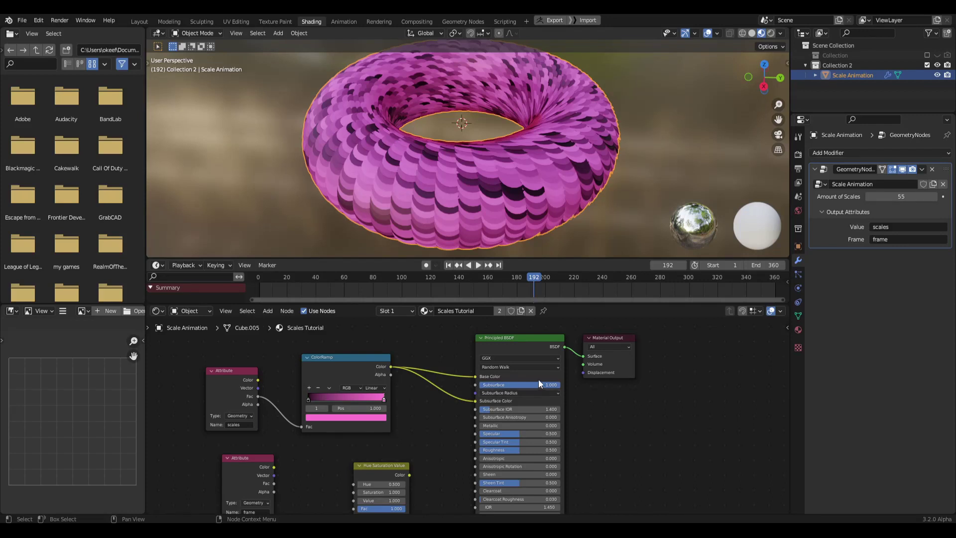
- Connect the ColorRamp's Color output to the Hue Saturation Value node's Color input and tidy the surrounding nodes
middle_click_drag(430, 459, 467, 414)
scroll(465, 183, "down", 1)
left_click_drag(385, 344, 385, 489)
middle_click_drag(384, 488, 398, 489)
left_click_drag(425, 441, 444, 442)
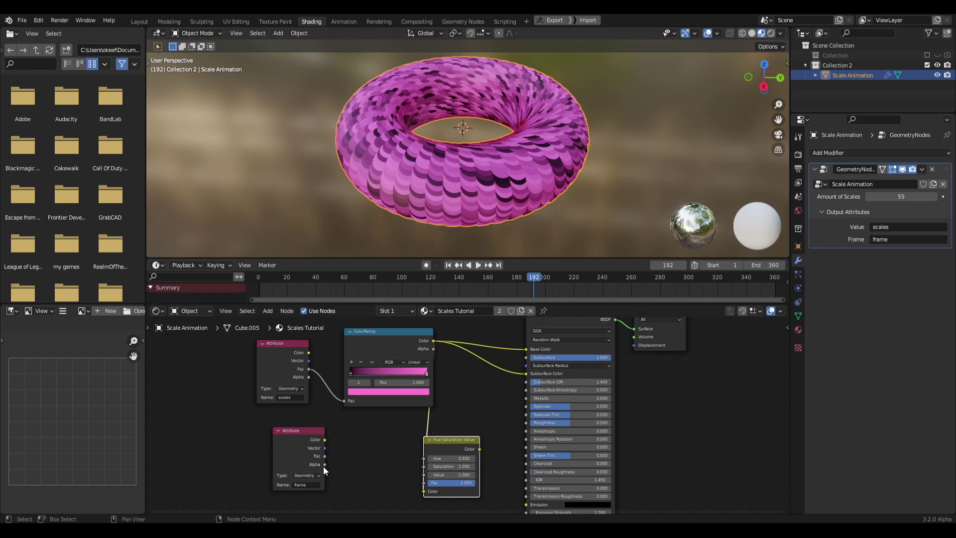
mouse_move(288, 448)
left_mouse_down()
mouse_move(317, 440)
mouse_move(310, 455)
mouse_move(281, 451)
left_mouse_up()
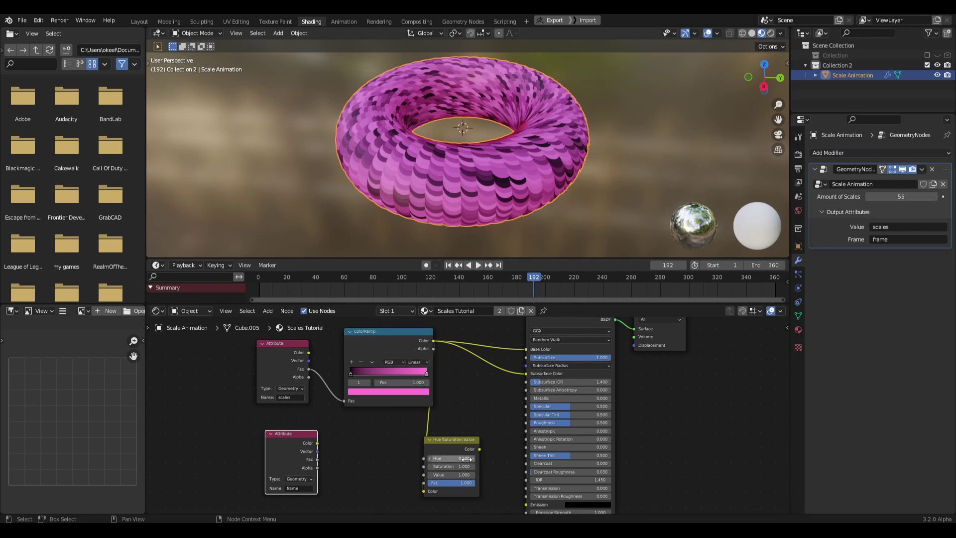
- Connect the "frame" Attribute's Fac to Hue, and the Hue Saturation Value output to both Base Color and Subsurface Color
scroll(348, 478, "up", 2)
middle_click_drag(324, 482, 326, 437)
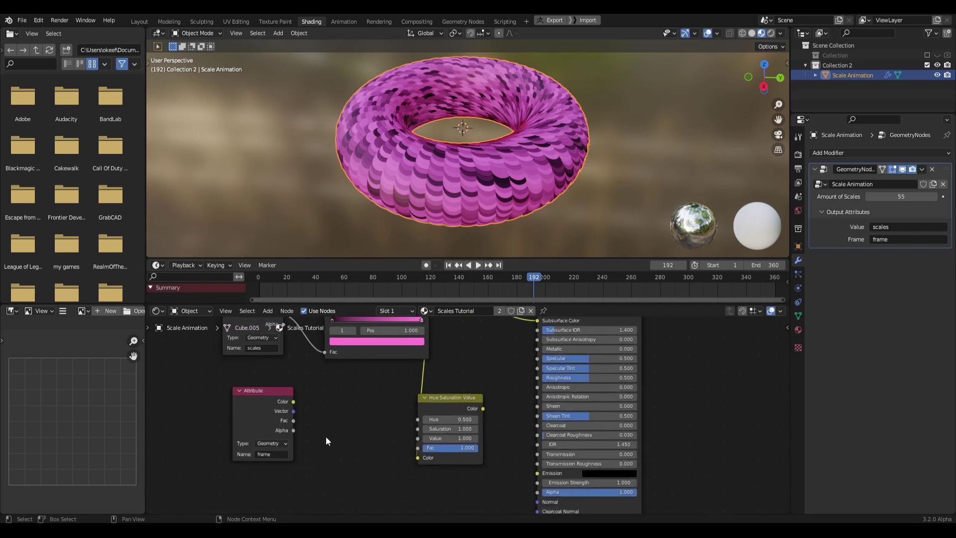
left_click_drag(294, 420, 478, 361)
scroll(419, 416, "down", 2)
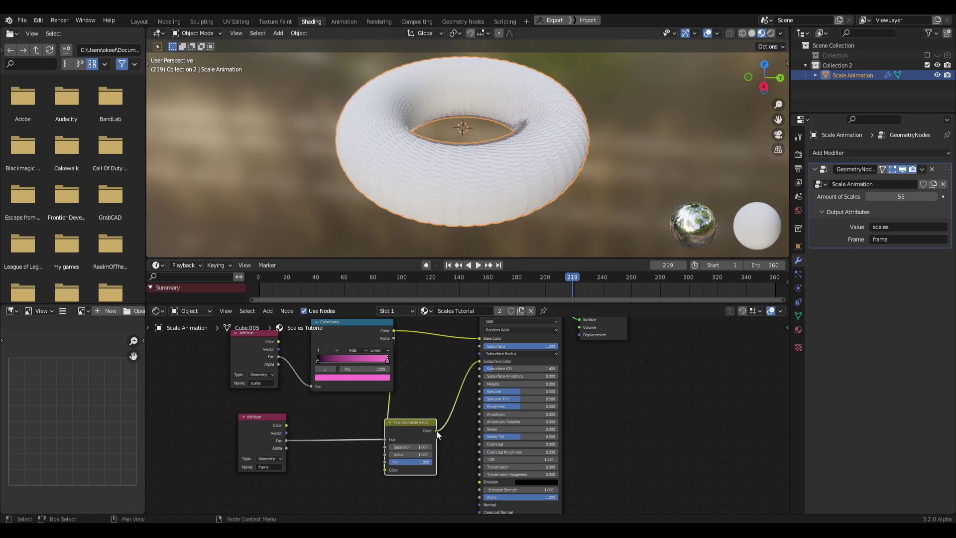
left_click_drag(437, 432, 477, 345)
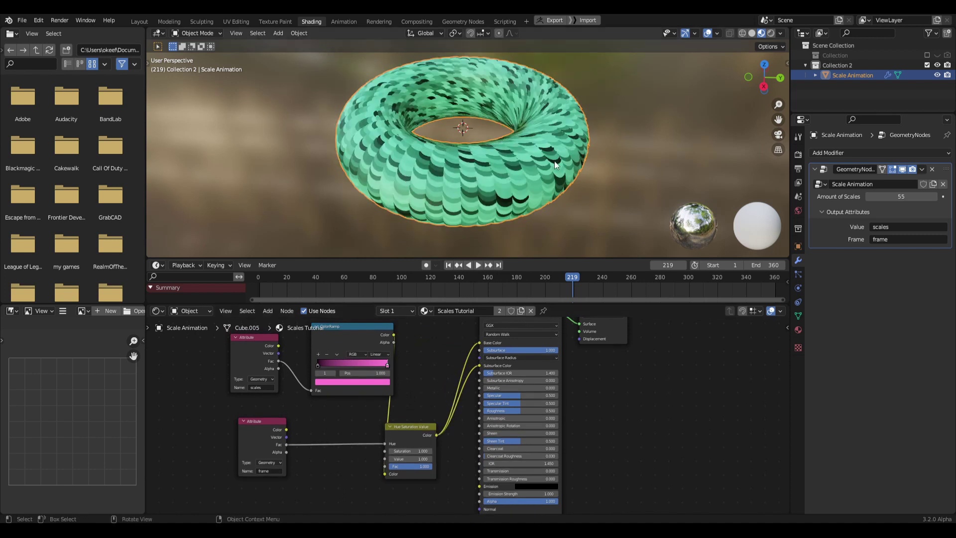
key("space")
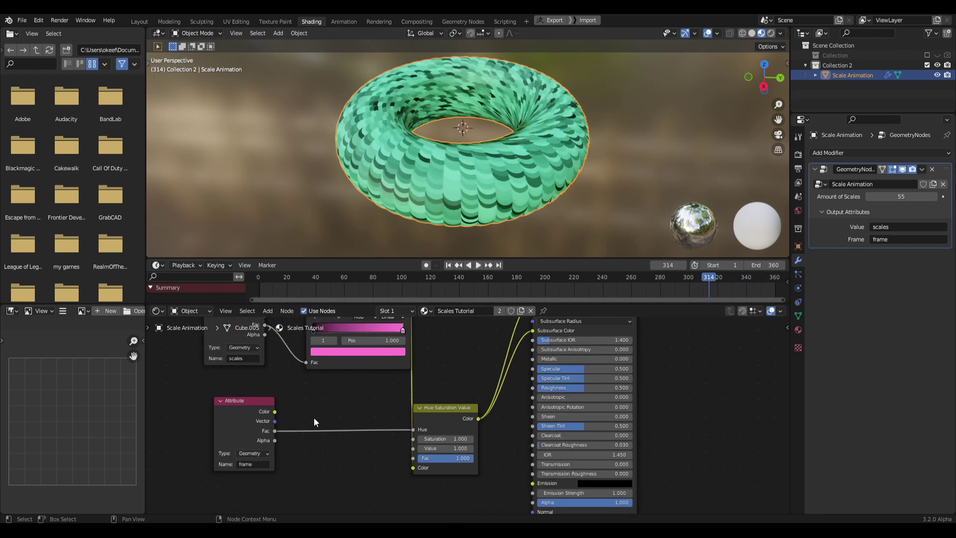
- Insert a Math node set to Divide between the "frame" Attribute's Fac output and the Hue input
middle_click_drag(339, 471, 345, 463)
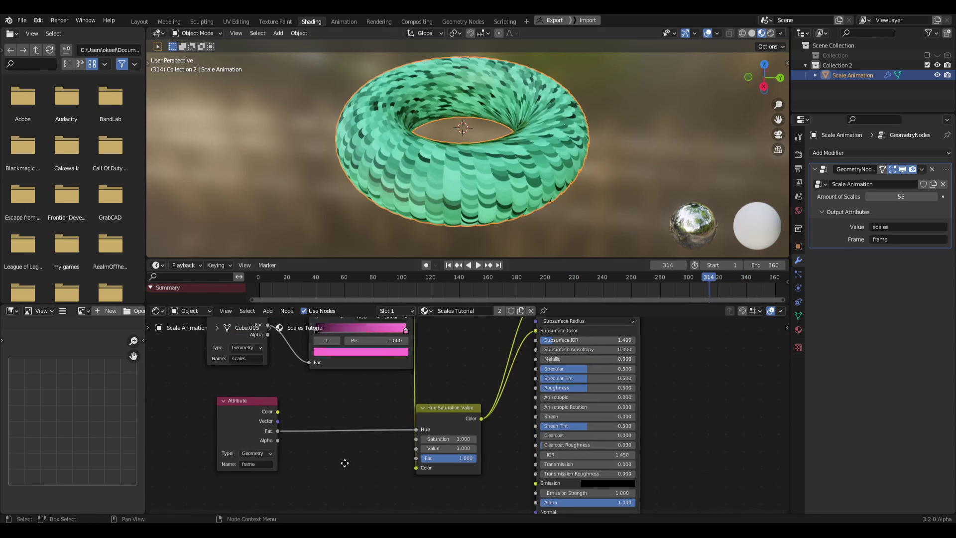
key("shift+a")
left_click(309, 406)
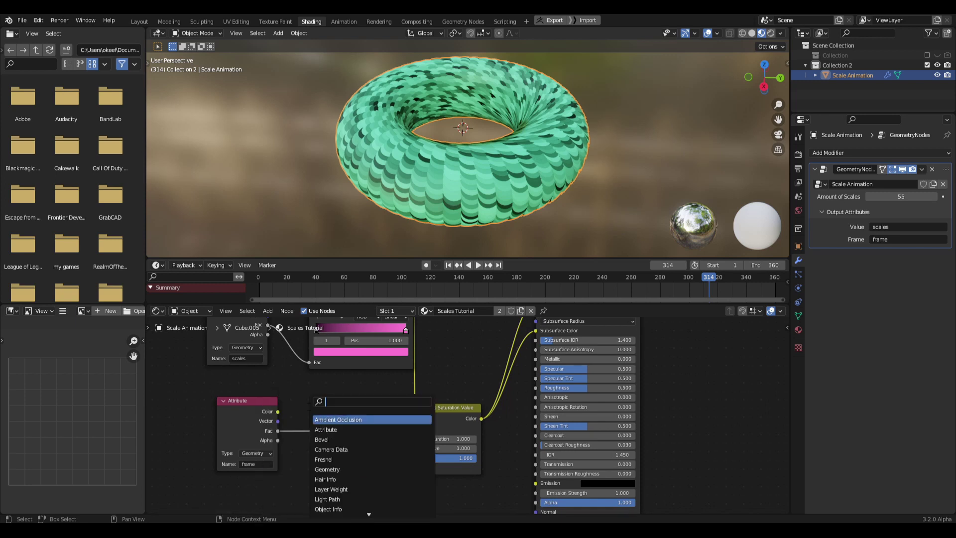
type("math")
key("Return")
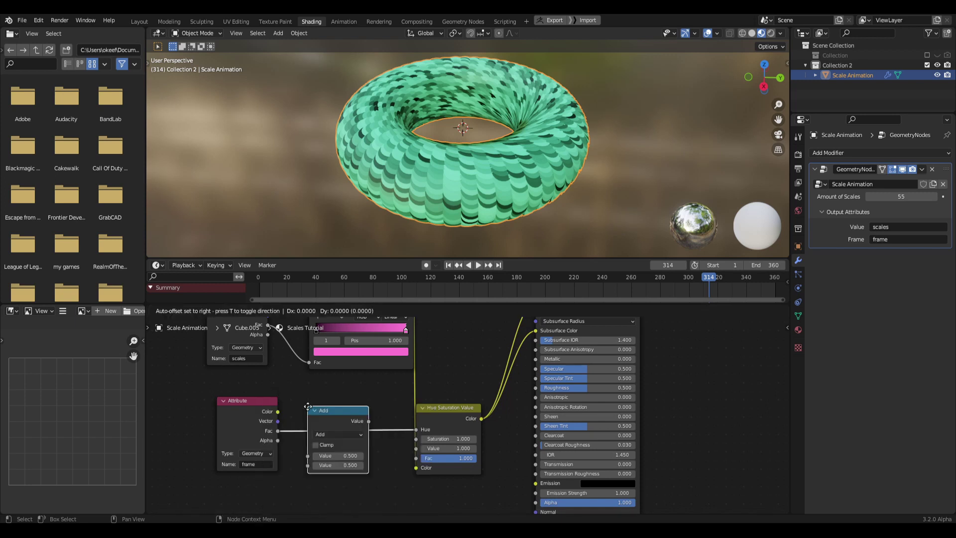
left_click(338, 420)
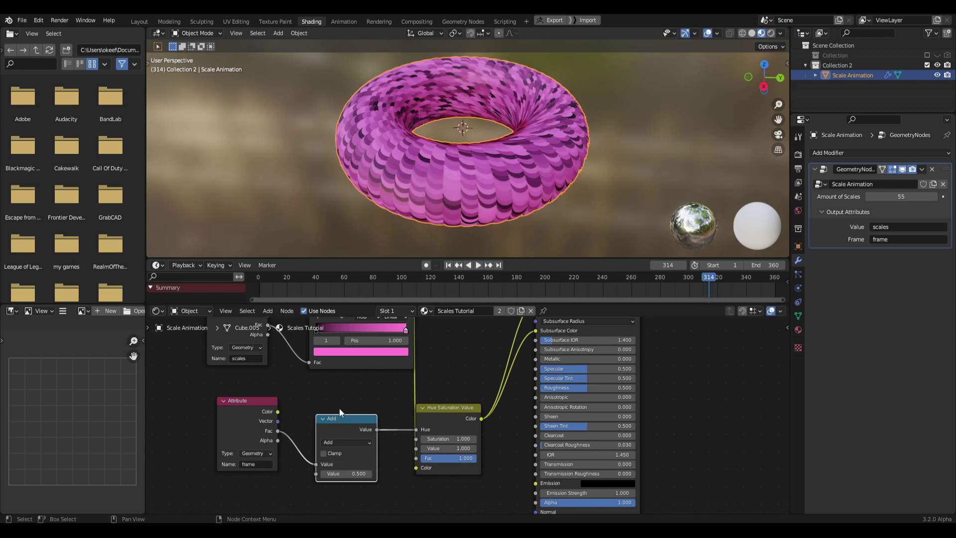
left_click(331, 443)
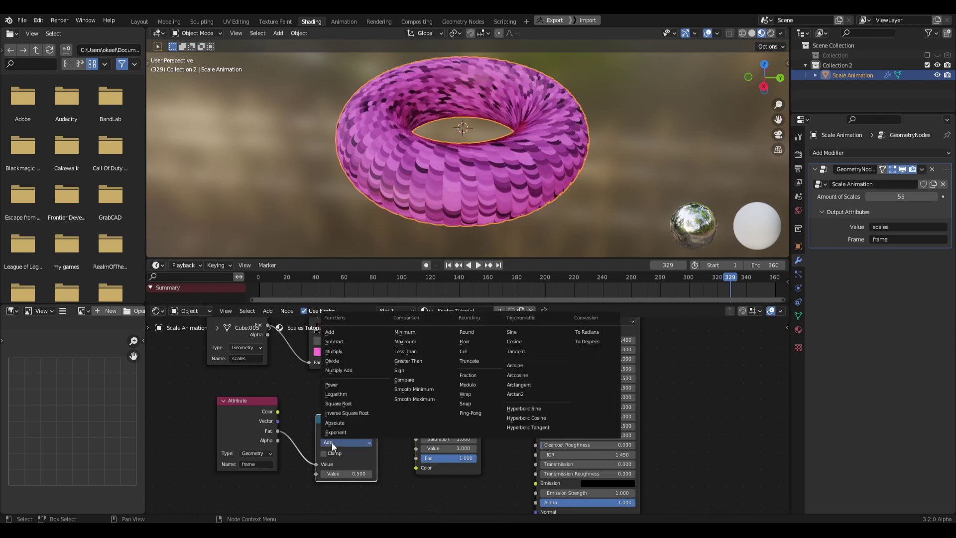
left_click(353, 362)
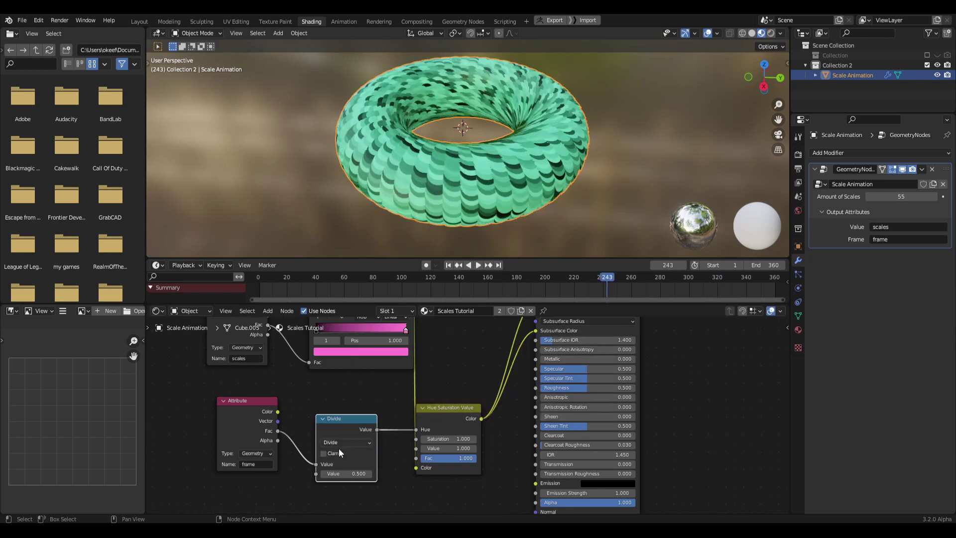
- Try a divisor of 23.500 on the Divide node and play the animation
left_click_drag(346, 474, 462, 473)
key("space")
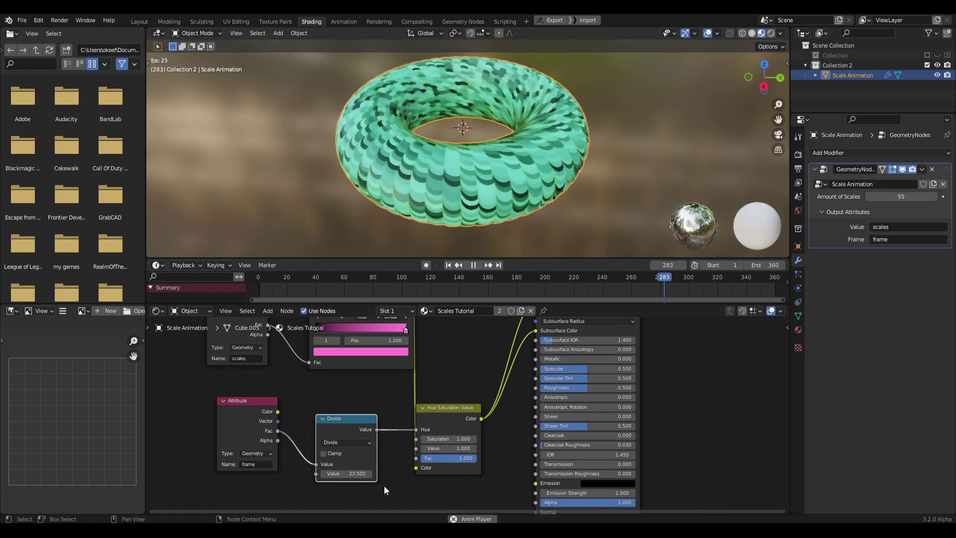
key("space")
- Set the Divide node's second value to 360 and place the node closer to the "frame" Attribute node
mouse_move(348, 420)
left_mouse_down()
mouse_move(348, 406)
mouse_move(330, 419)
left_mouse_up()
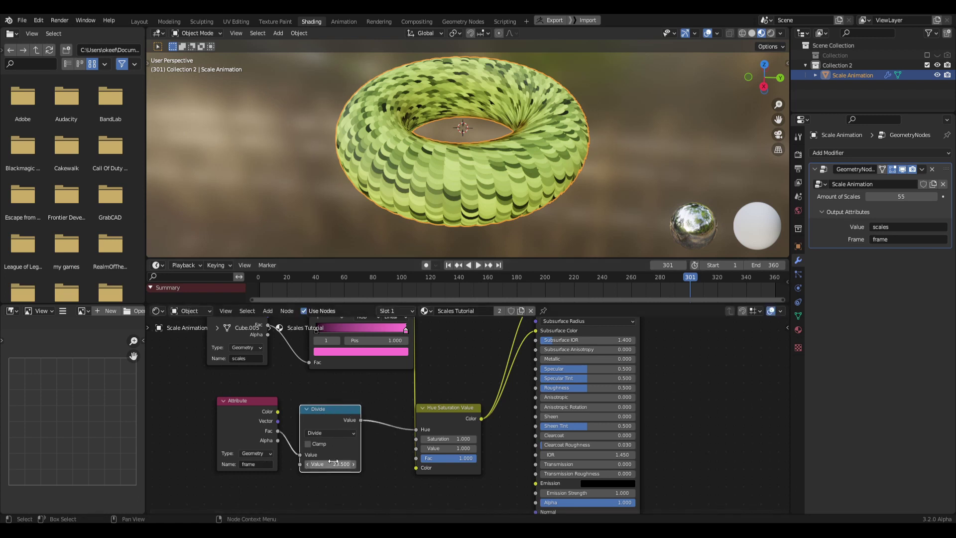
left_click(333, 464)
type("3")
- Play and scrub through the animation, then view the torus from several angles to check the changing scale colors
key("space")
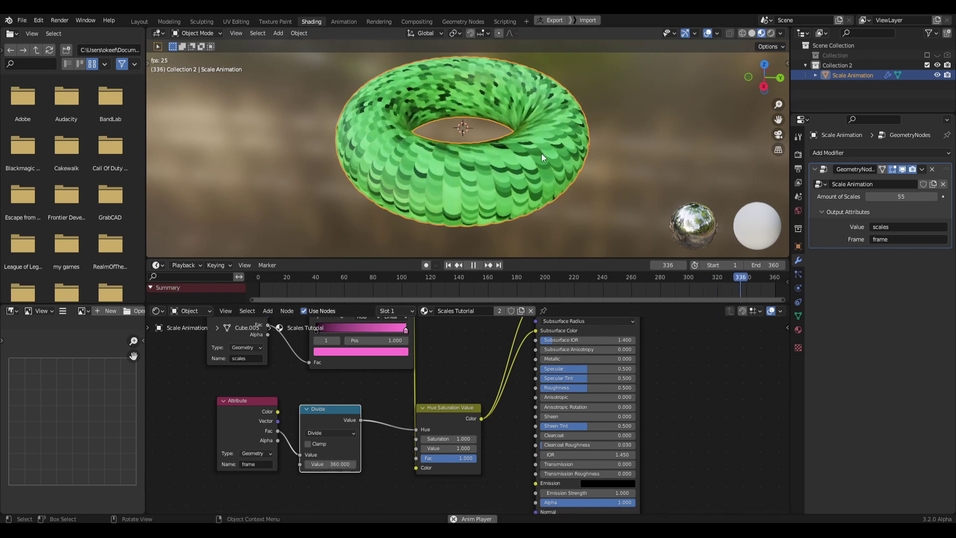
left_click(339, 278)
left_click_drag(380, 279, 691, 283)
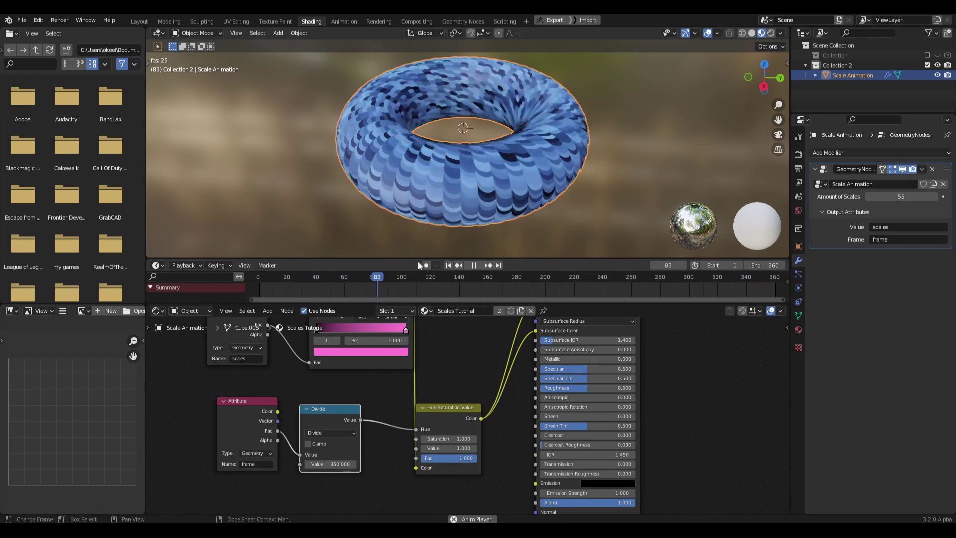
scroll(381, 360, "down", 4)
key("space")
middle_click_drag(592, 214, 609, 220)
middle_click_drag(628, 143, 635, 114, "shift")
middle_click_drag(636, 115, 636, 138)
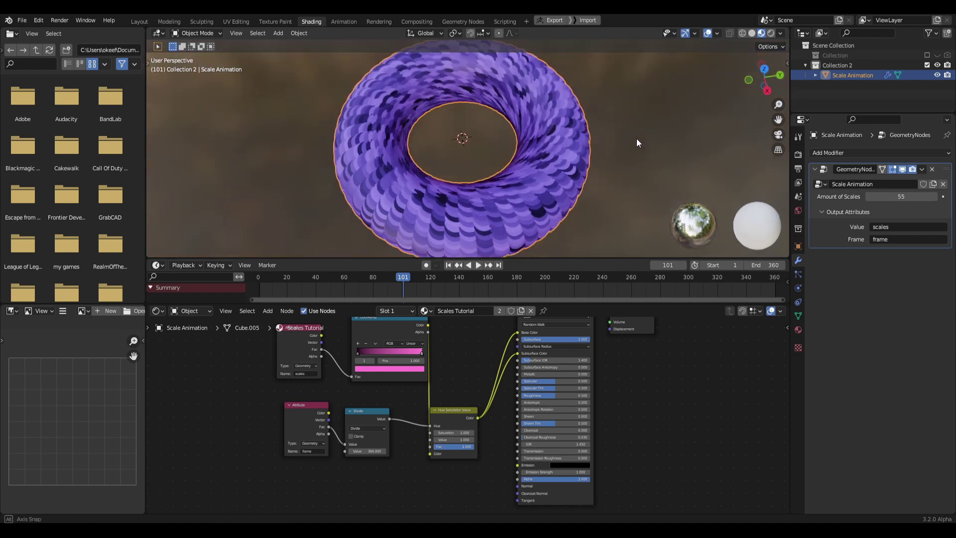
middle_click_drag(564, 197, 615, 154)
left_click(588, 208)
middle_click_drag(598, 208, 596, 162)
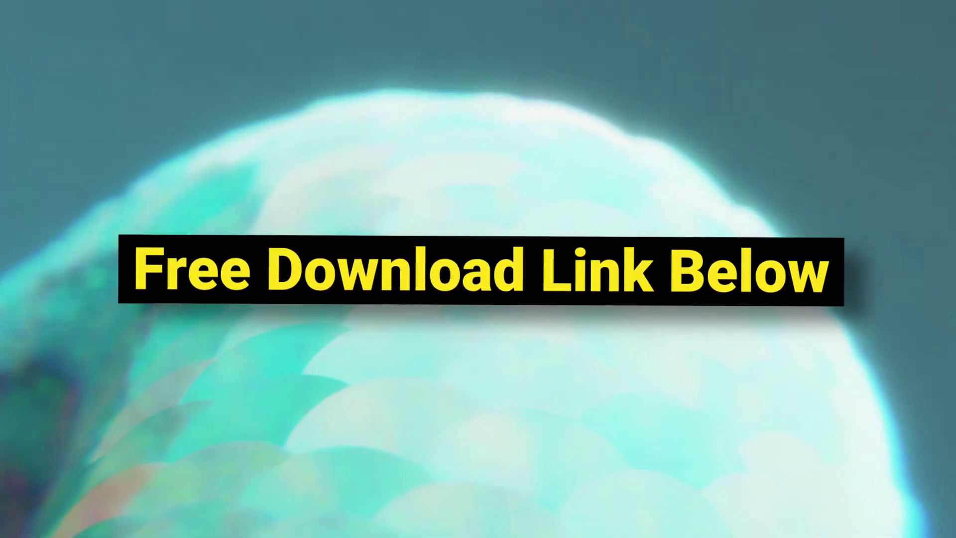